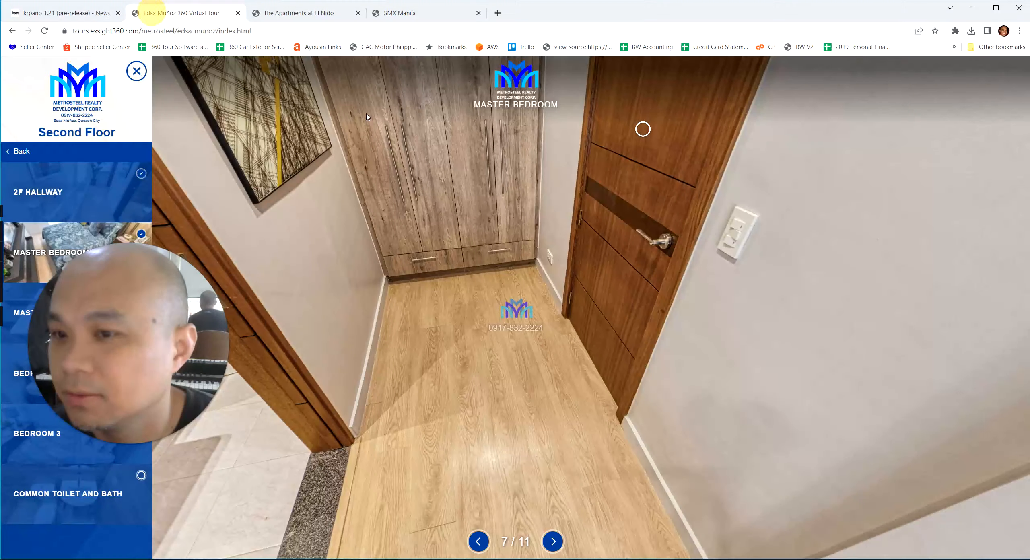
# Look around the master bedroom of the Edsa Muñoz tour and enter the master bathroom.
pyautogui.moveTo(683, 293); pyautogui.dragTo(282, 278)
pyautogui.moveTo(804, 293); pyautogui.dragTo(290, 291)
pyautogui.moveTo(744, 306); pyautogui.dragTo(545, 358)
pyautogui.click(457, 215)
pyautogui.moveTo(738, 244); pyautogui.dragTo(497, 241)
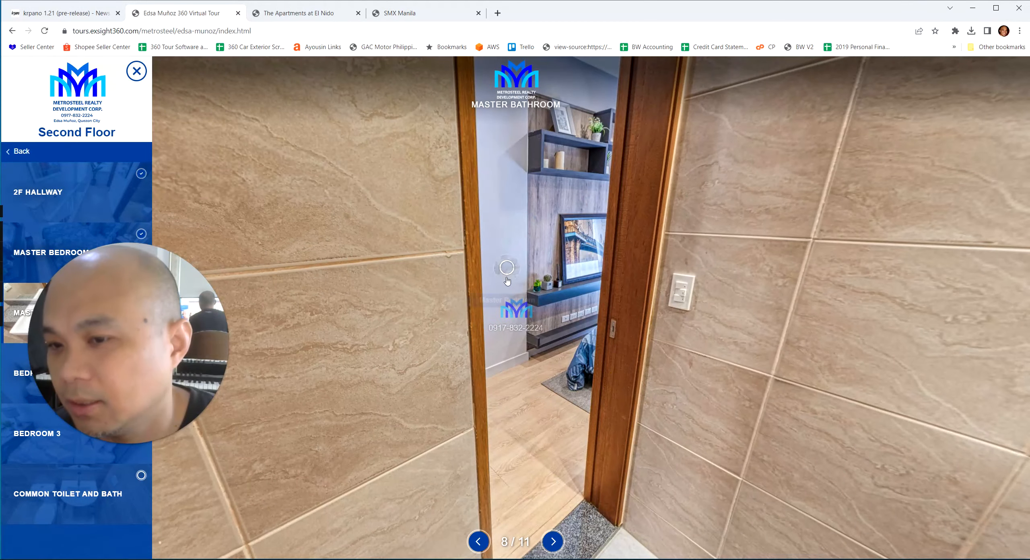
# Return from the master bathroom through the master bedroom to the second-floor hallway.
pyautogui.click(506, 278)
pyautogui.moveTo(454, 298); pyautogui.dragTo(680, 329)
pyautogui.moveTo(444, 320); pyautogui.dragTo(575, 302)
pyautogui.click(444, 240)
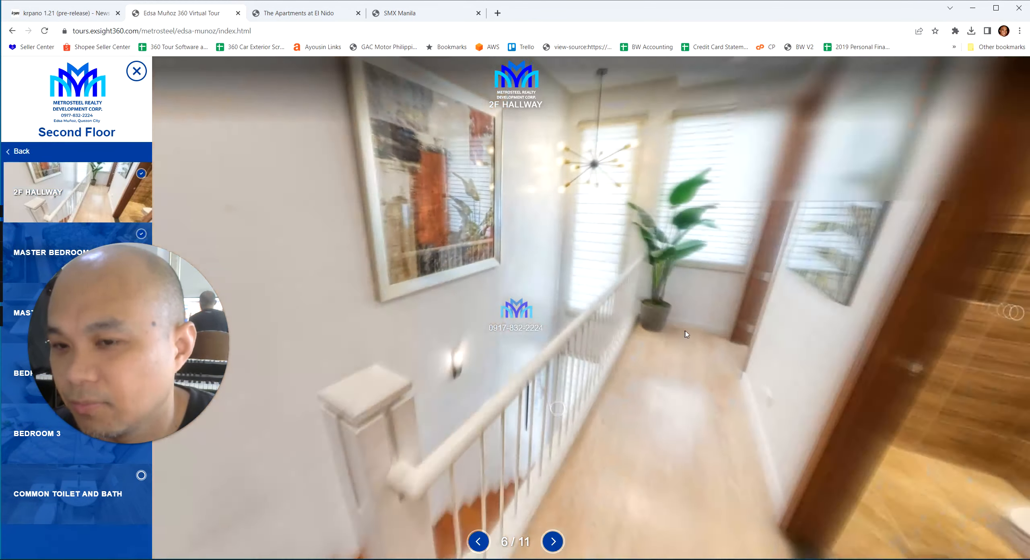
# Walk from the second-floor hallway down the stairs, through the living area and garage, to the house facade.
pyautogui.click(536, 307)
pyautogui.moveTo(740, 361); pyautogui.dragTo(544, 326)
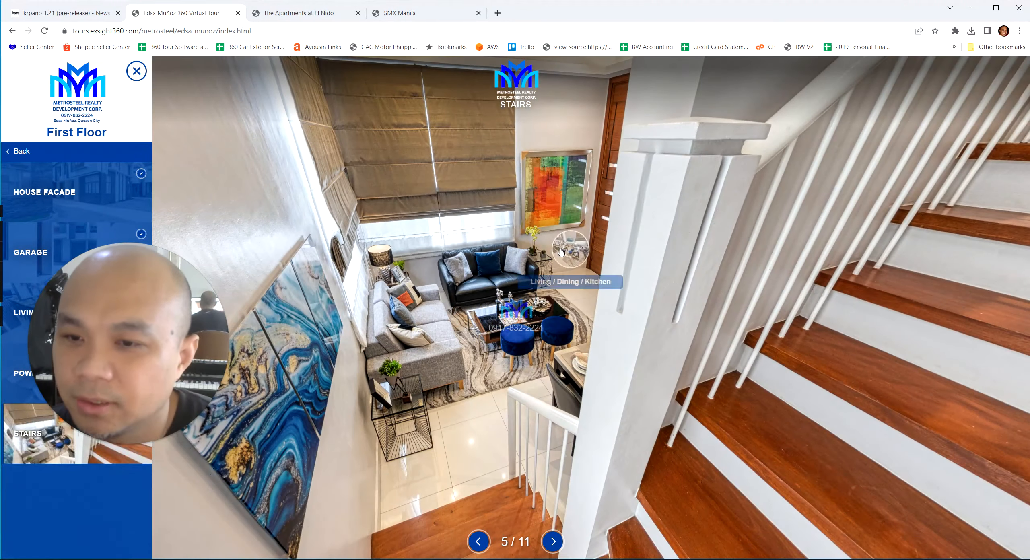
pyautogui.click(561, 252)
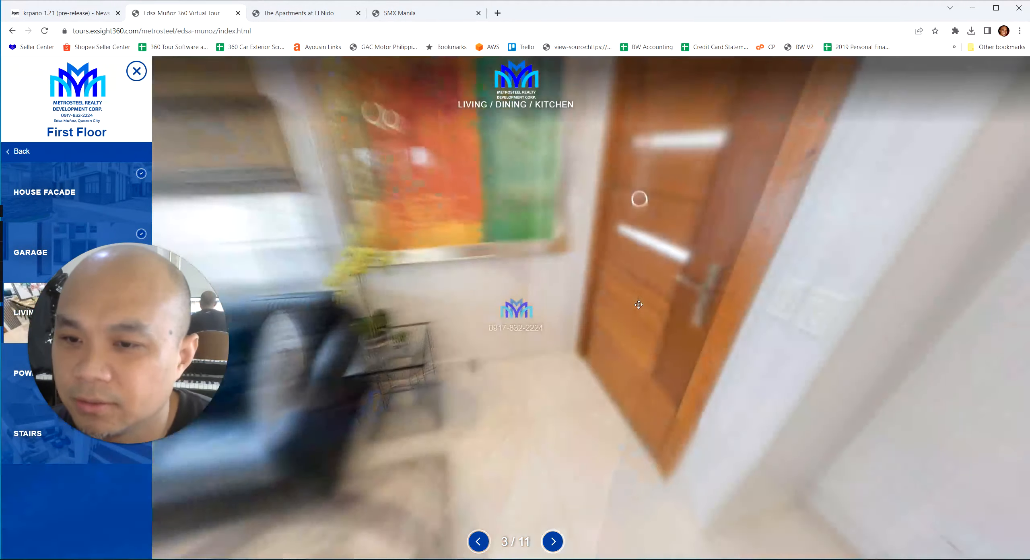
pyautogui.click(509, 294)
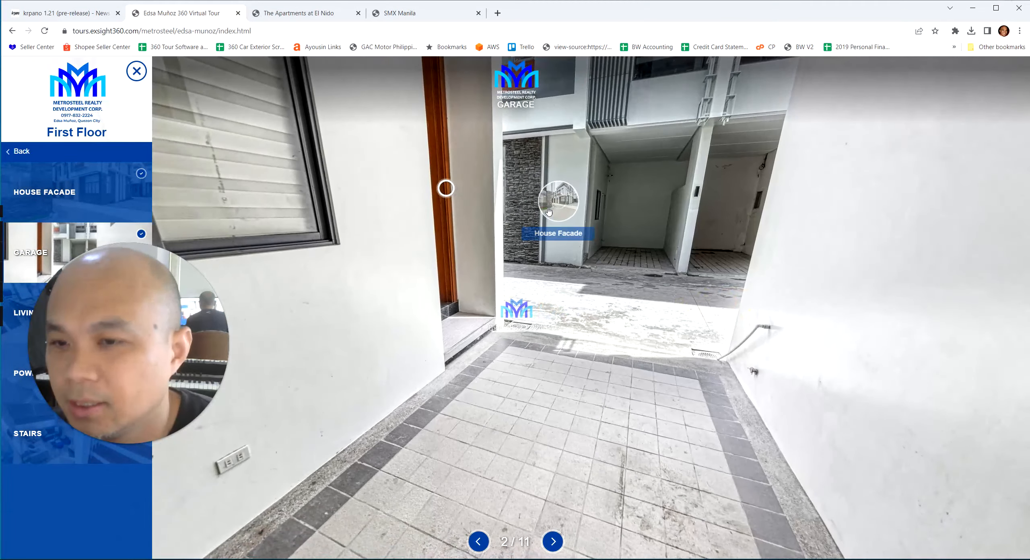
pyautogui.click(512, 268)
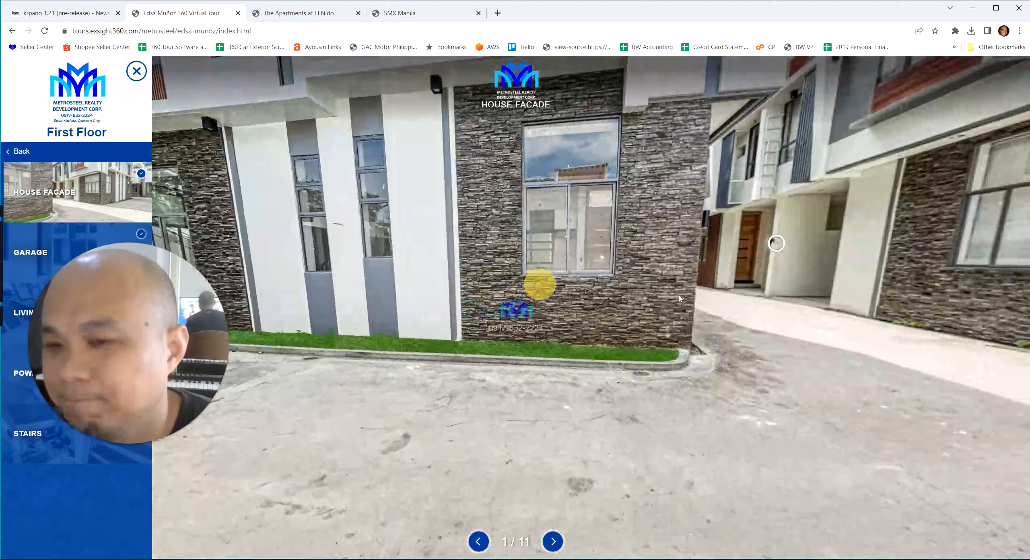
# Look around the house facade and walk back inside through the garage and living area to the stairs.
pyautogui.moveTo(679, 299); pyautogui.dragTo(598, 399)
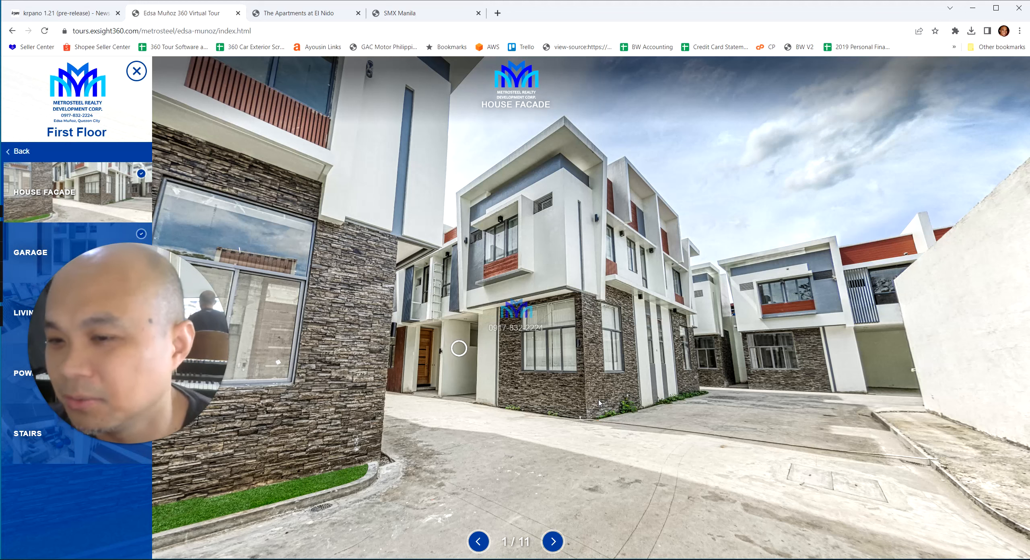
pyautogui.moveTo(649, 307); pyautogui.dragTo(710, 275)
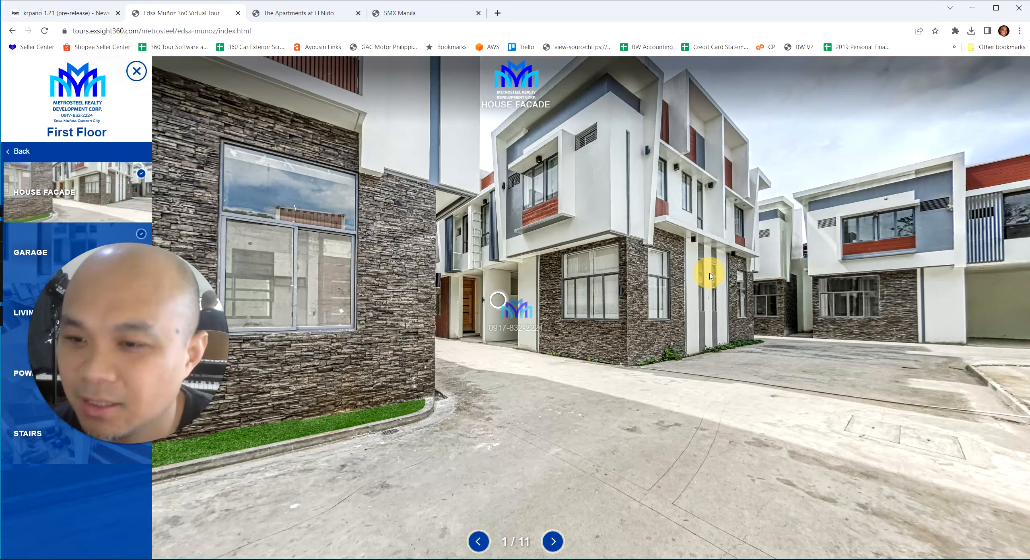
pyautogui.click(499, 302)
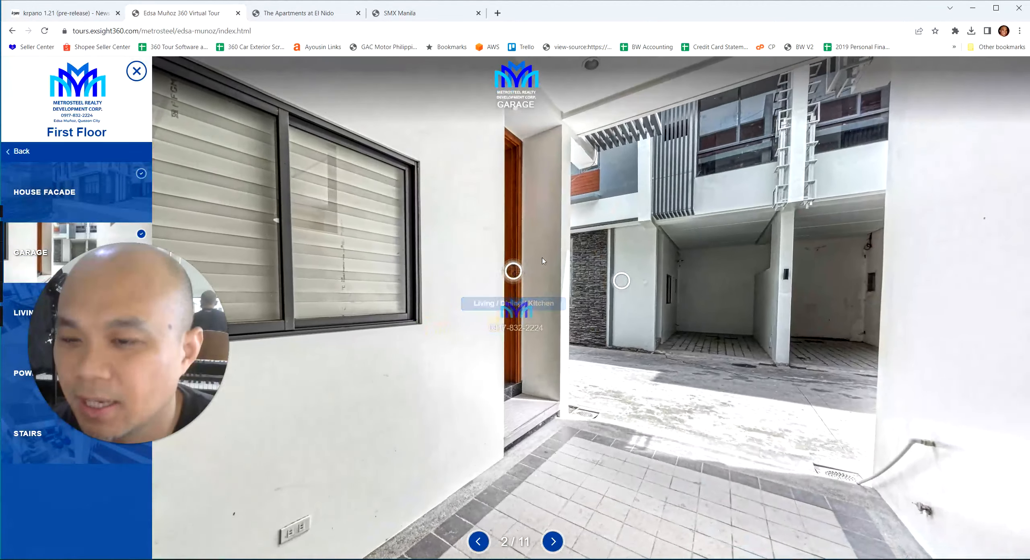
pyautogui.click(517, 270)
pyautogui.moveTo(356, 285); pyautogui.dragTo(620, 242)
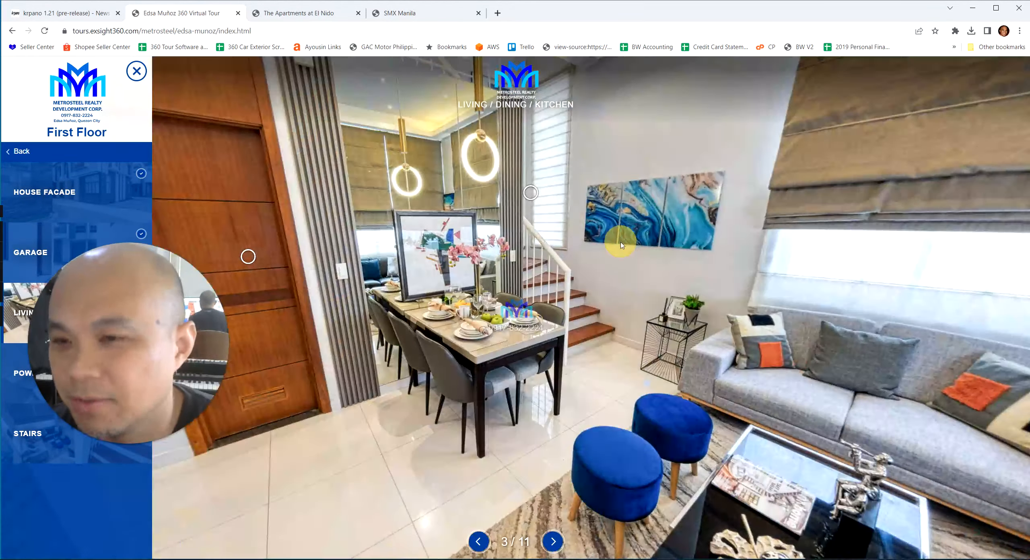
pyautogui.click(532, 197)
# Switch to The Apartments at El Nido tour and walk through the Small Lagoon unit's living area and bathroom.
pyautogui.hotkey('ctrl', 'Tab')
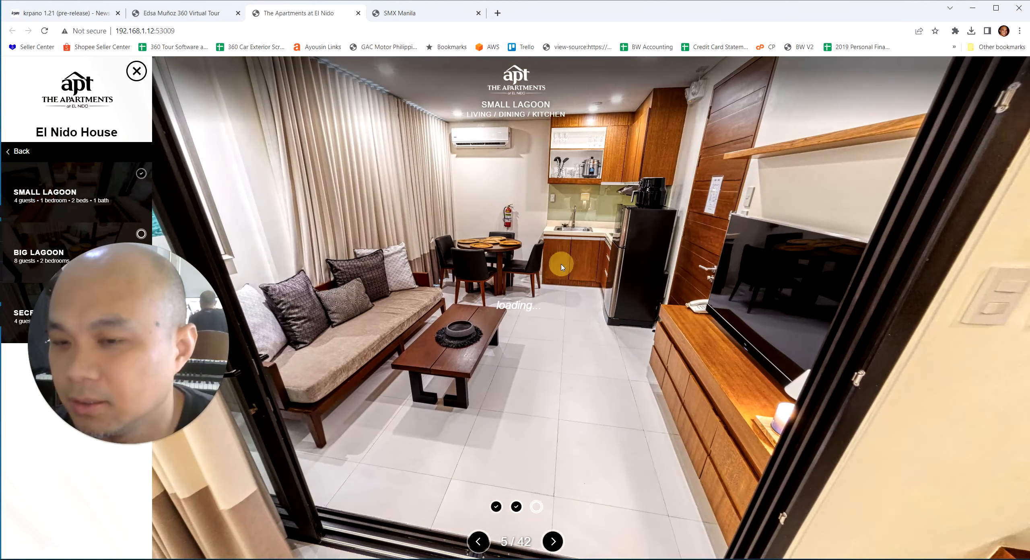
pyautogui.click(556, 265)
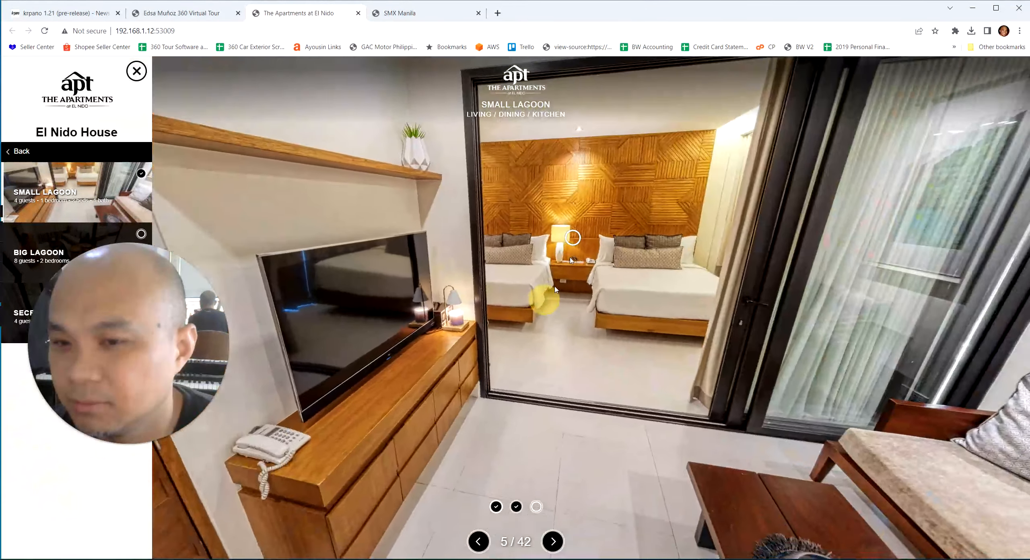
pyautogui.click(571, 238)
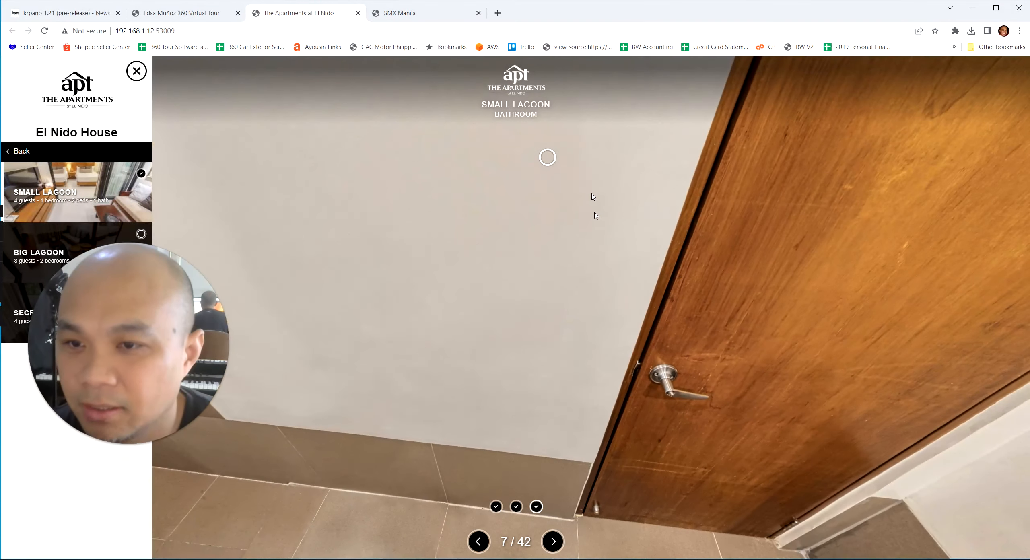
pyautogui.click(547, 158)
# Switch to the SMX Manila tour and walk from the main entrance through the lobby to the second floor's north side.
pyautogui.hotkey('ctrl', 'Tab')
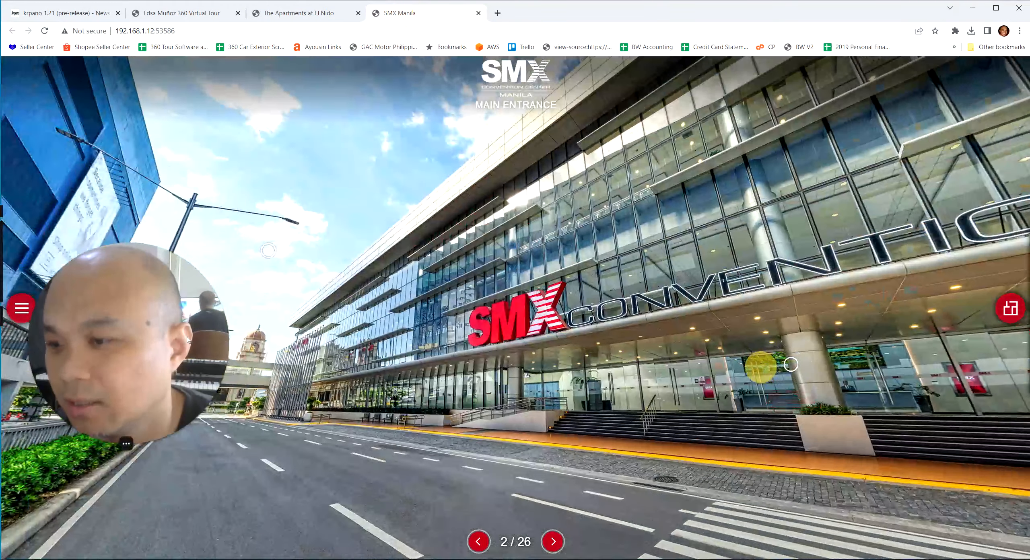
pyautogui.click(268, 252)
pyautogui.moveTo(267, 252); pyautogui.dragTo(519, 240)
pyautogui.click(523, 204)
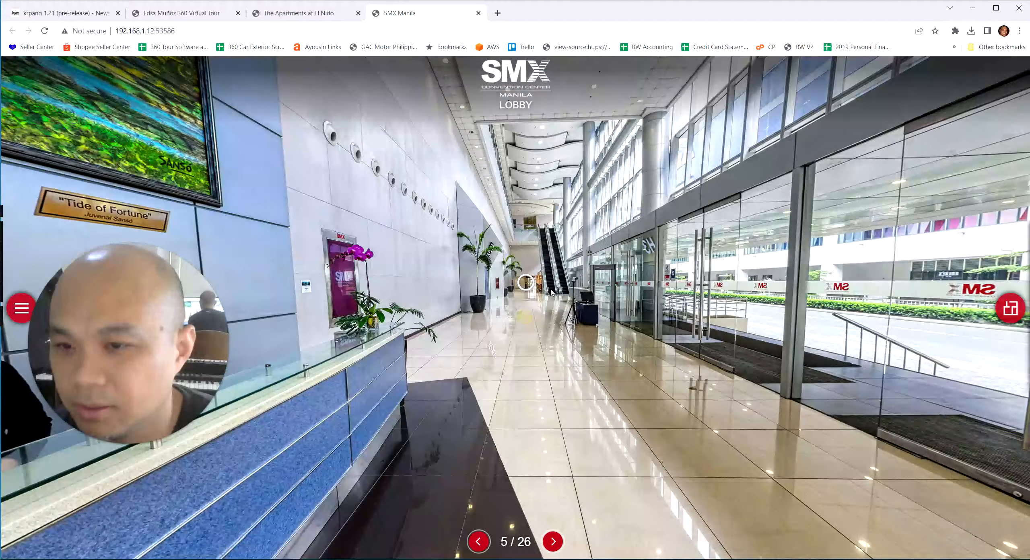
pyautogui.click(530, 291)
pyautogui.moveTo(538, 277); pyautogui.dragTo(606, 338)
pyautogui.click(551, 280)
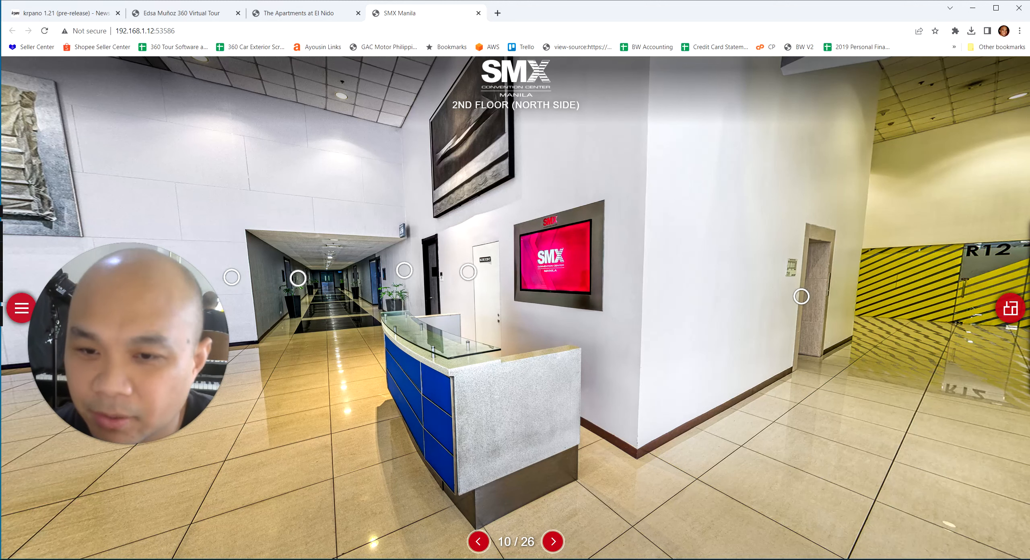
# Visit the mezzanine level from the second floor's north side and return to that floor.
pyautogui.moveTo(955, 396); pyautogui.dragTo(694, 386)
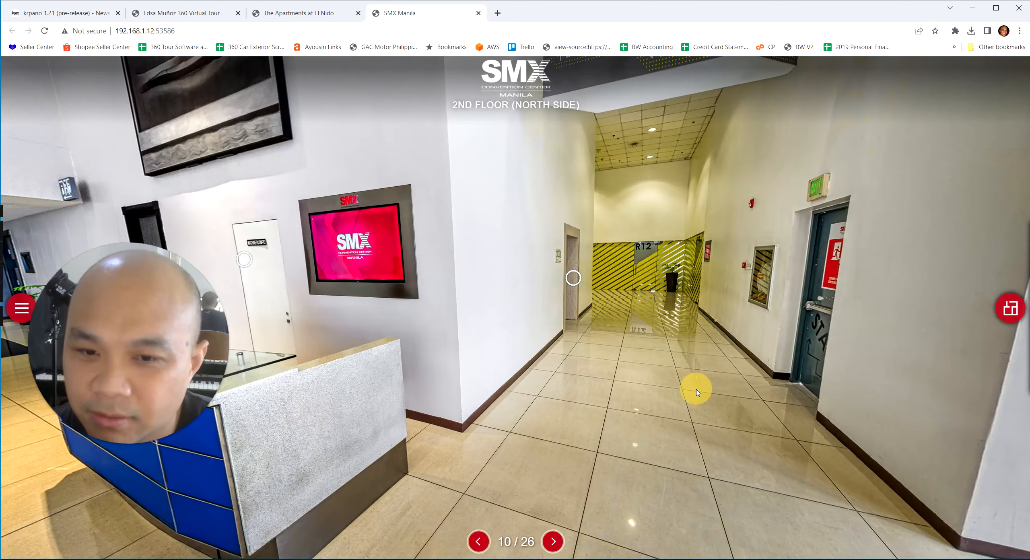
pyautogui.click(577, 290)
pyautogui.moveTo(905, 312); pyautogui.dragTo(876, 283)
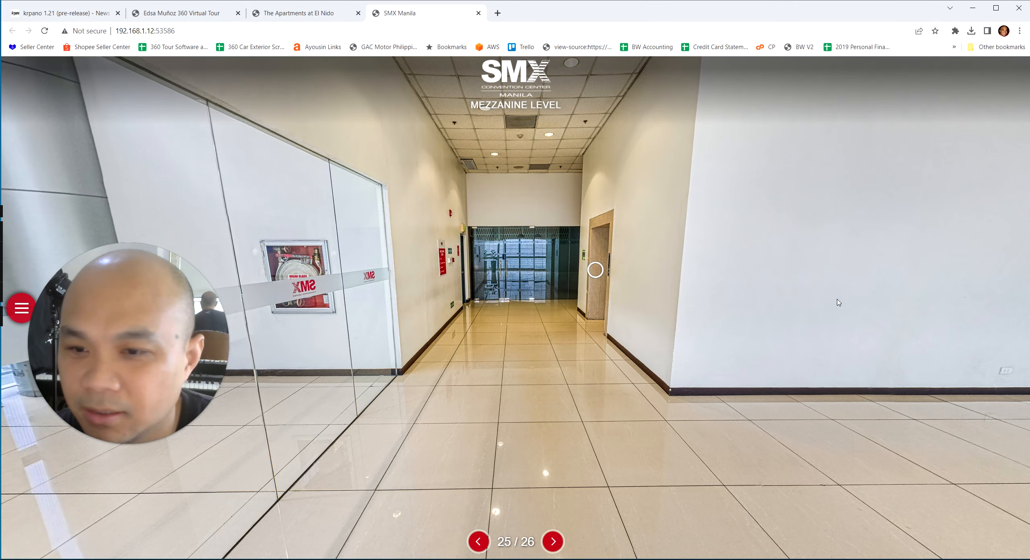
pyautogui.moveTo(664, 319); pyautogui.dragTo(674, 317)
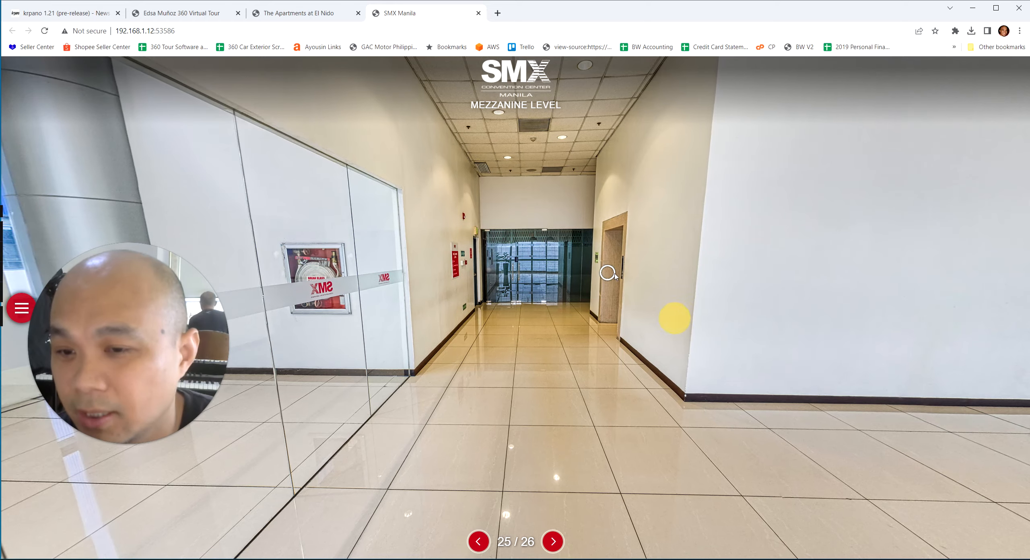
pyautogui.click(594, 267)
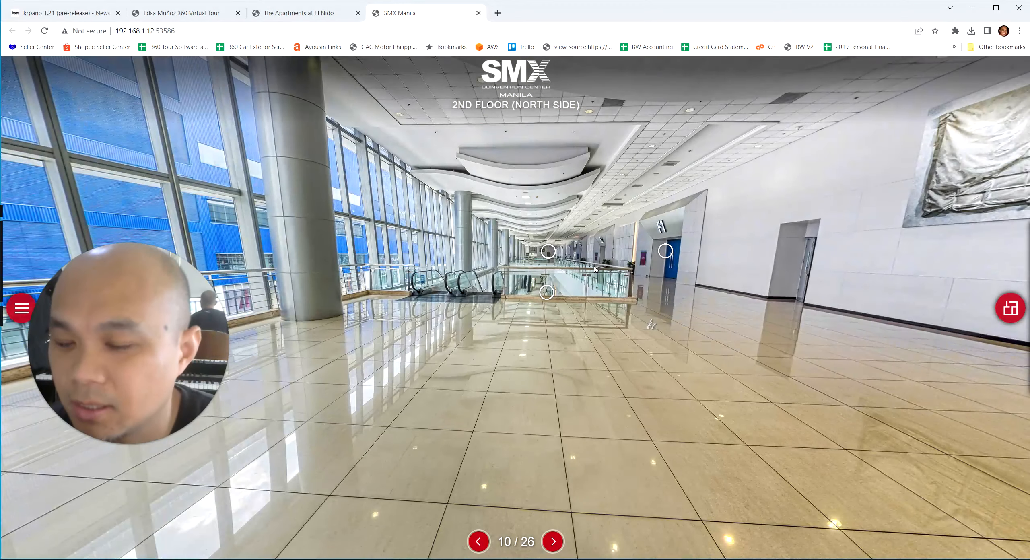
# Walk through the empty F1 to F5 hall and exit to the second floor's south side.
pyautogui.click(667, 263)
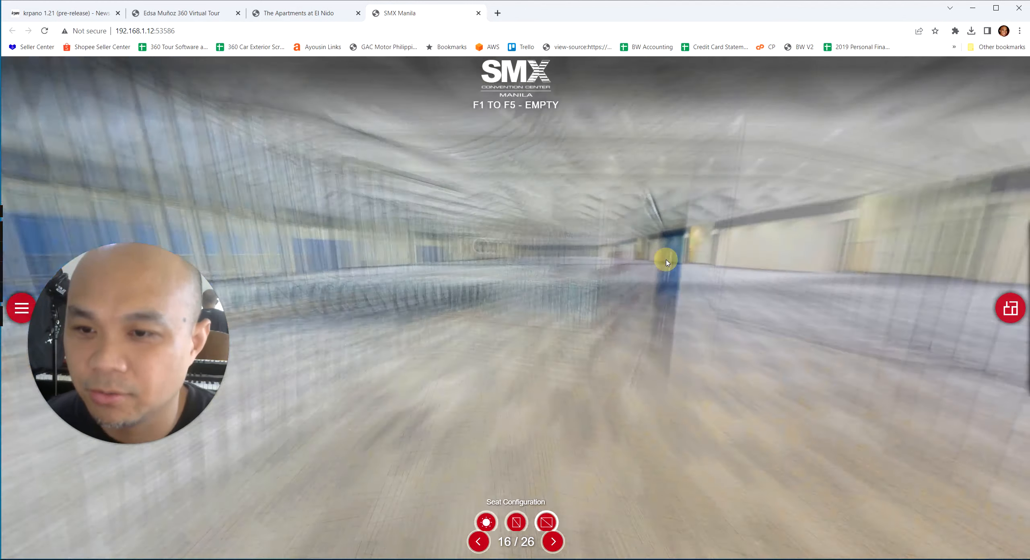
pyautogui.click(378, 249)
pyautogui.moveTo(659, 317); pyautogui.dragTo(414, 305)
pyautogui.moveTo(768, 326); pyautogui.dragTo(383, 344)
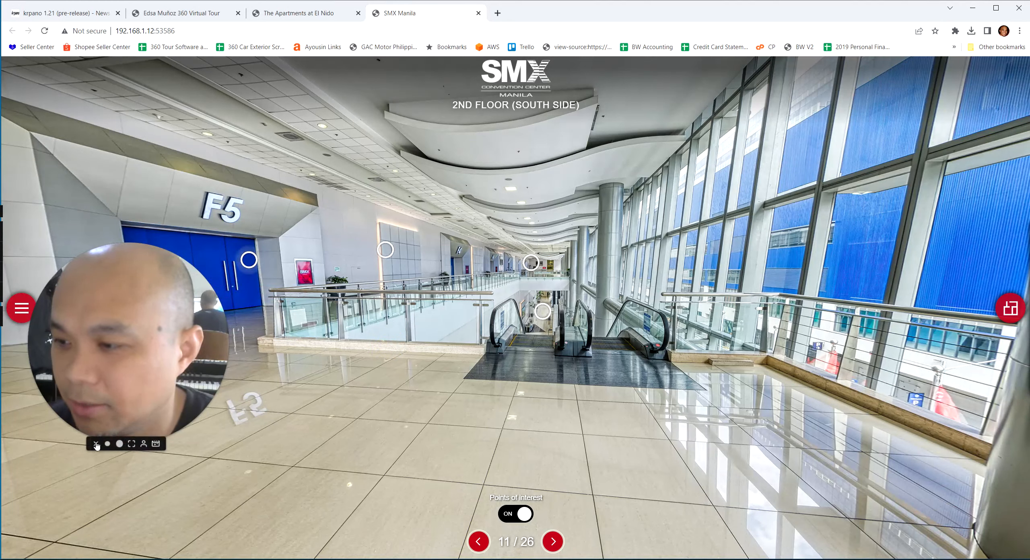
# Close The Apartments at El Nido and SMX Manila tours, returning to the Edsa Muñoz tour.
pyautogui.click(96, 443)
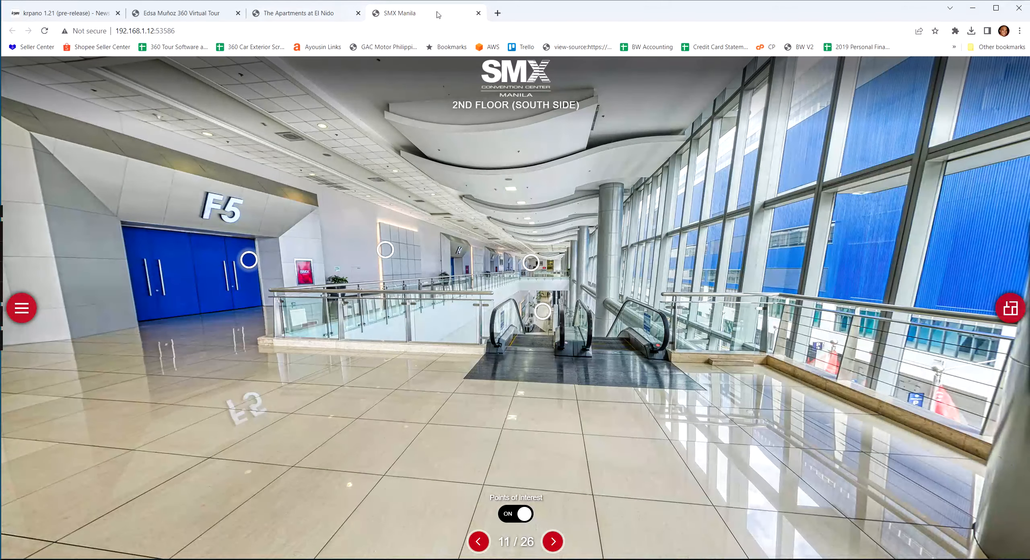
pyautogui.click(362, 17)
pyautogui.click(358, 16)
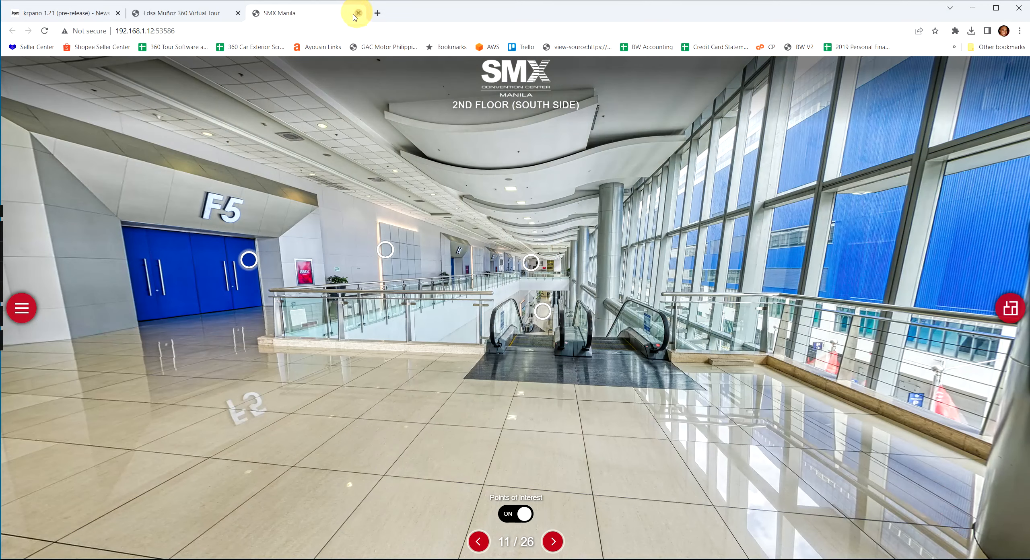
pyautogui.click(358, 15)
# Walk from the stairs through the living area to the garage and back into the living area.
pyautogui.moveTo(623, 276); pyautogui.dragTo(327, 278)
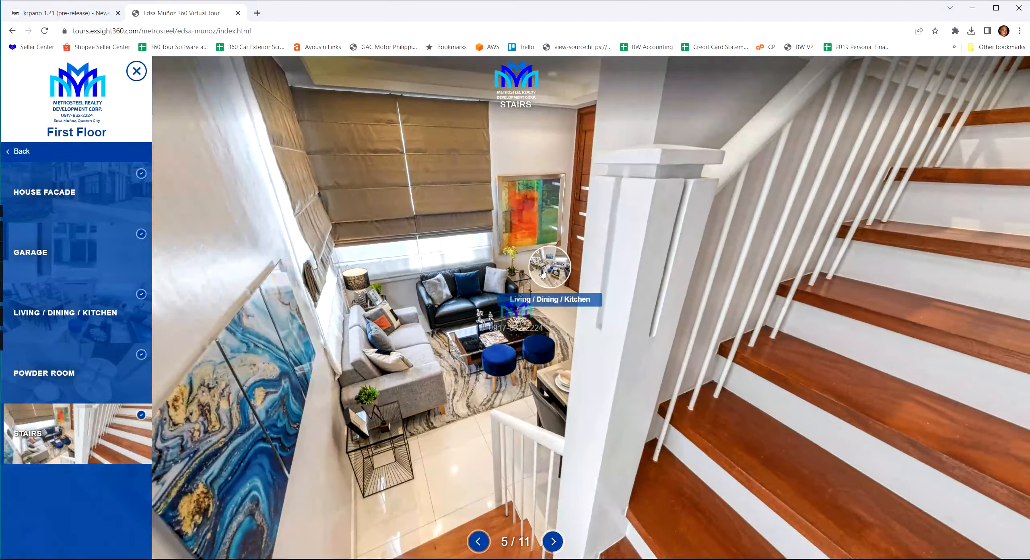
pyautogui.click(555, 266)
pyautogui.click(564, 267)
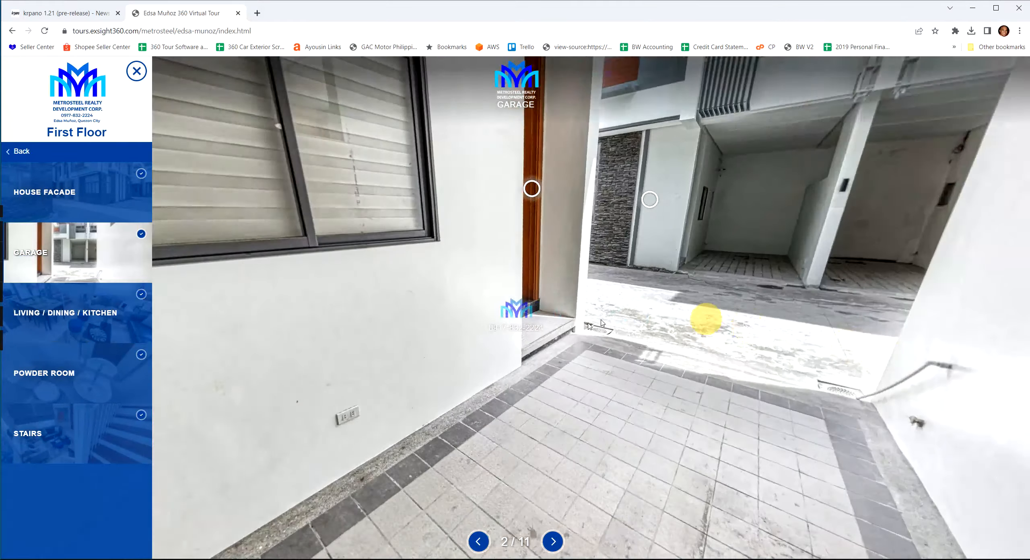
pyautogui.moveTo(706, 328); pyautogui.dragTo(395, 372)
pyautogui.click(636, 243)
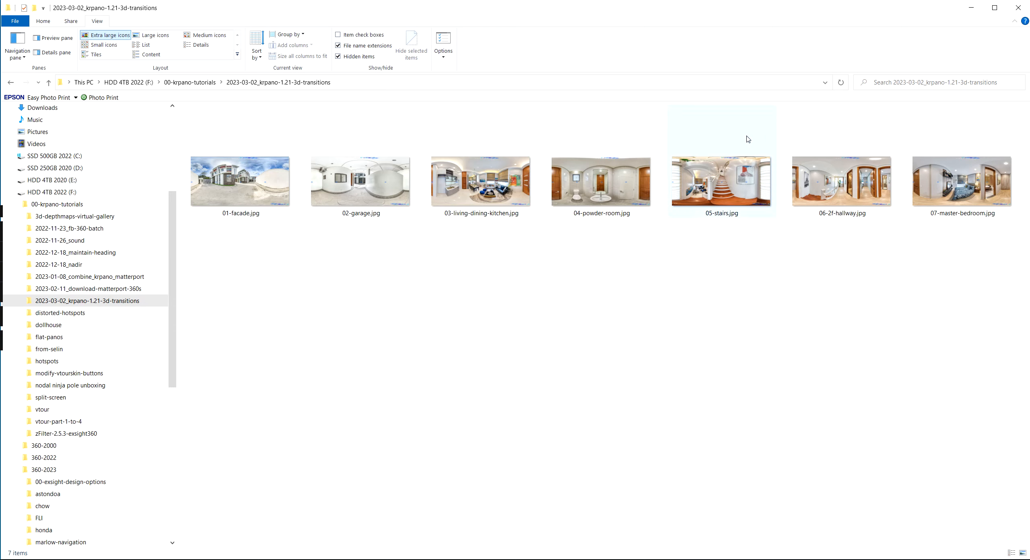
# Examine the 360 panorama JPGs in the 2023-03-02_krpano-1.21-3d-transitions folder.
pyautogui.moveTo(748, 139)
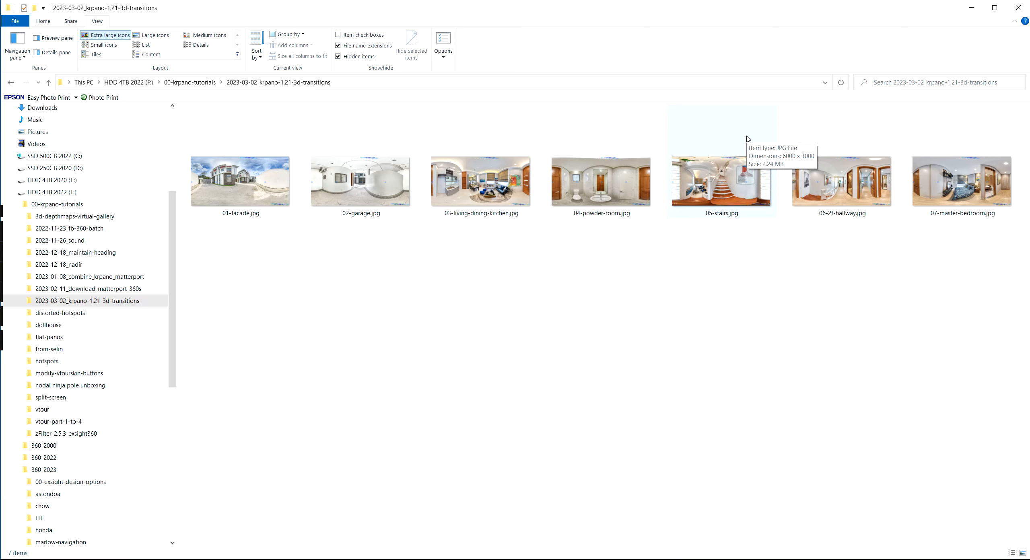
pyautogui.hotkey('ctrl', 'a')
pyautogui.click(324, 427)
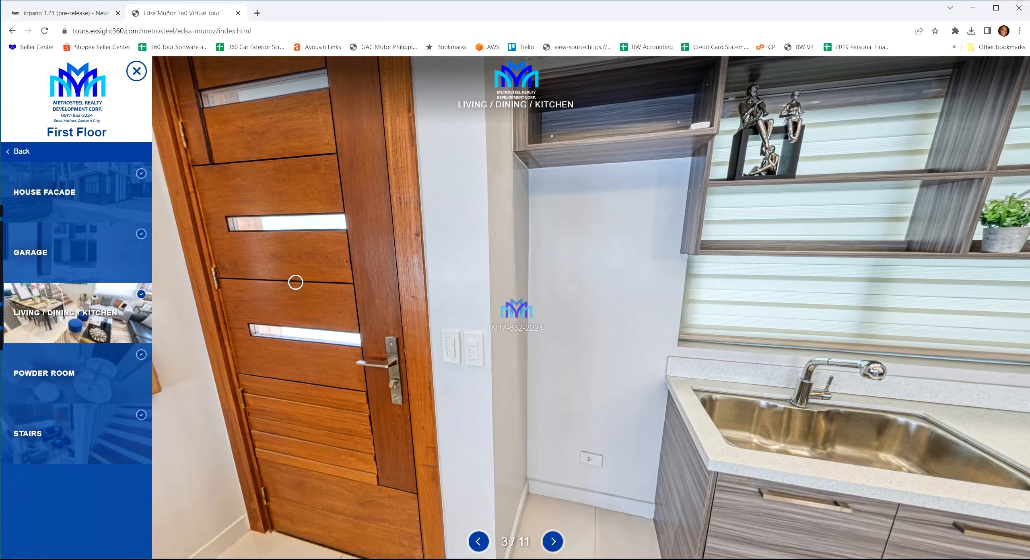
# Open the krpano website in a new browser tab.
pyautogui.click(259, 16)
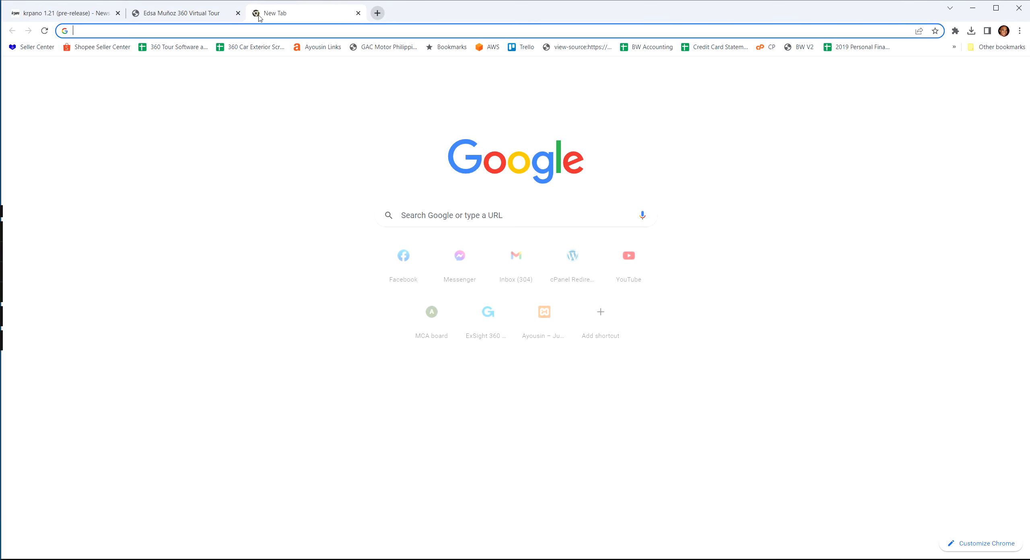
pyautogui.write('krpano')
pyautogui.press('Return')
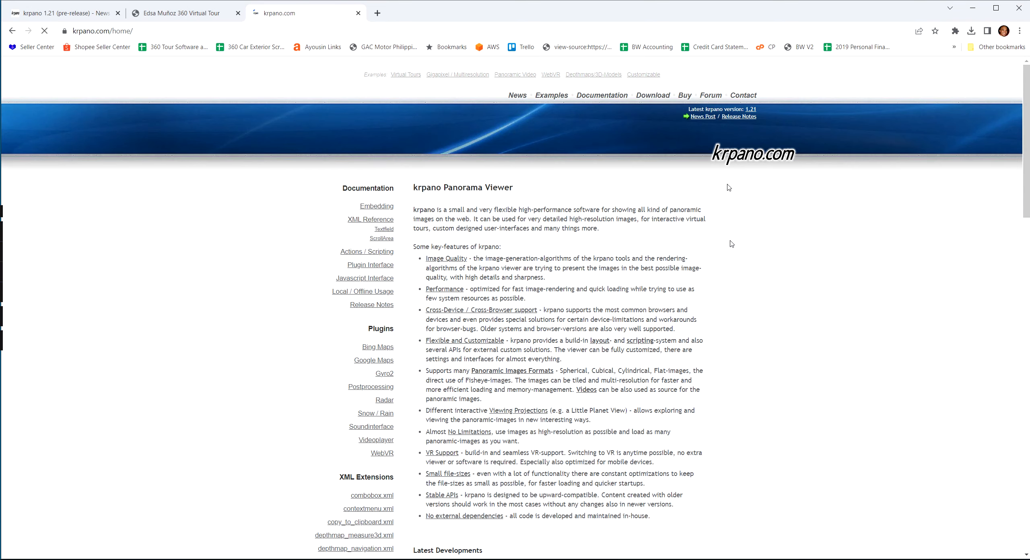
# View the krpano 1.21 PreRelease news and open the site's download page.
pyautogui.click(751, 110)
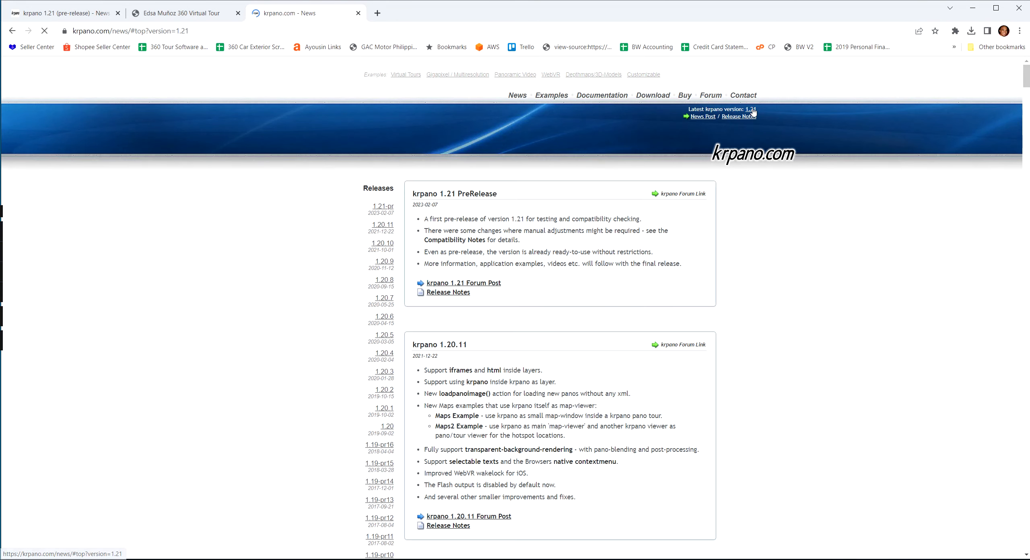
pyautogui.click(465, 194)
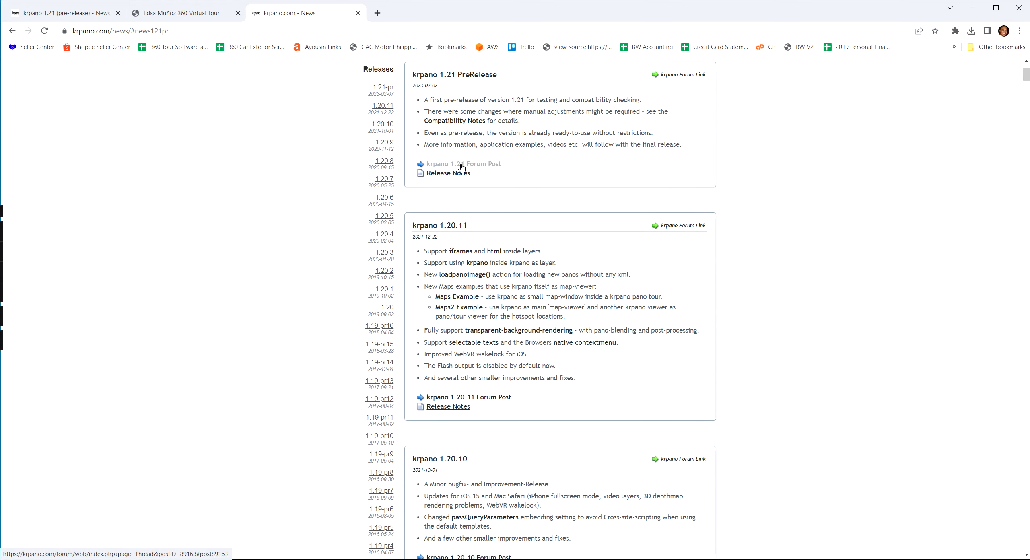
pyautogui.scroll(3, 454, 178)
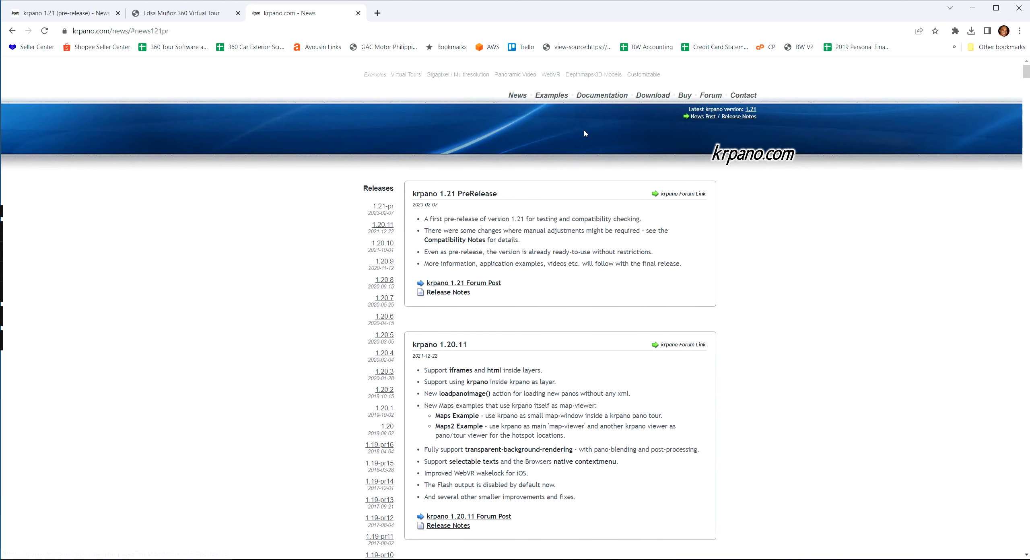
pyautogui.click(653, 95)
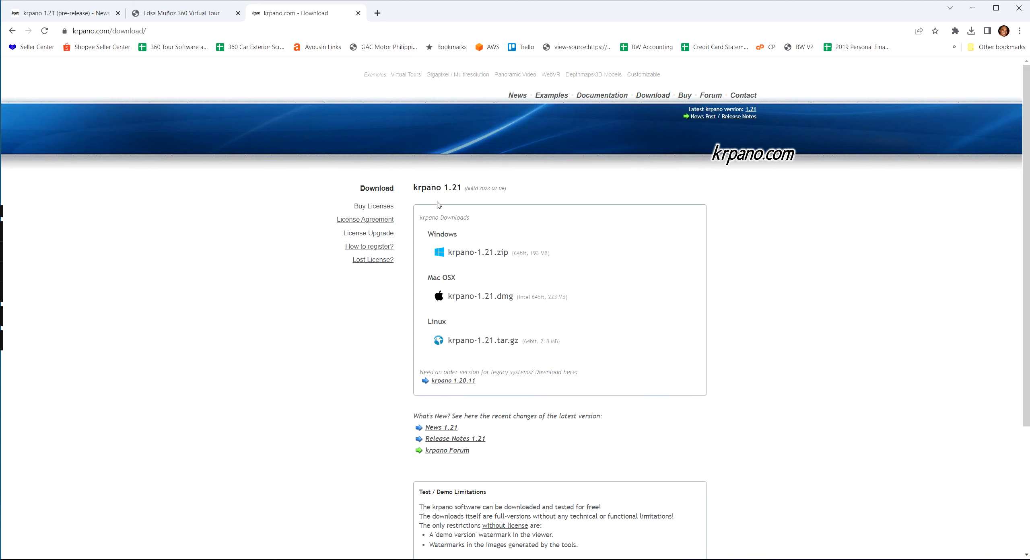
# Select all seven panorama JPGs in the 2023-03-02_krpano-1.21-3d-transitions folder and arrange the krpano Tools 1.21 window in front of the folder.
pyautogui.scroll(-4, 615, 229)
pyautogui.scroll(4, 617, 261)
pyautogui.hotkey('alt', 'Tab')
pyautogui.hotkey('ctrl', 'a')
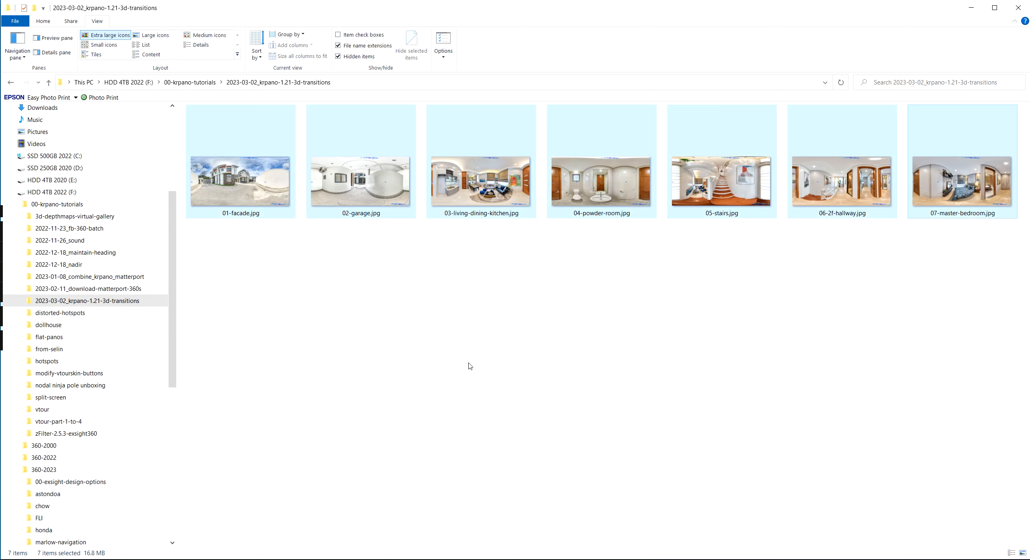
pyautogui.click(95, 559)
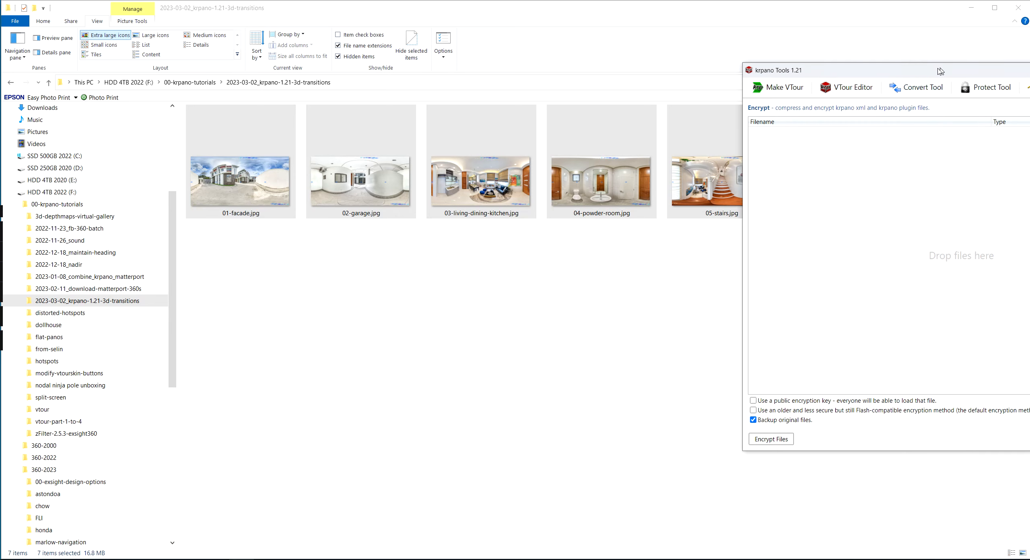
pyautogui.moveTo(940, 71); pyautogui.dragTo(540, 141)
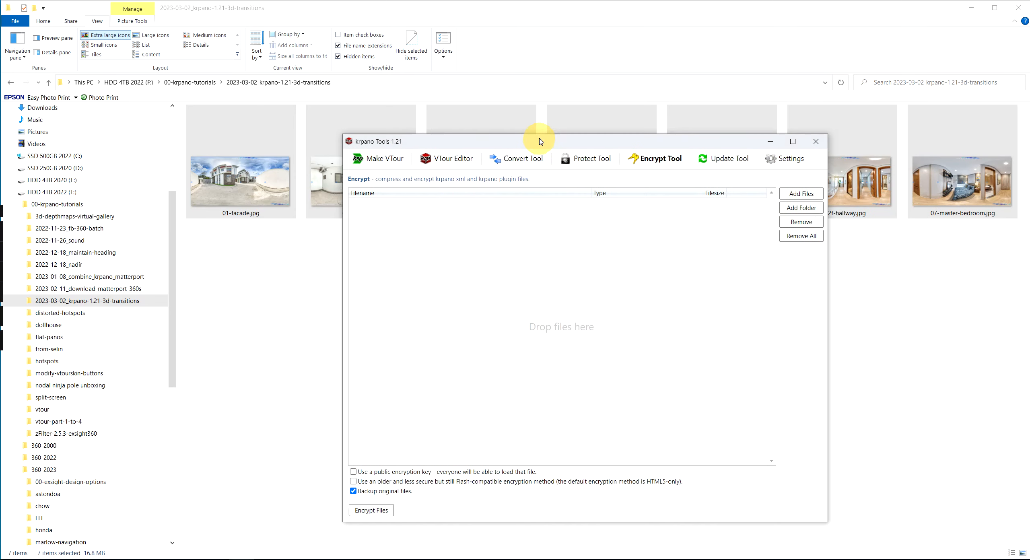
pyautogui.moveTo(345, 134); pyautogui.dragTo(361, 221)
# Build a virtual tour from the seven selected panoramas with Make VTour, using the vtour-multires.config configuration.
pyautogui.moveTo(961, 181); pyautogui.dragTo(606, 422)
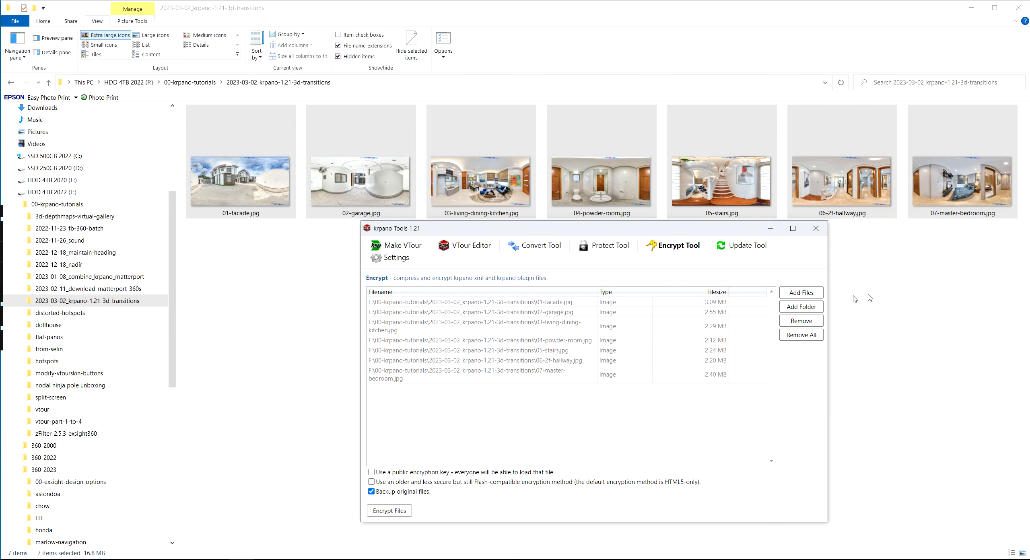
pyautogui.click(402, 245)
pyautogui.moveTo(968, 183); pyautogui.dragTo(576, 384)
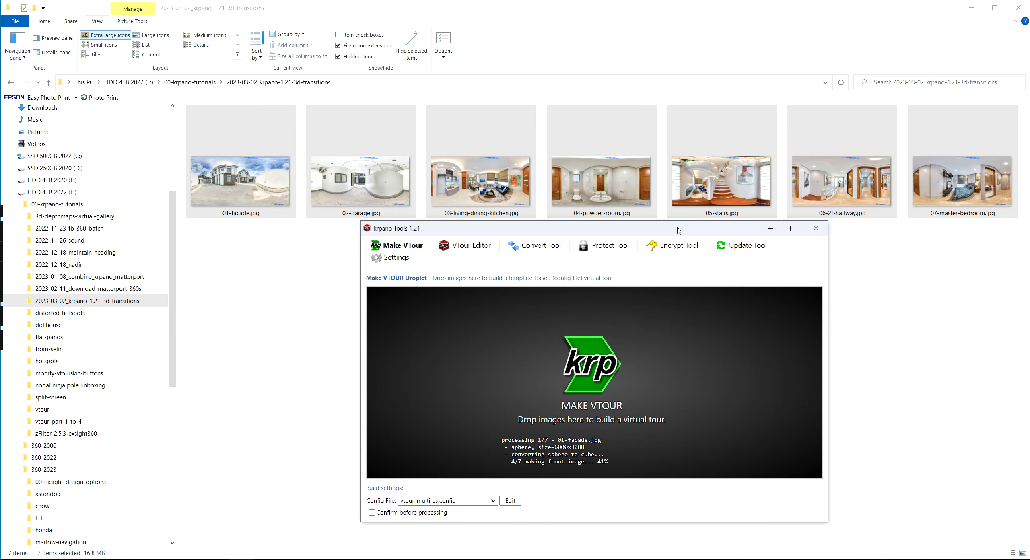
pyautogui.moveTo(676, 222); pyautogui.dragTo(679, 84)
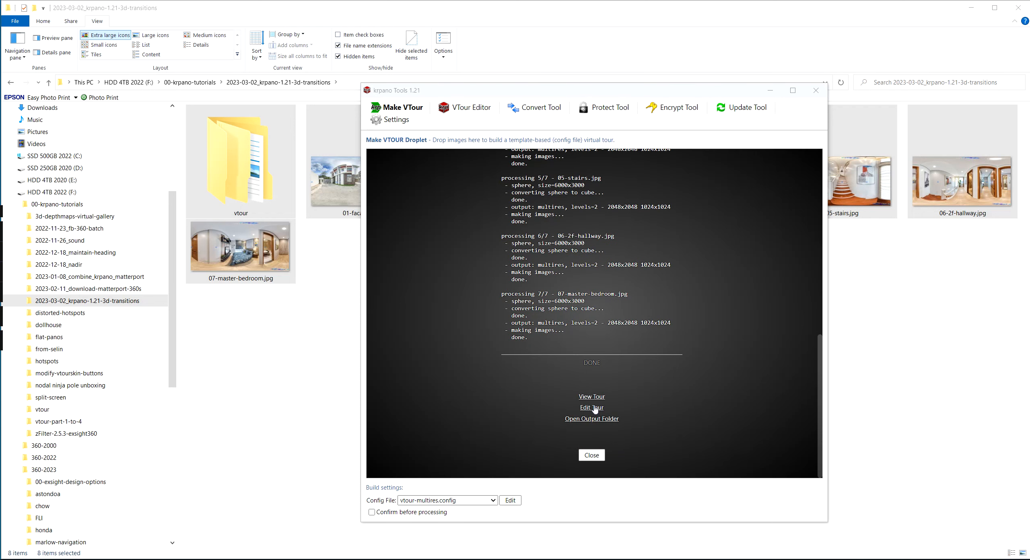
# Examine the generated vtour folder and its subfolders inside the panorama folder.
pyautogui.moveTo(667, 95); pyautogui.dragTo(689, 109)
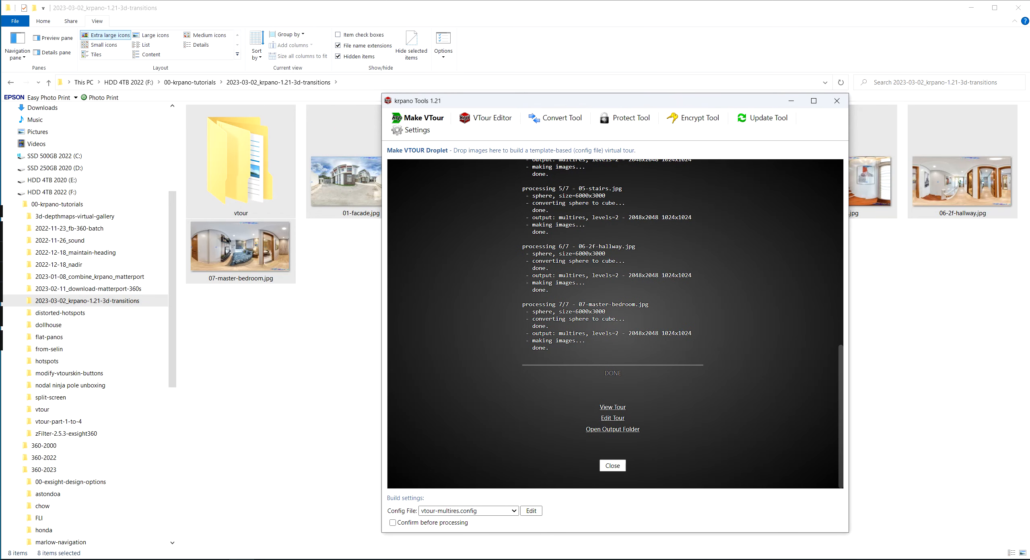
pyautogui.click(339, 297)
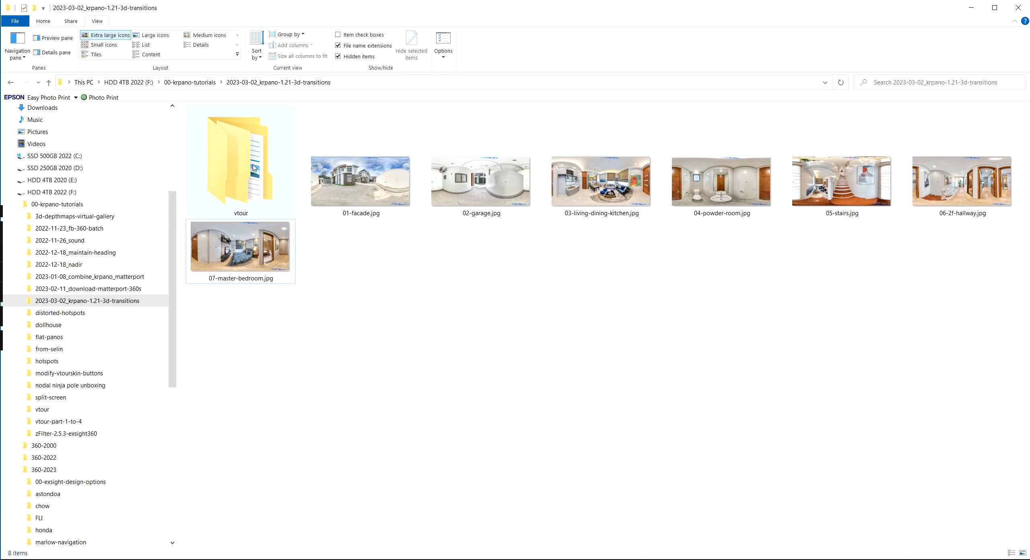
pyautogui.click(271, 176)
pyautogui.doubleClick(271, 176)
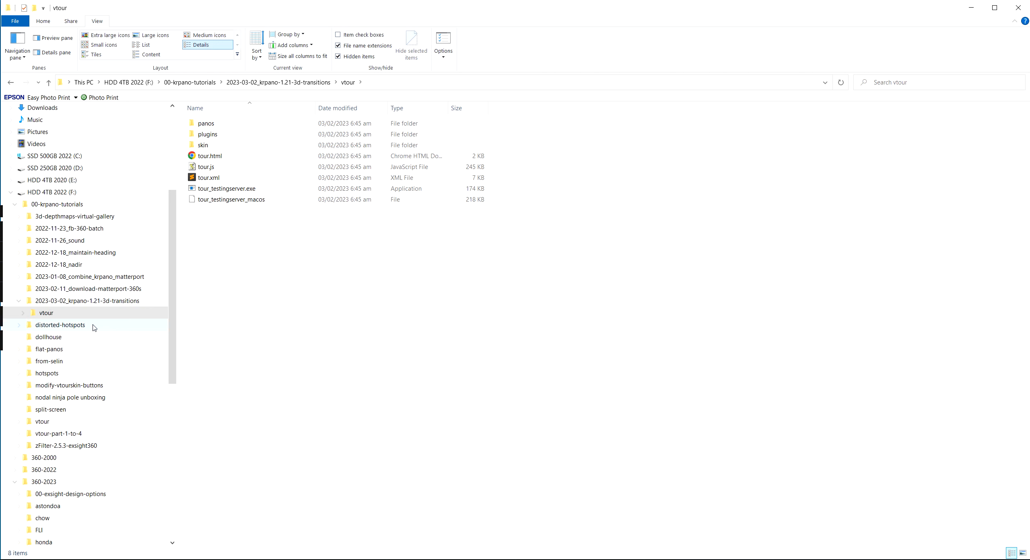
pyautogui.click(23, 312)
# Open the newly built tour for editing in the VTour Editor and maximize the krpano Tools window.
pyautogui.click(238, 559)
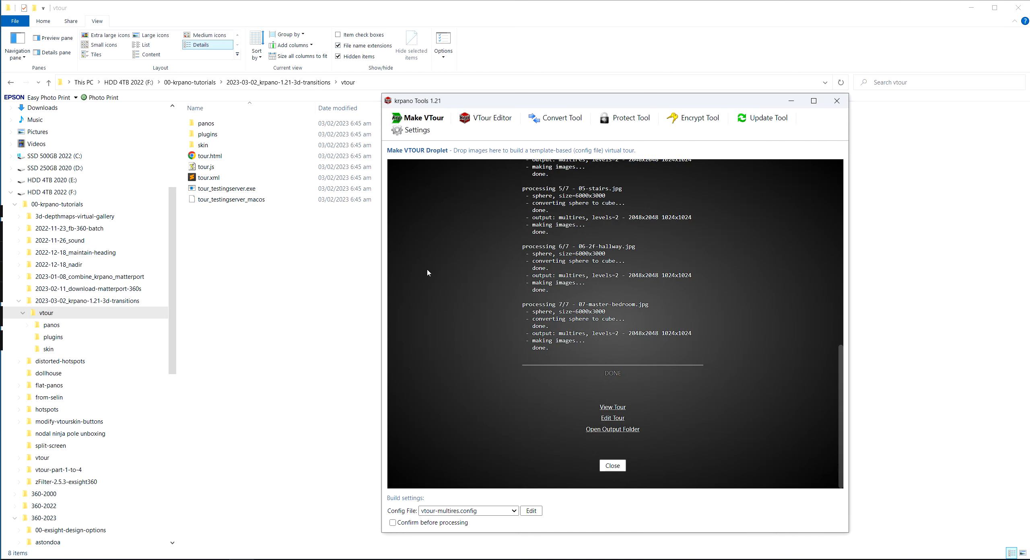
pyautogui.click(621, 419)
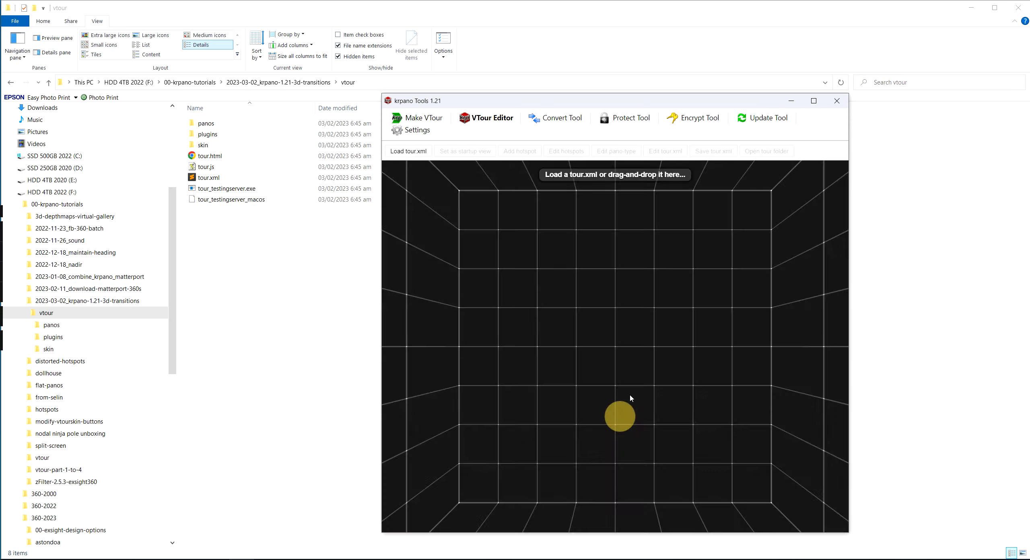
pyautogui.moveTo(692, 101); pyautogui.dragTo(702, 47)
pyautogui.doubleClick(702, 47)
# Add a hotspot in the 01-facade scene over the garage opening beside the wooden door, with 02-garage as target.
pyautogui.moveTo(675, 284); pyautogui.dragTo(716, 277)
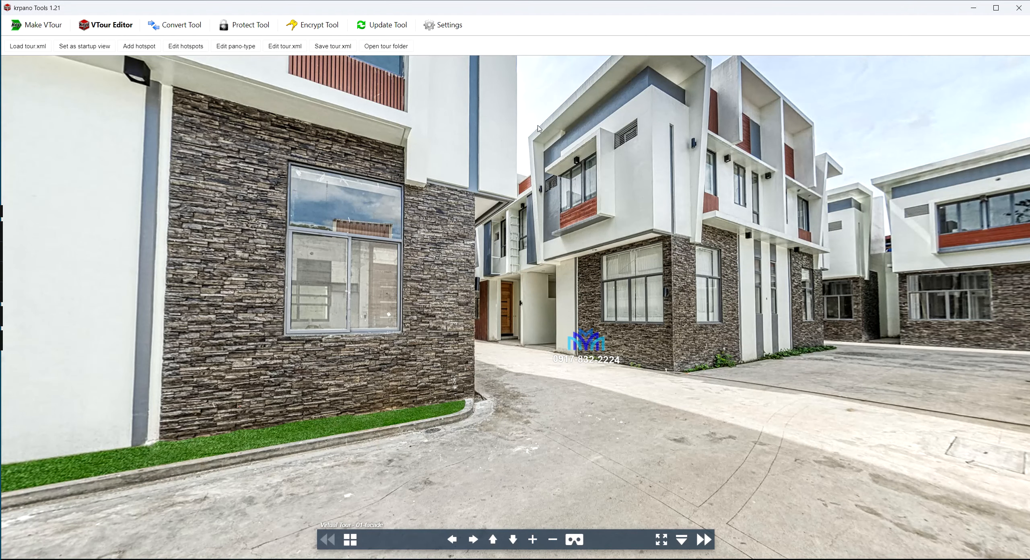
pyautogui.moveTo(619, 145); pyautogui.dragTo(574, 156)
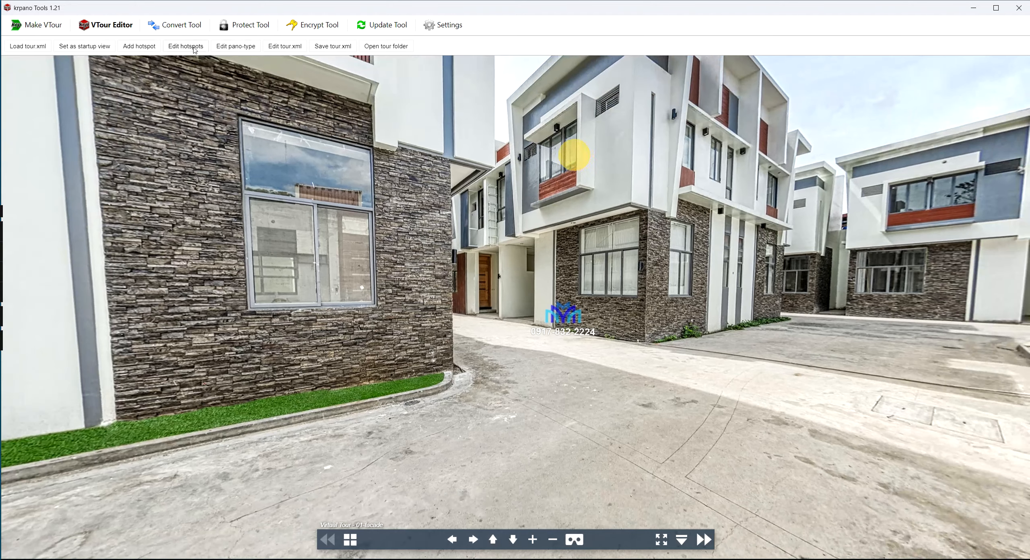
pyautogui.click(139, 46)
pyautogui.moveTo(507, 321); pyautogui.dragTo(523, 306)
pyautogui.click(523, 305)
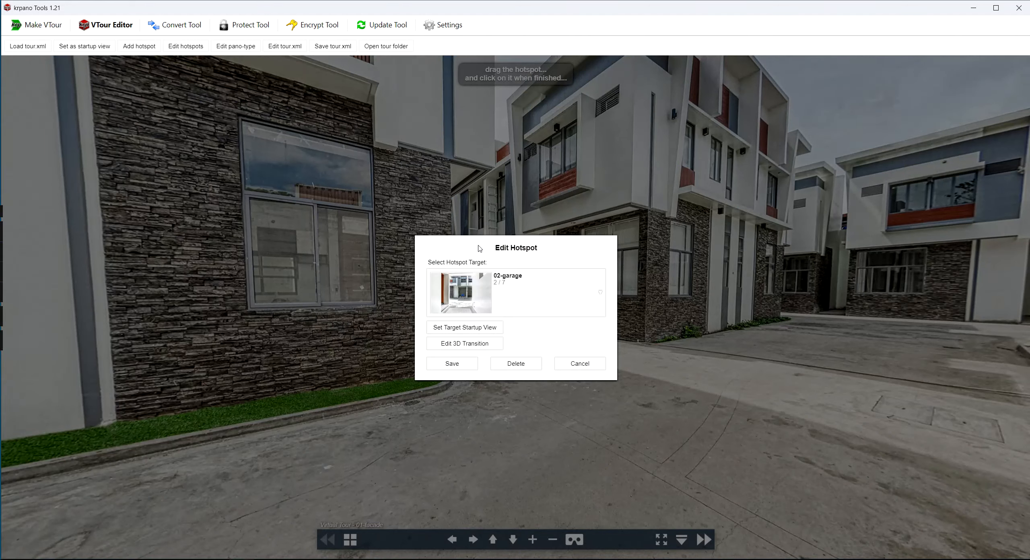
# Set the hotspot's 3D transition with the return link in 02-garage on the wall beside the wooden door, and save the hotspot.
pyautogui.click(478, 350)
pyautogui.moveTo(800, 463); pyautogui.dragTo(858, 329)
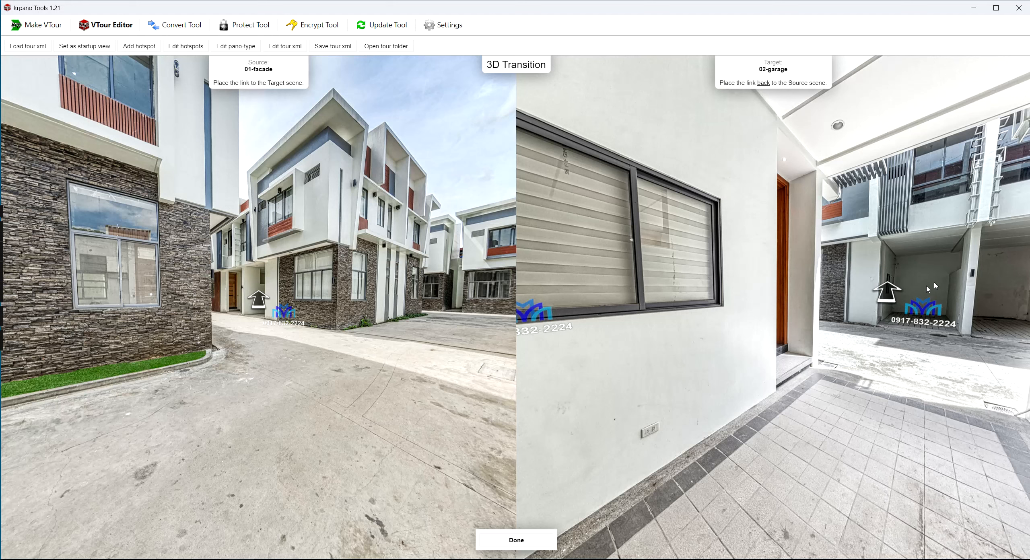
pyautogui.moveTo(886, 293); pyautogui.dragTo(788, 296)
pyautogui.moveTo(825, 304); pyautogui.dragTo(693, 269)
pyautogui.moveTo(748, 298); pyautogui.dragTo(865, 279)
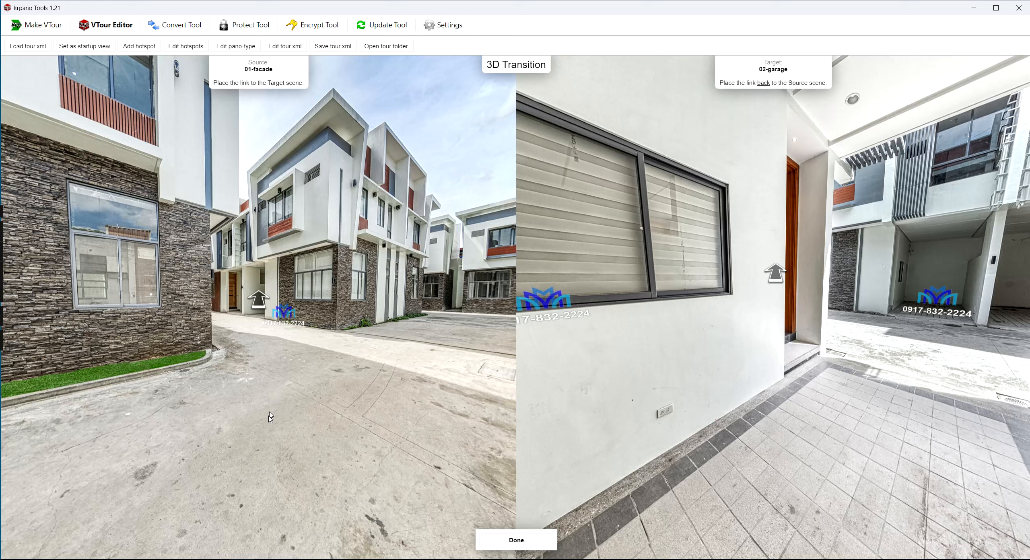
pyautogui.moveTo(263, 398); pyautogui.dragTo(243, 321)
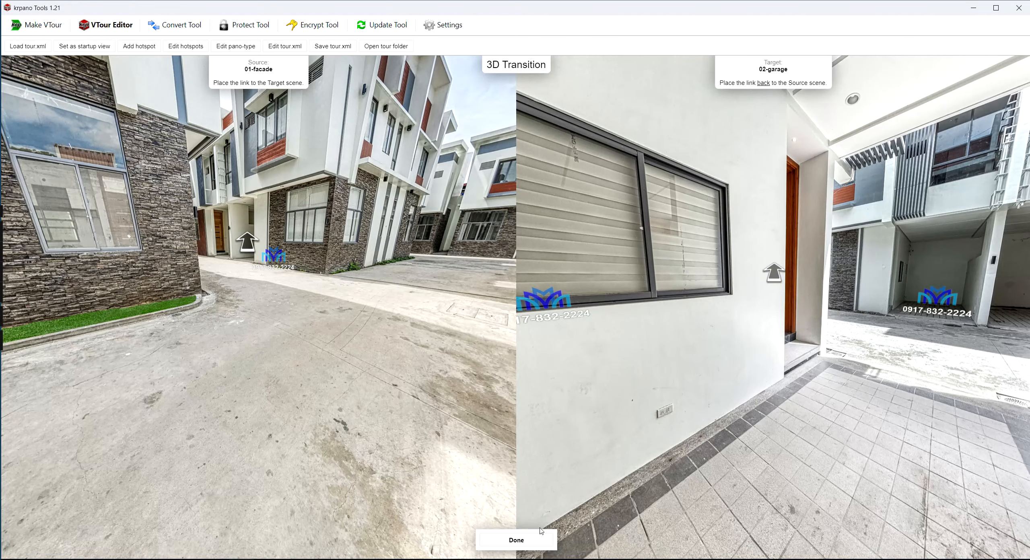
pyautogui.click(542, 540)
pyautogui.click(462, 363)
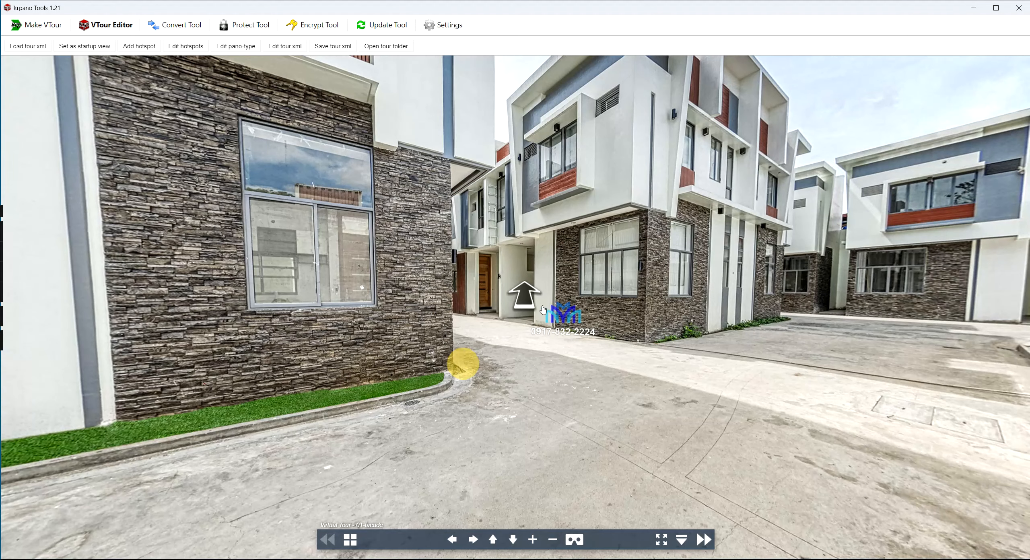
# Test the hotspots by walking between 01-facade and 02-garage, and look around the garage wall and window.
pyautogui.click(528, 298)
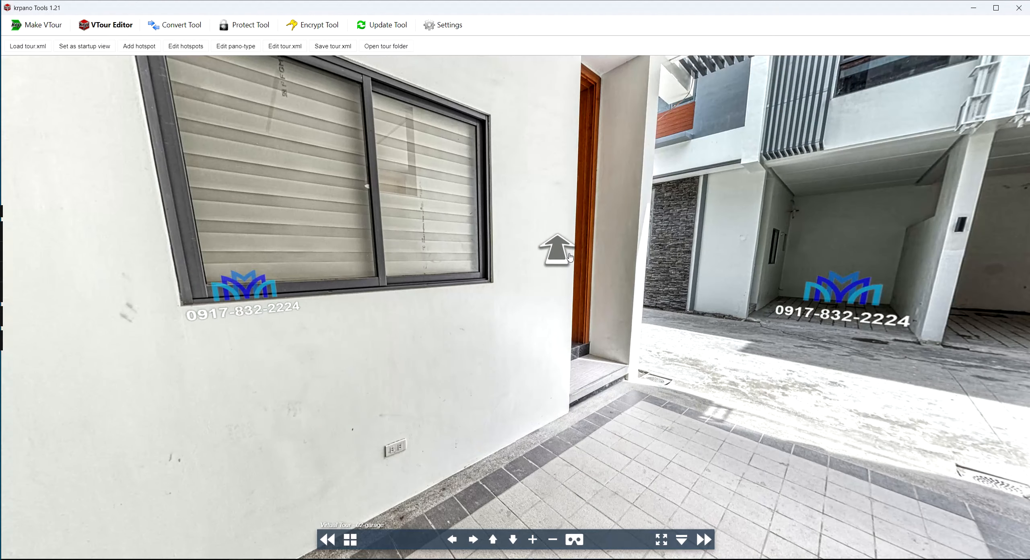
pyautogui.click(569, 258)
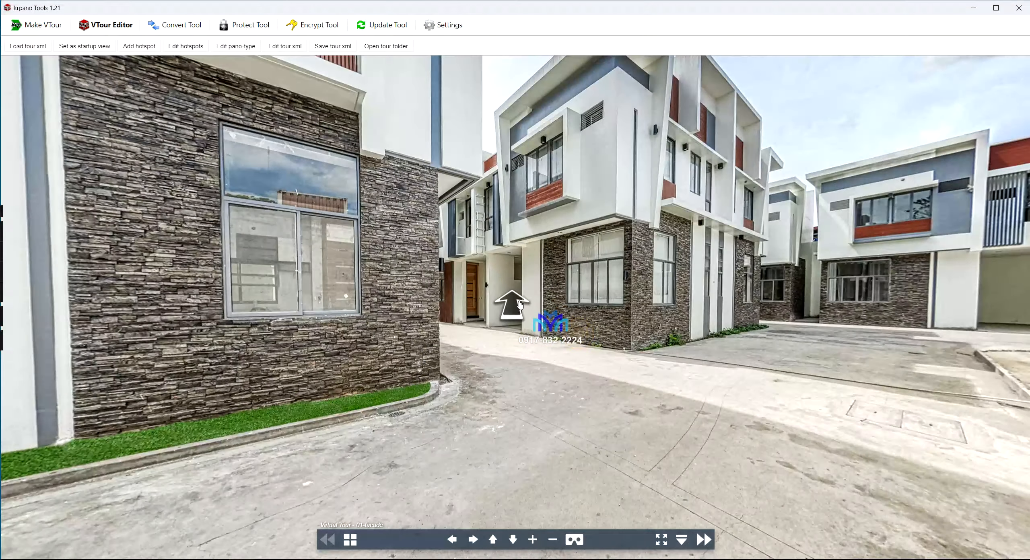
pyautogui.click(519, 309)
pyautogui.moveTo(757, 322)
pyautogui.mouseDown()
pyautogui.moveTo(522, 310)
pyautogui.moveTo(720, 301)
pyautogui.moveTo(765, 310)
pyautogui.mouseUp()
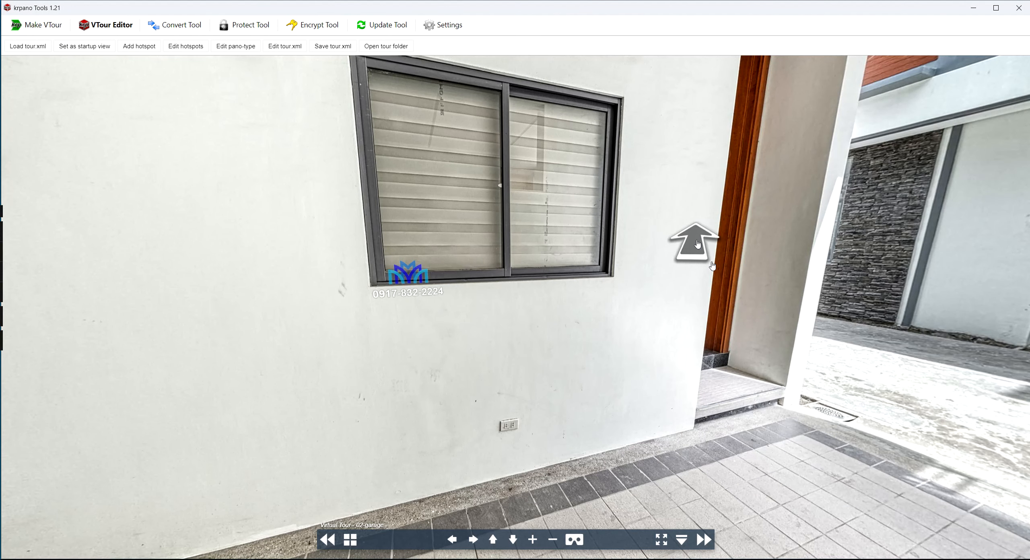
pyautogui.moveTo(712, 265); pyautogui.dragTo(736, 344)
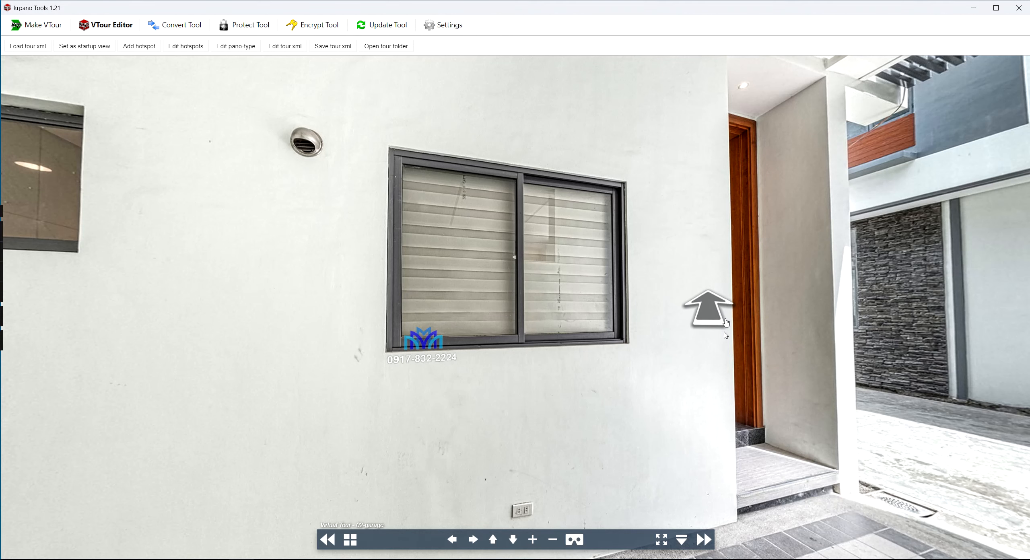
pyautogui.moveTo(726, 296); pyautogui.dragTo(630, 284)
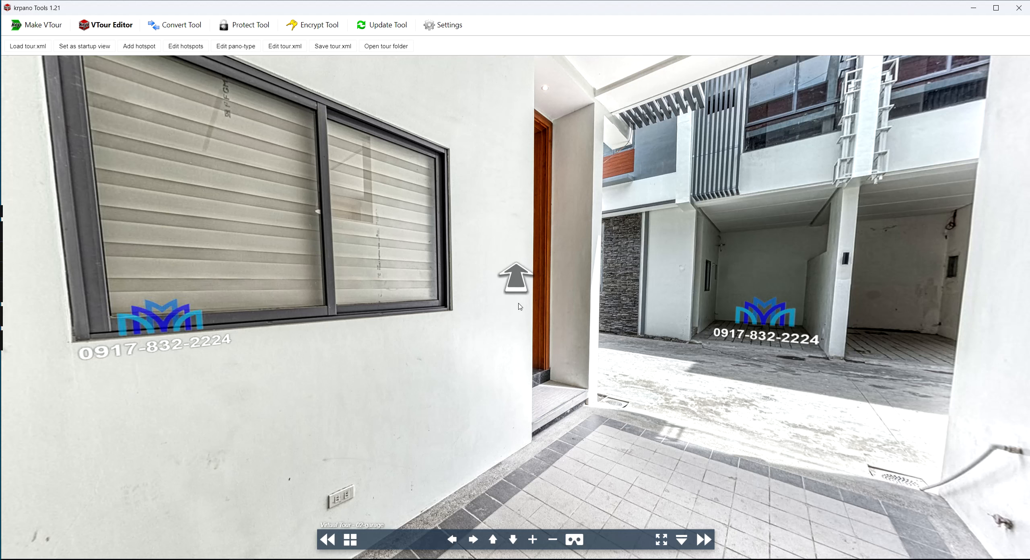
pyautogui.moveTo(511, 273); pyautogui.dragTo(586, 309)
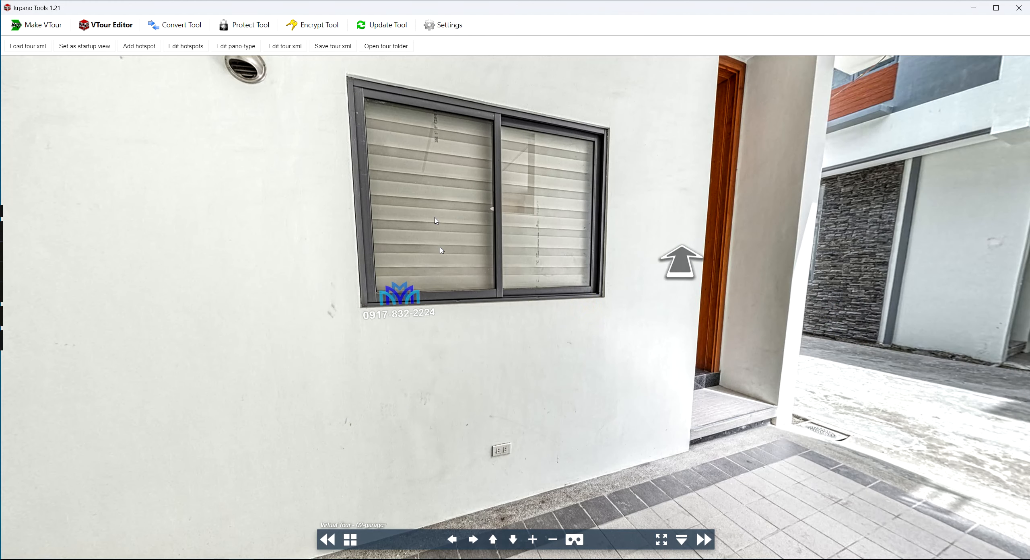
# Add a hotspot in the 02-garage scene over the window's edge nearest the wooden door, with 03-living-dining-kitchen as target.
pyautogui.click(147, 51)
pyautogui.moveTo(510, 325); pyautogui.dragTo(579, 255)
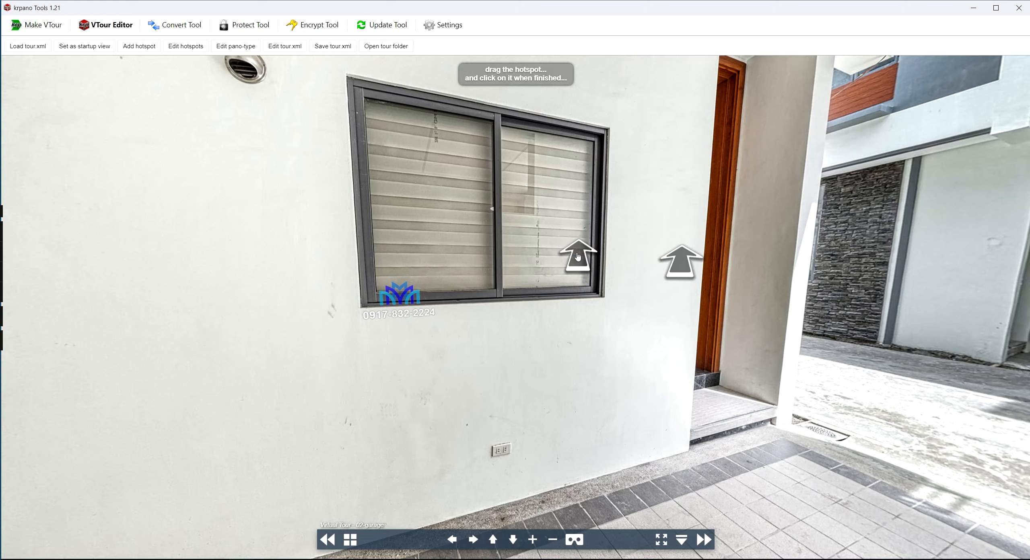
pyautogui.click(578, 257)
# Set the 3D transition with the return link in 03-living-dining-kitchen on the window above the sink, and save the hotspot.
pyautogui.click(469, 347)
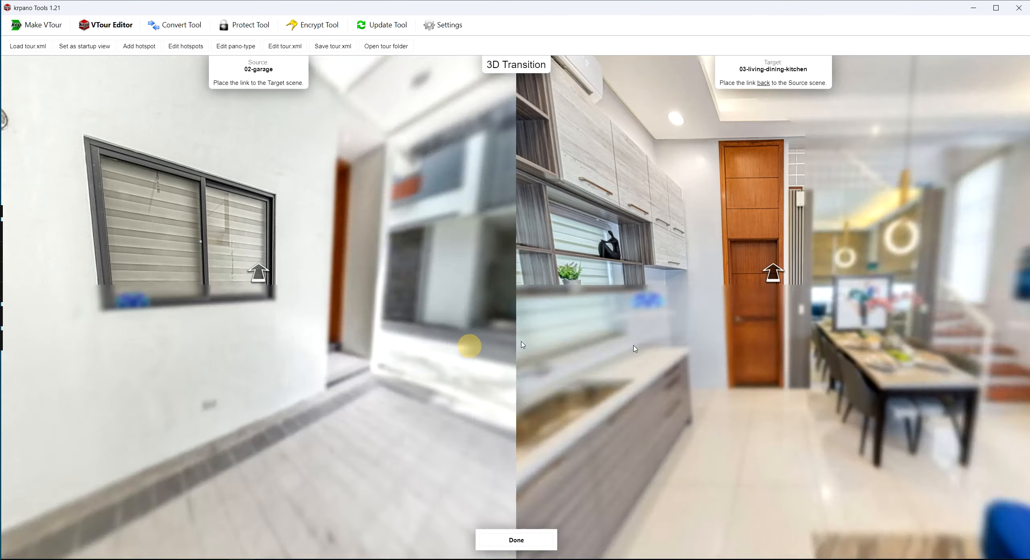
pyautogui.moveTo(635, 358); pyautogui.dragTo(699, 334)
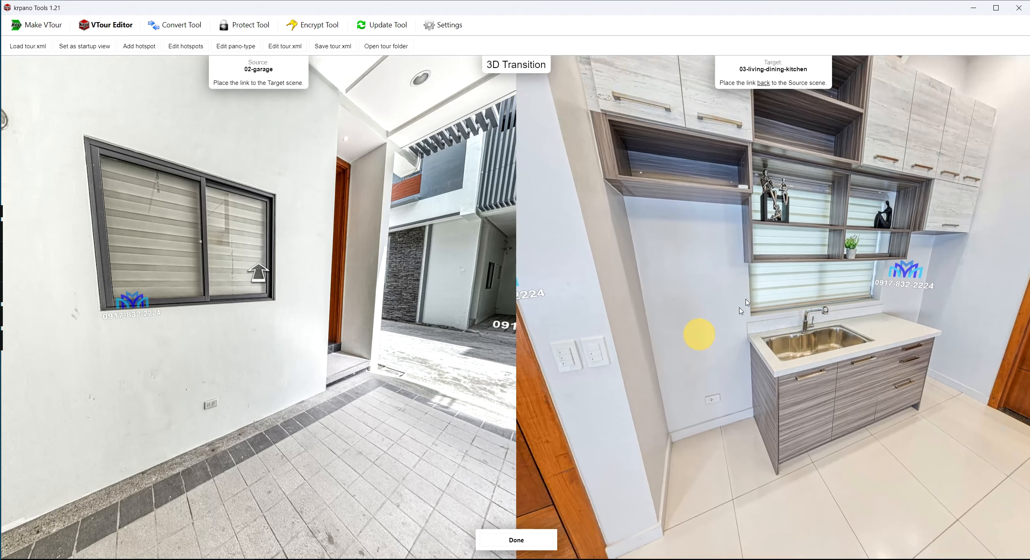
pyautogui.moveTo(220, 307); pyautogui.dragTo(256, 305)
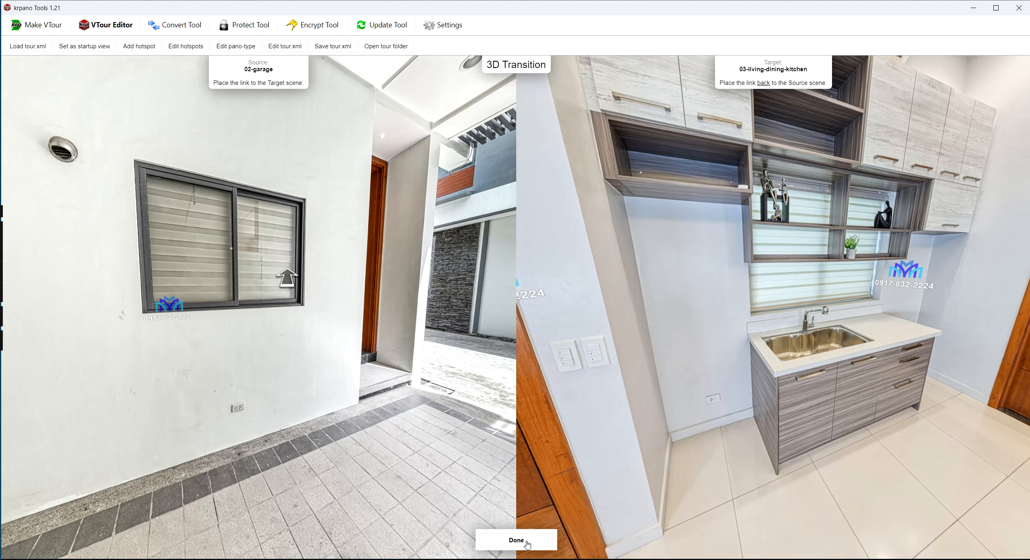
pyautogui.moveTo(579, 434); pyautogui.dragTo(990, 386)
pyautogui.moveTo(575, 314); pyautogui.dragTo(824, 327)
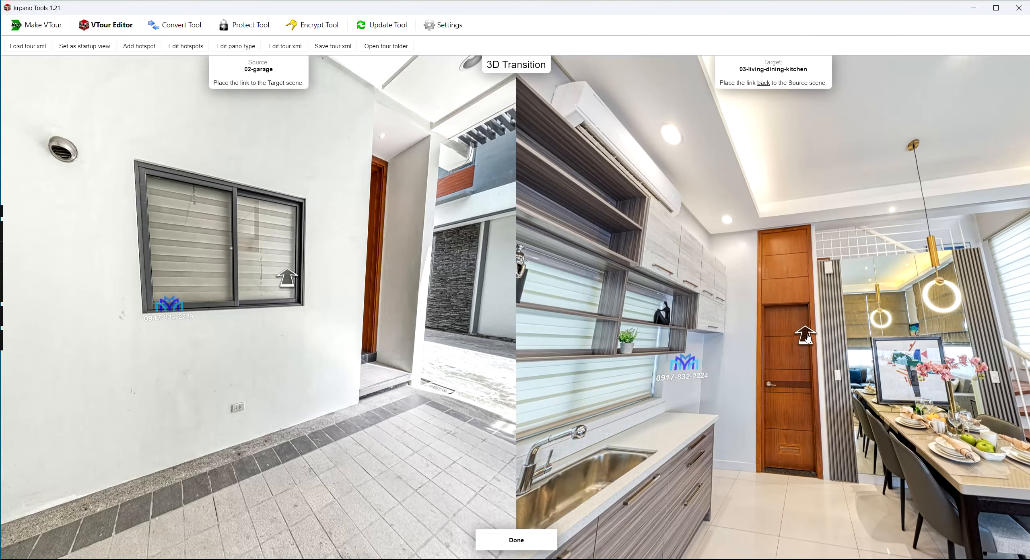
pyautogui.moveTo(700, 374); pyautogui.dragTo(864, 347)
pyautogui.moveTo(708, 303); pyautogui.dragTo(878, 318)
pyautogui.click(535, 545)
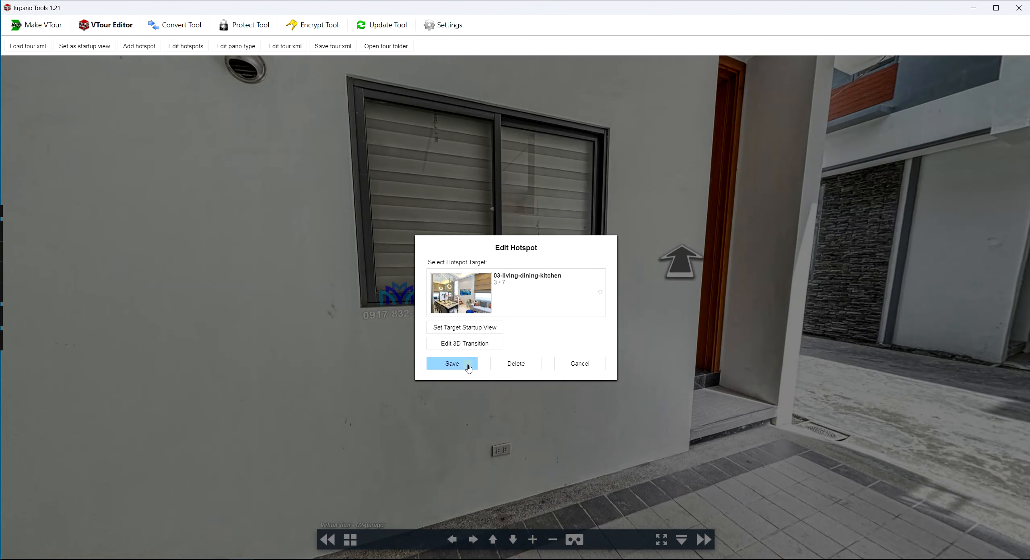
pyautogui.click(454, 363)
# Go to the 03-living-dining-kitchen scene and add a hotspot on the wooden door, with 04-powder-room as target.
pyautogui.click(578, 268)
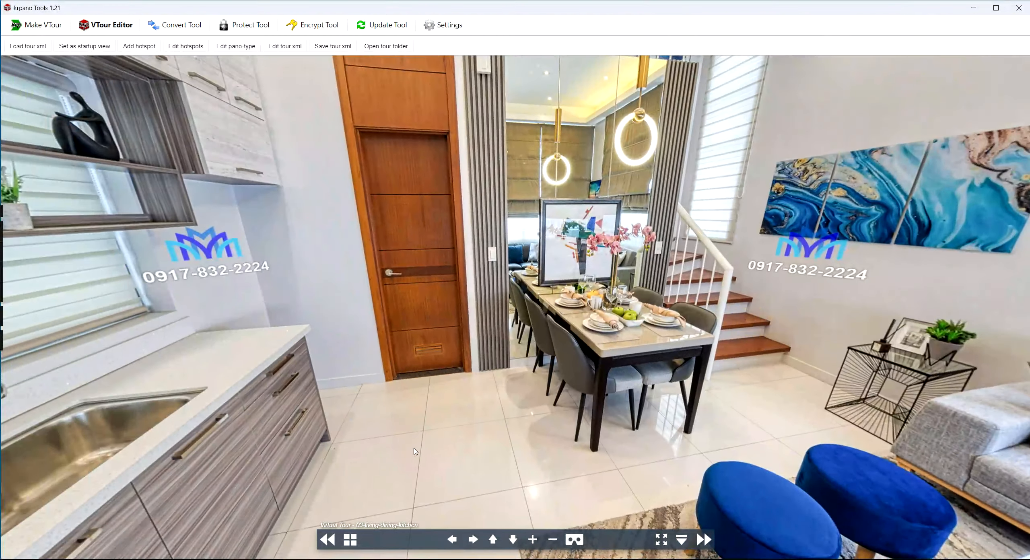
pyautogui.click(349, 539)
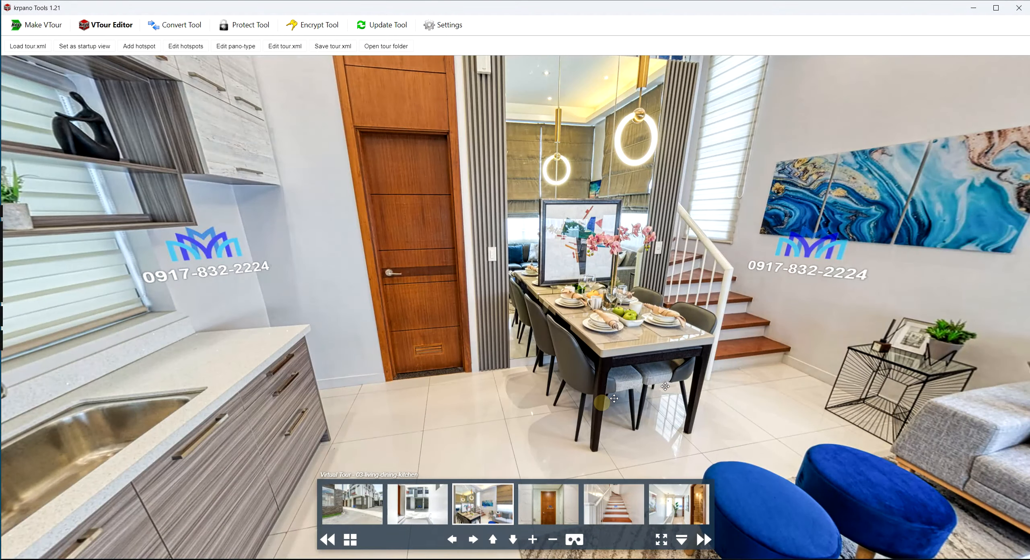
pyautogui.click(155, 46)
pyautogui.moveTo(514, 323); pyautogui.dragTo(488, 233)
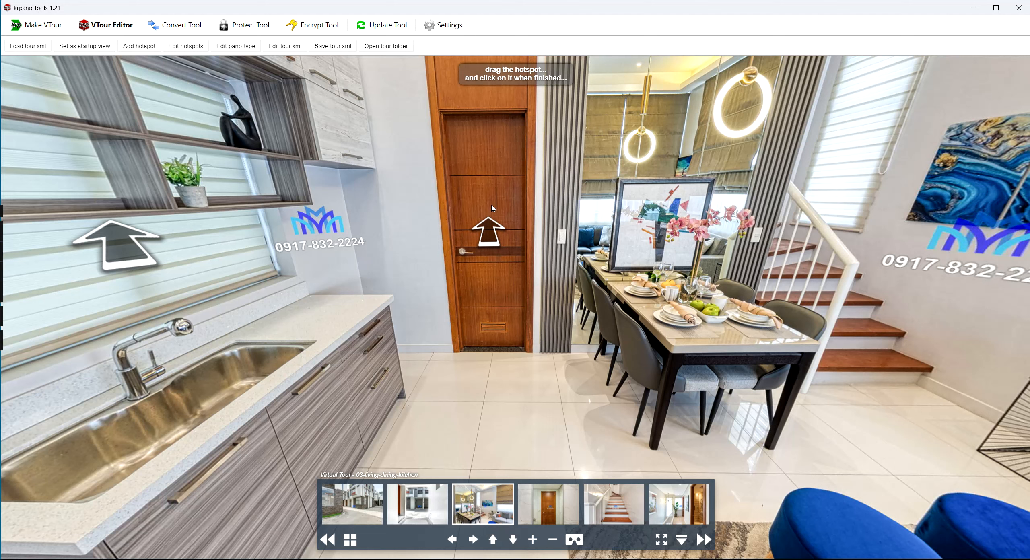
pyautogui.click(493, 234)
pyautogui.click(498, 292)
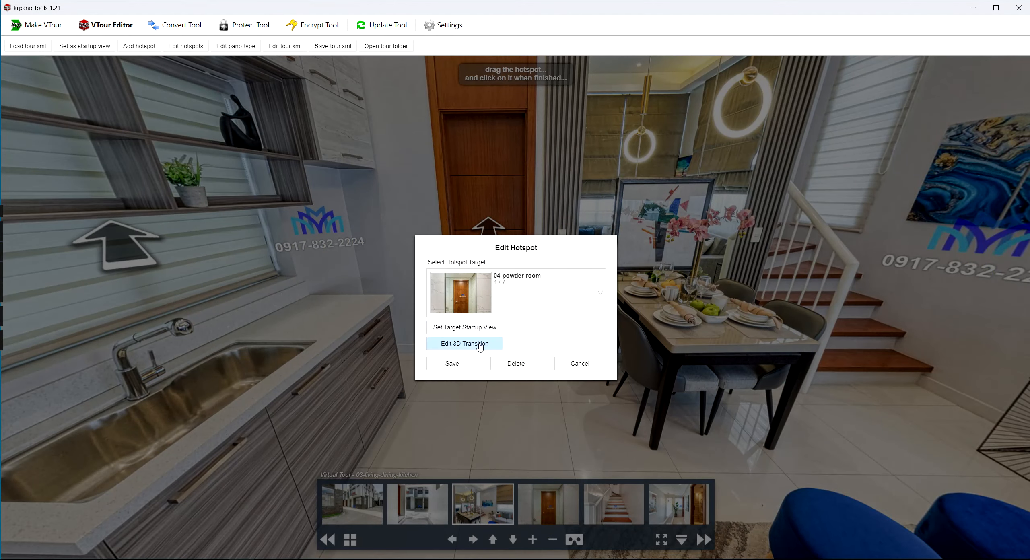
# Set the 3D transition with the return link in 04-powder-room on the wooden door, and save the hotspot.
pyautogui.click(462, 345)
pyautogui.moveTo(698, 265); pyautogui.dragTo(864, 296)
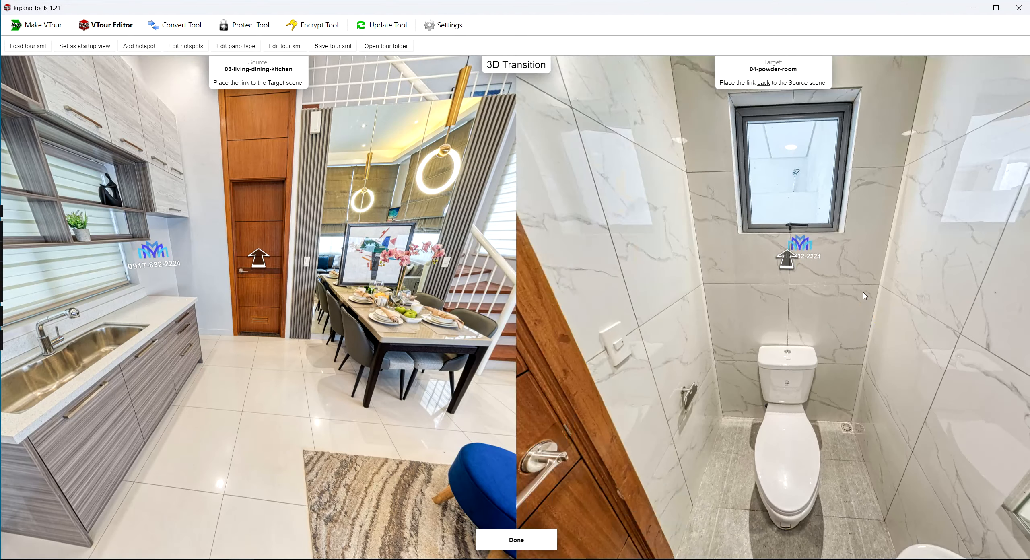
pyautogui.moveTo(796, 256); pyautogui.dragTo(914, 319)
pyautogui.moveTo(790, 291); pyautogui.dragTo(586, 283)
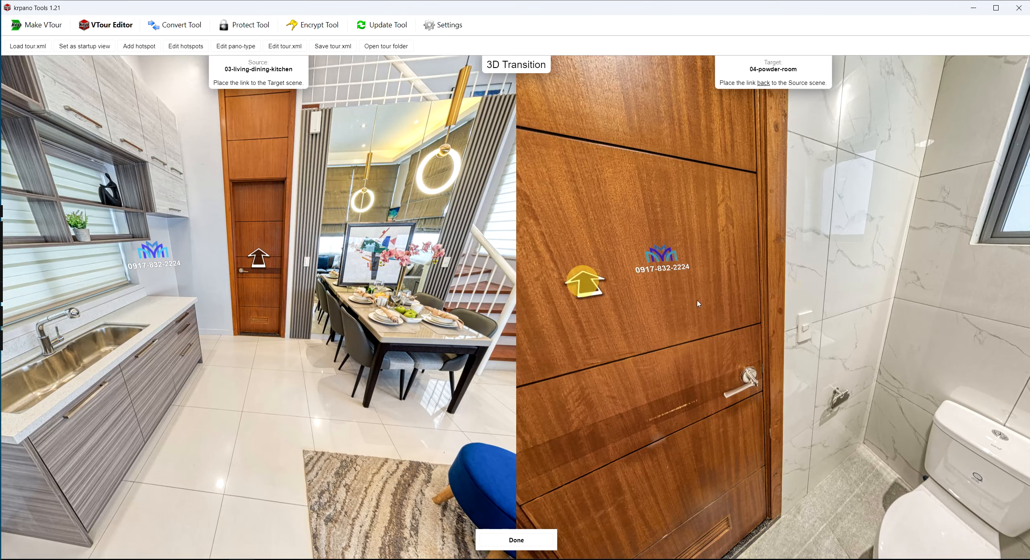
pyautogui.moveTo(660, 299); pyautogui.dragTo(859, 313)
pyautogui.moveTo(793, 289); pyautogui.dragTo(842, 286)
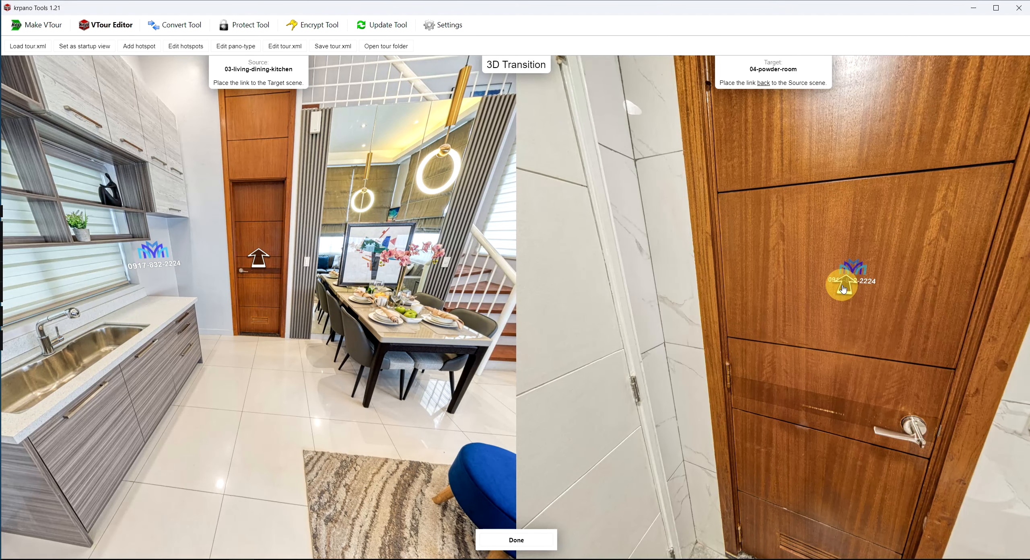
pyautogui.click(523, 541)
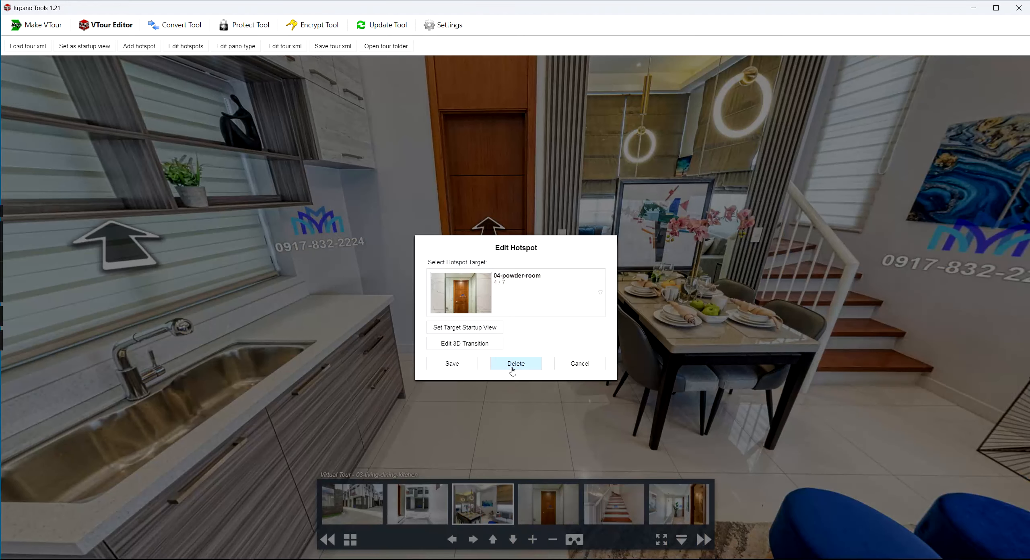
pyautogui.click(464, 367)
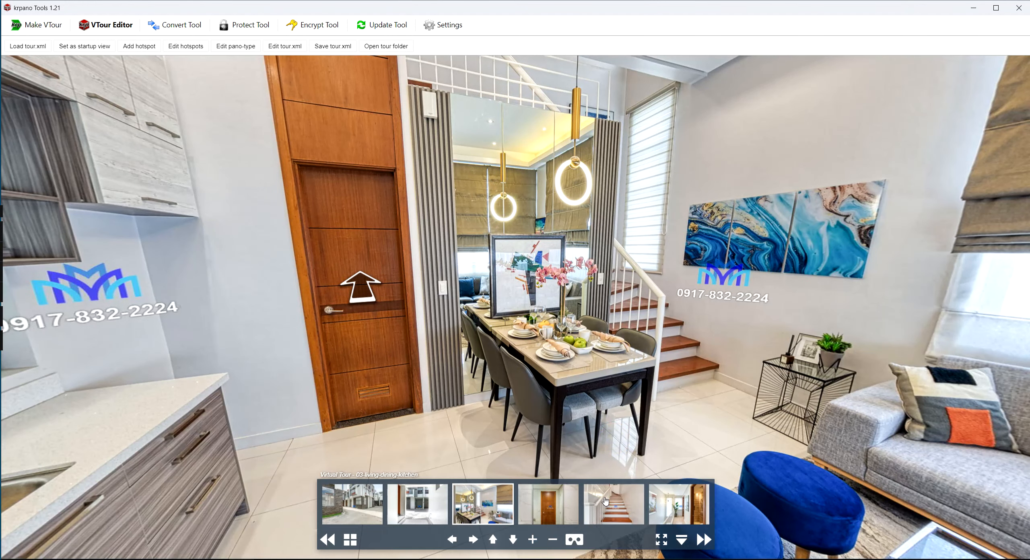
# Add a hotspot in 03-living-dining-kitchen above the staircase, between the slatted panel and the window, with 05-stairs as target.
pyautogui.click(139, 46)
pyautogui.moveTo(516, 324); pyautogui.dragTo(616, 210)
pyautogui.click(614, 210)
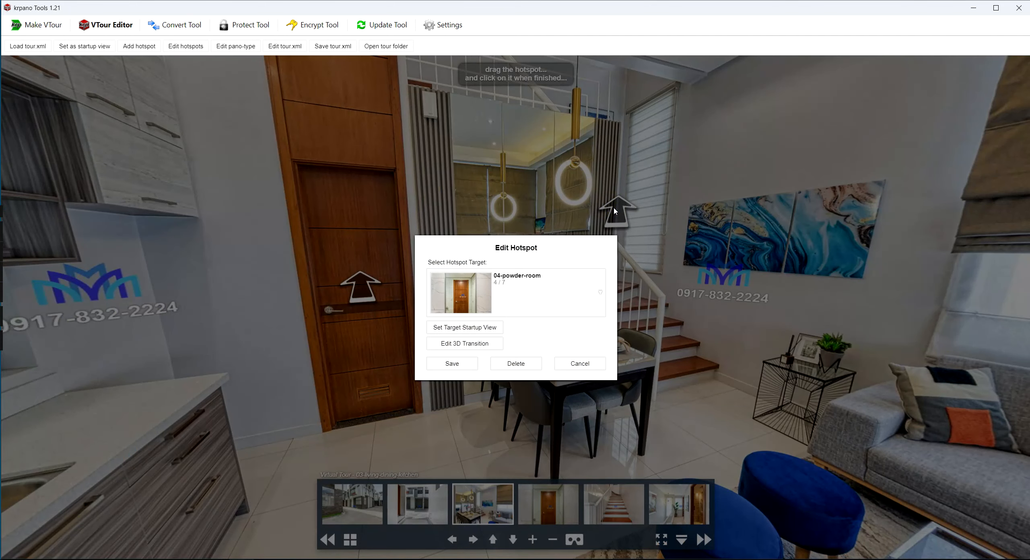
pyautogui.click(533, 293)
pyautogui.click(534, 374)
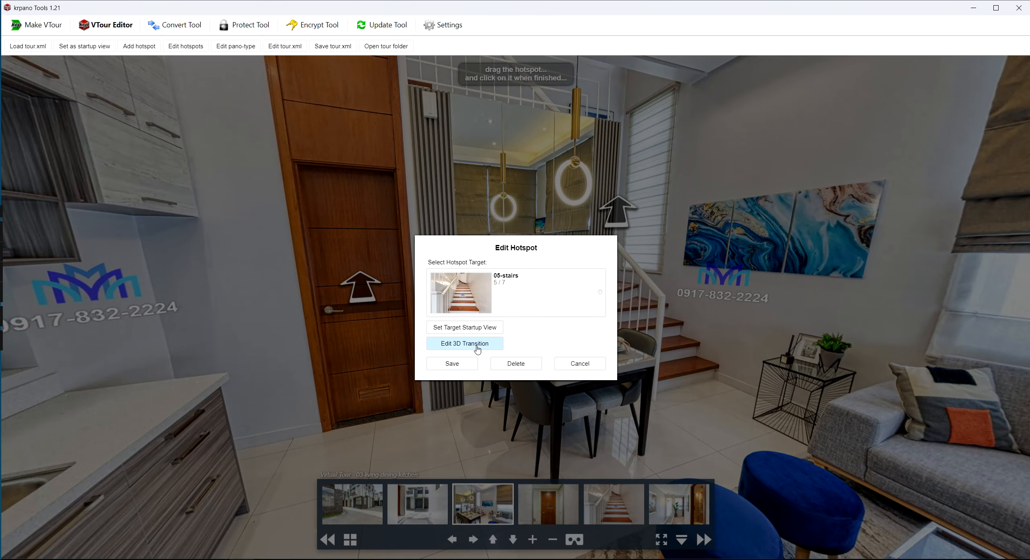
# Set the 3D transition with the return link in 05-stairs on the white newel post, and save the hotspot.
pyautogui.click(477, 348)
pyautogui.moveTo(774, 250); pyautogui.dragTo(612, 346)
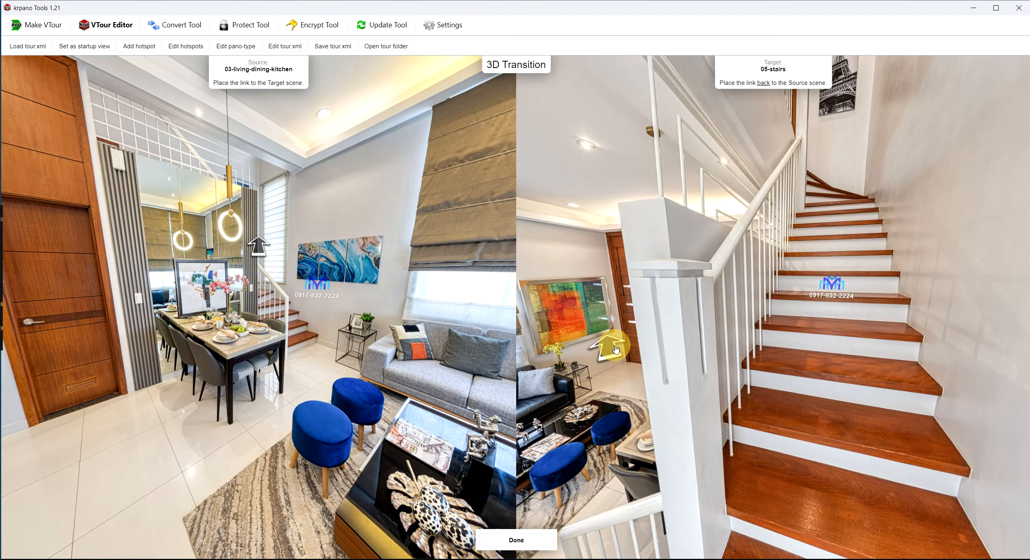
pyautogui.moveTo(670, 363)
pyautogui.mouseDown()
pyautogui.moveTo(635, 289)
pyautogui.moveTo(742, 303)
pyautogui.moveTo(783, 274)
pyautogui.moveTo(760, 277)
pyautogui.mouseUp()
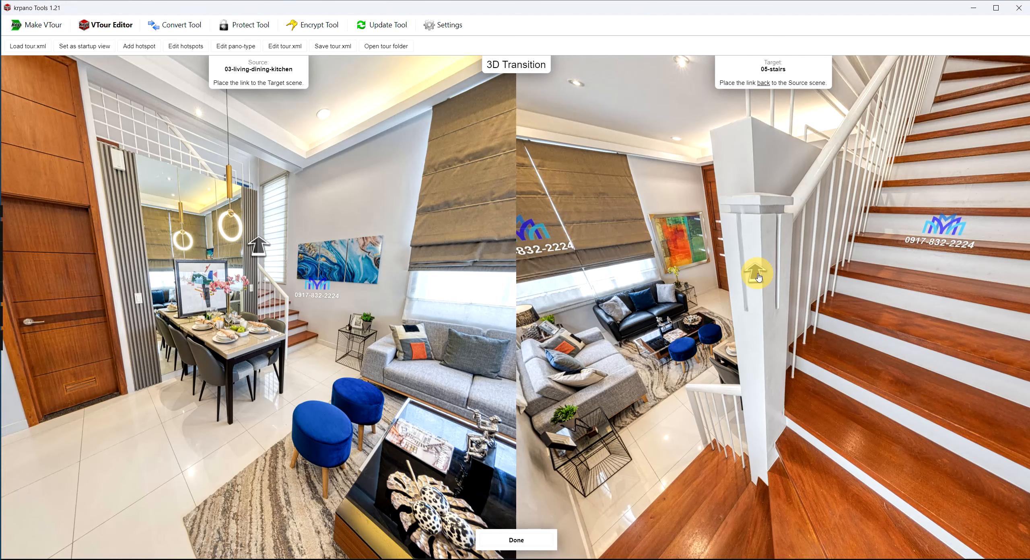
pyautogui.click(516, 539)
pyautogui.click(455, 361)
# Test the hotspots by walking back and forth between 03-living-dining-kitchen and 05-stairs.
pyautogui.click(620, 216)
pyautogui.moveTo(814, 278); pyautogui.dragTo(454, 229)
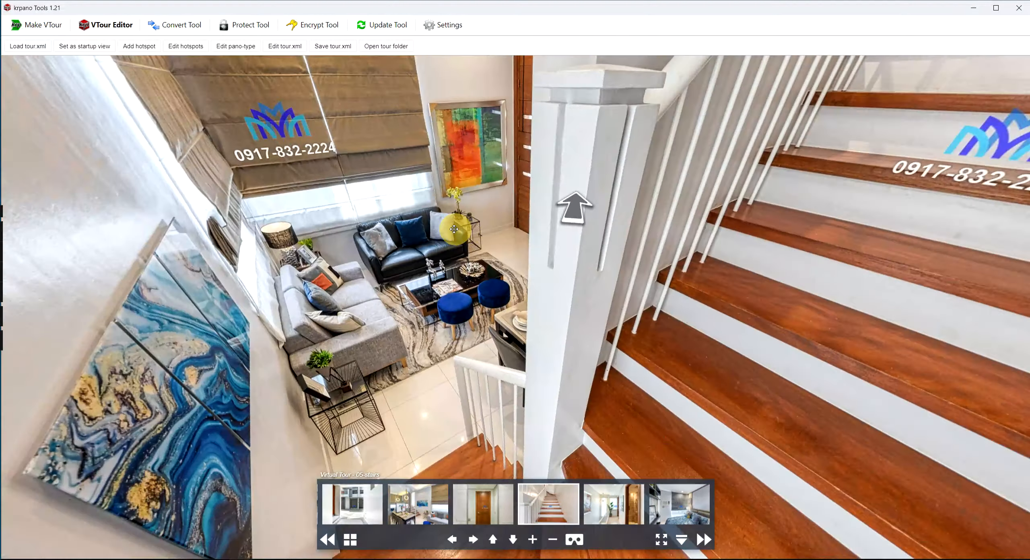
pyautogui.click(563, 218)
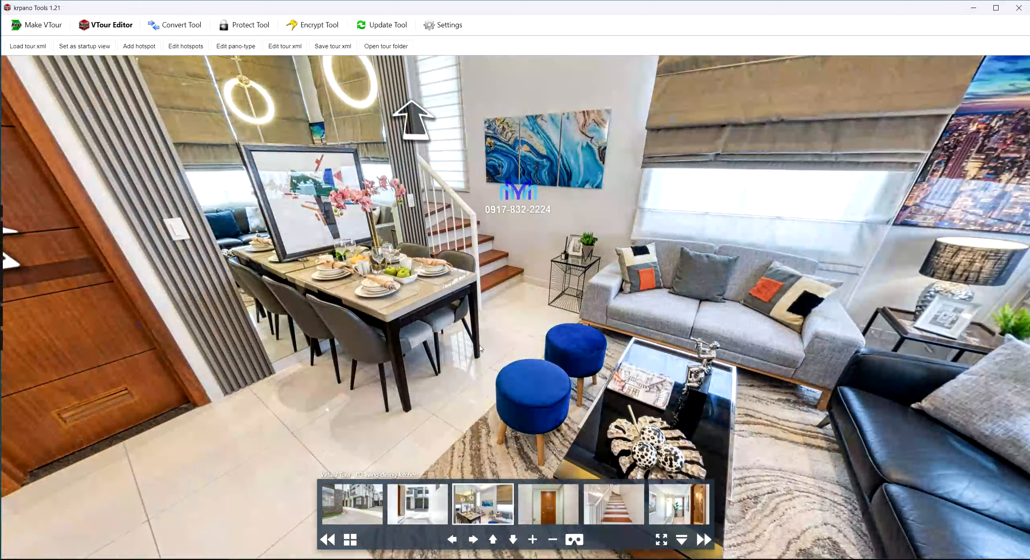
pyautogui.moveTo(479, 348); pyautogui.dragTo(575, 338)
pyautogui.click(520, 161)
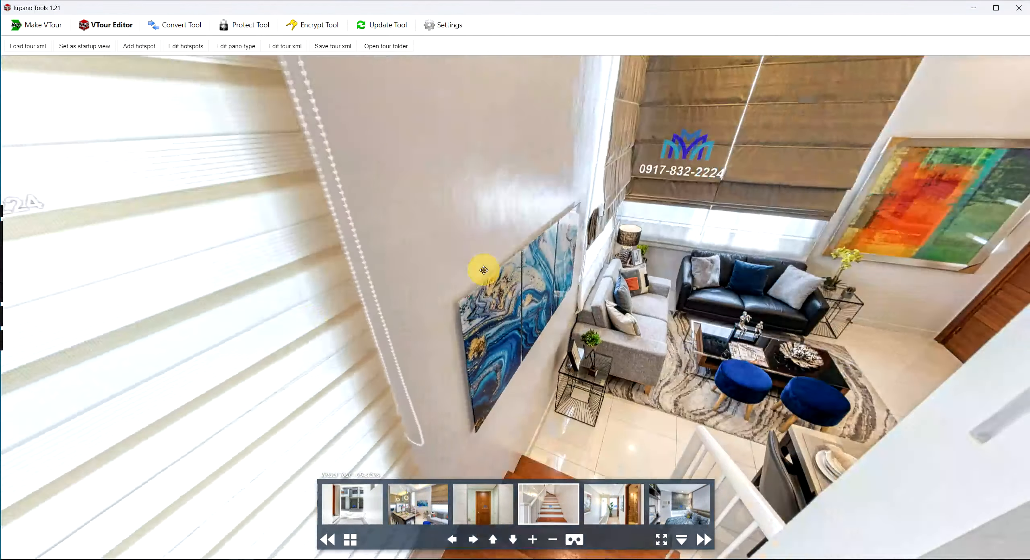
# Add a hotspot in 05-stairs at the upper end of the staircase beside the Eiffel Tower picture, with 06-2f-hallway as target.
pyautogui.moveTo(480, 268)
pyautogui.mouseDown()
pyautogui.moveTo(578, 296)
pyautogui.moveTo(515, 341)
pyautogui.mouseUp()
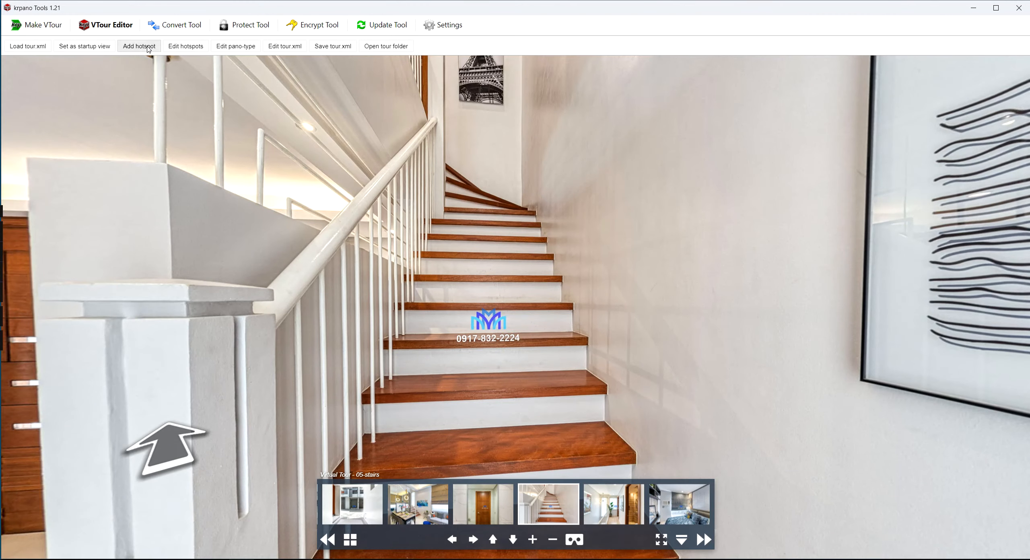
pyautogui.click(147, 46)
pyautogui.moveTo(384, 220); pyautogui.dragTo(426, 278)
pyautogui.moveTo(557, 386); pyautogui.dragTo(463, 202)
pyautogui.click(462, 205)
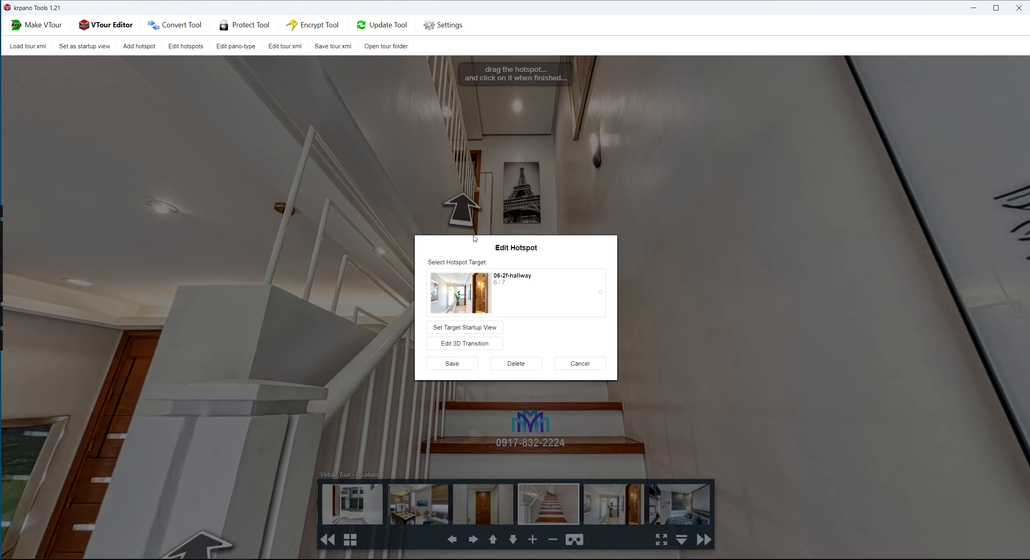
# Set the 3D transition with the return link in 06-2f-hallway on the stair railing, and save the hotspot.
pyautogui.click(465, 343)
pyautogui.moveTo(709, 336); pyautogui.dragTo(649, 168)
pyautogui.moveTo(692, 222); pyautogui.dragTo(726, 318)
pyautogui.moveTo(741, 118); pyautogui.dragTo(748, 317)
pyautogui.click(523, 540)
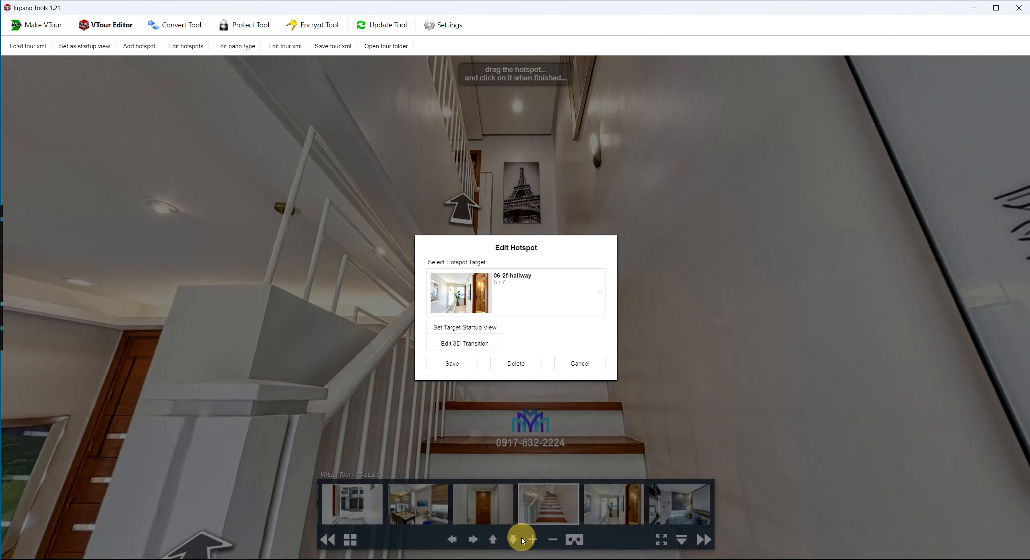
pyautogui.click(452, 363)
# Go to the 06-2f-hallway scene and add a hotspot on the wooden door frame between the two rooms, with 07-master-bedroom as target.
pyautogui.click(462, 209)
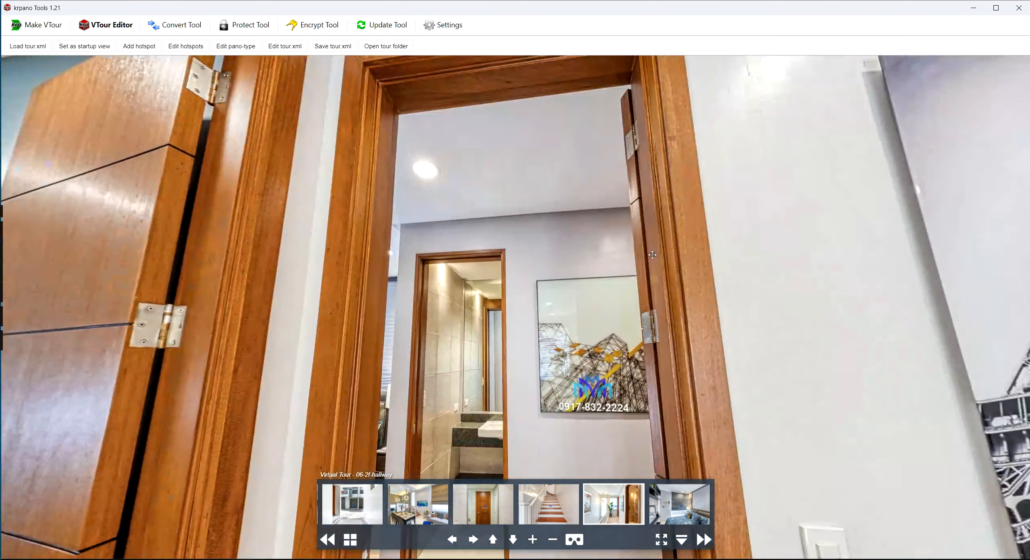
pyautogui.moveTo(652, 255); pyautogui.dragTo(600, 282)
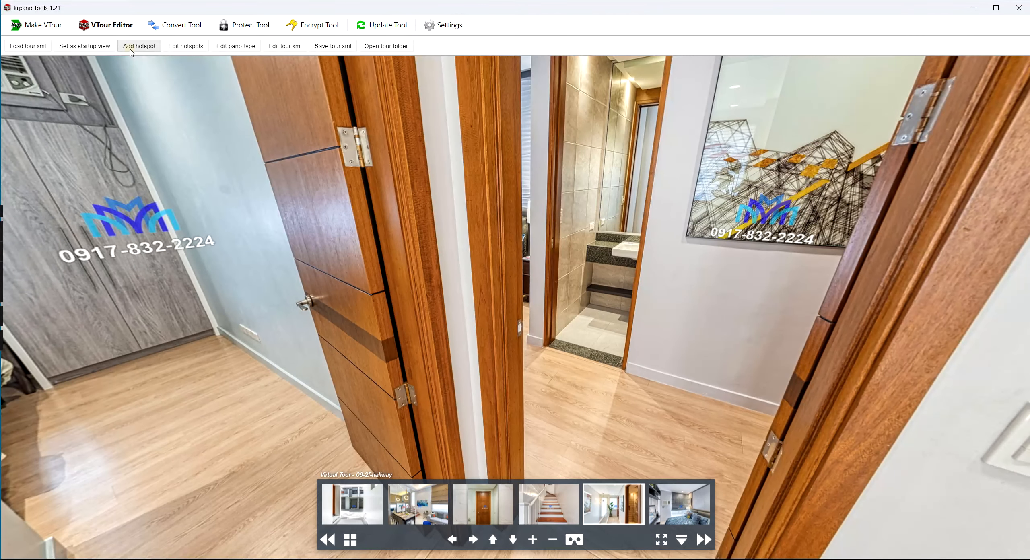
pyautogui.click(137, 46)
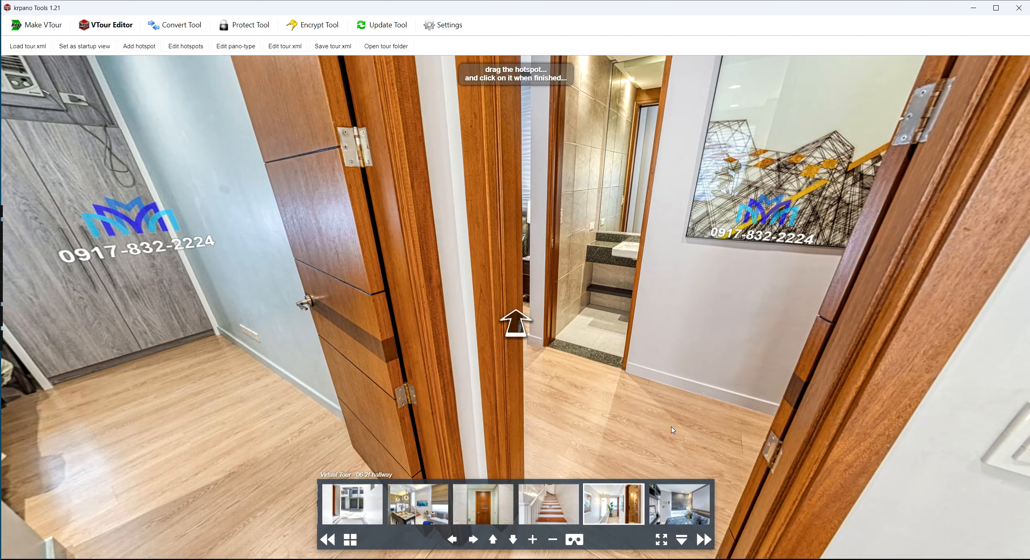
pyautogui.moveTo(673, 430); pyautogui.dragTo(719, 363)
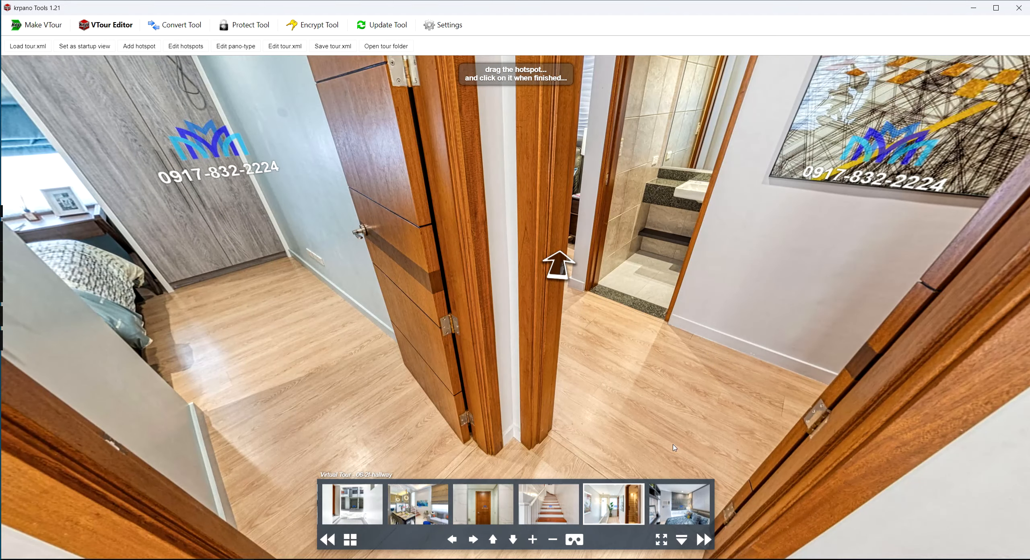
pyautogui.moveTo(675, 448); pyautogui.dragTo(457, 311)
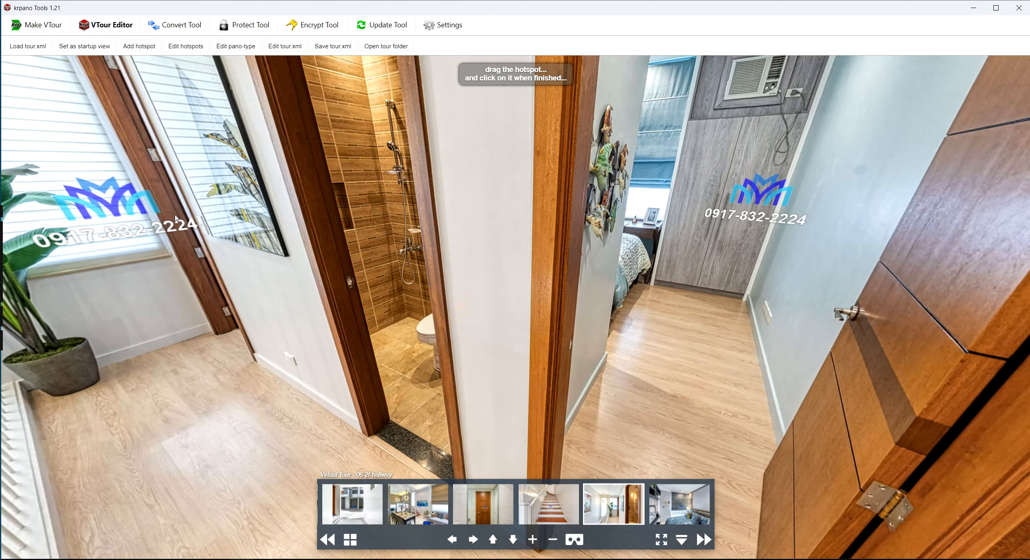
pyautogui.moveTo(670, 251); pyautogui.dragTo(177, 231)
pyautogui.moveTo(464, 279); pyautogui.dragTo(460, 229)
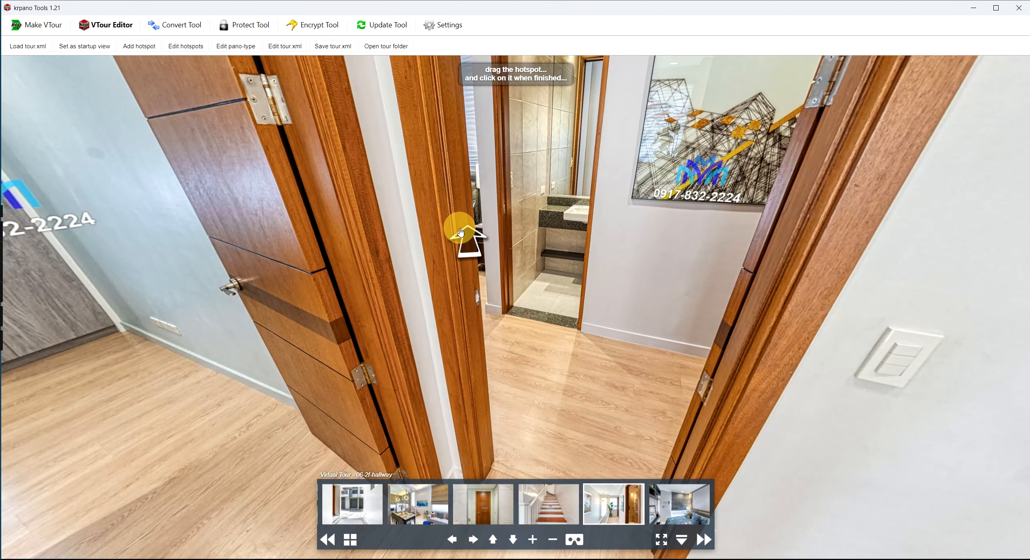
pyautogui.click(460, 232)
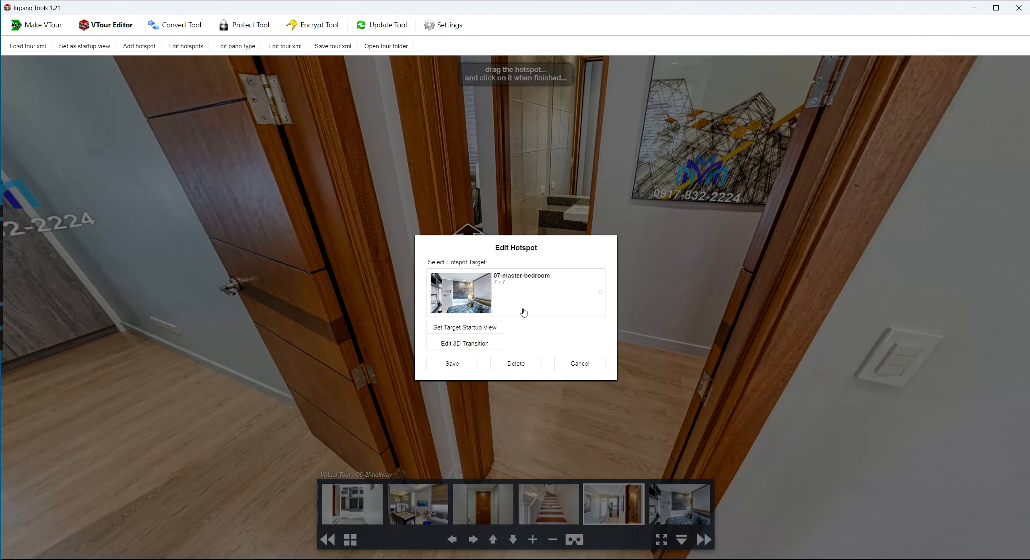
# Set the 3D transition with the return link in 07-master-bedroom on the door frame near the light switch, and save the hotspot.
pyautogui.click(465, 345)
pyautogui.moveTo(772, 262); pyautogui.dragTo(989, 328)
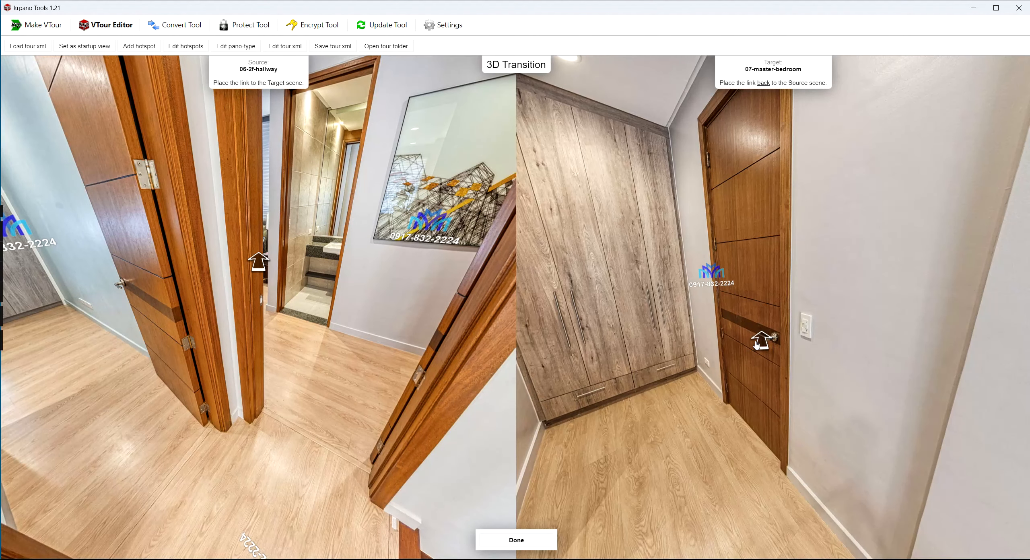
pyautogui.moveTo(756, 344); pyautogui.dragTo(787, 309)
pyautogui.click(519, 540)
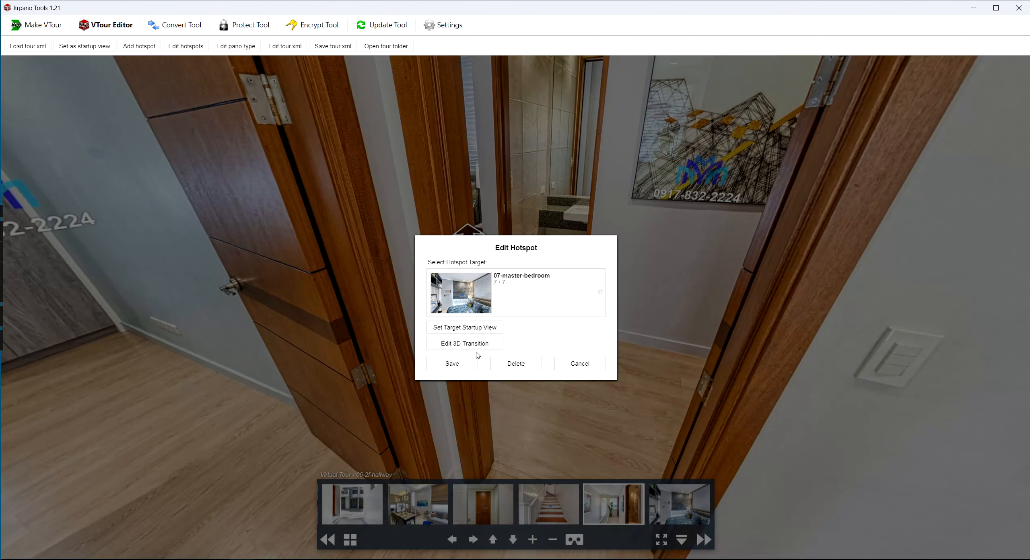
pyautogui.click(451, 364)
# Test the hotspots between 06-2f-hallway and 07-master-bedroom, and look around the 02-garage and 01-facade scenes.
pyautogui.click(468, 239)
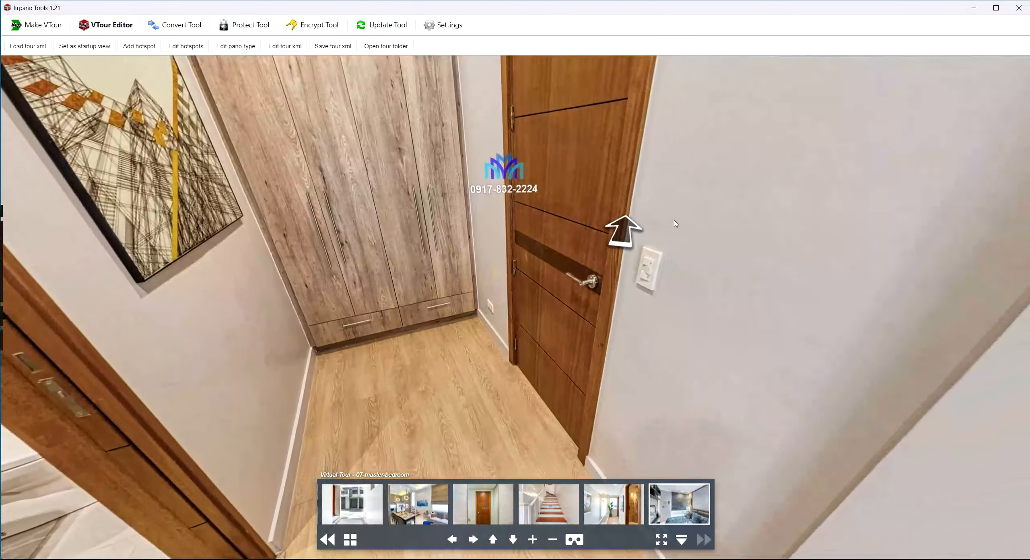
pyautogui.click(626, 226)
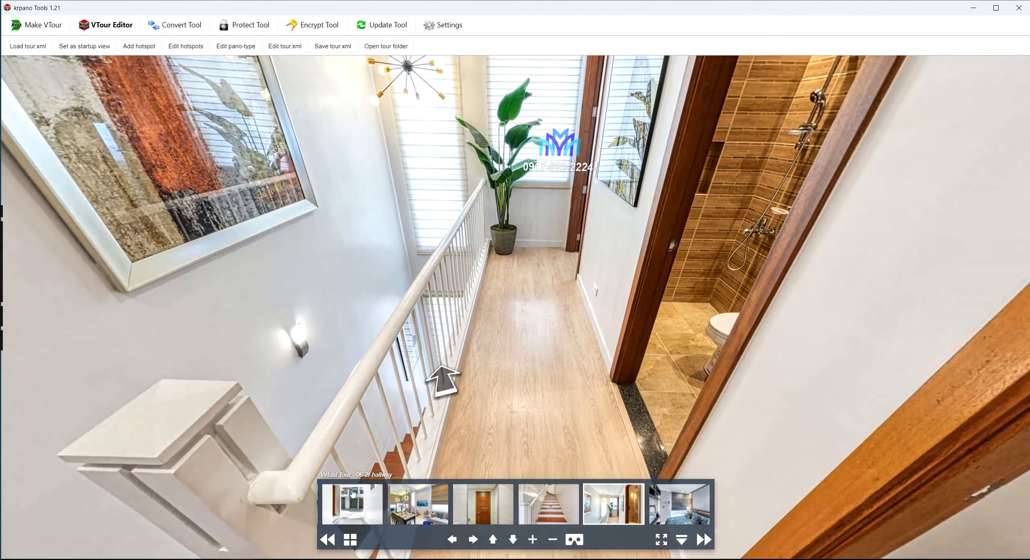
pyautogui.click(358, 505)
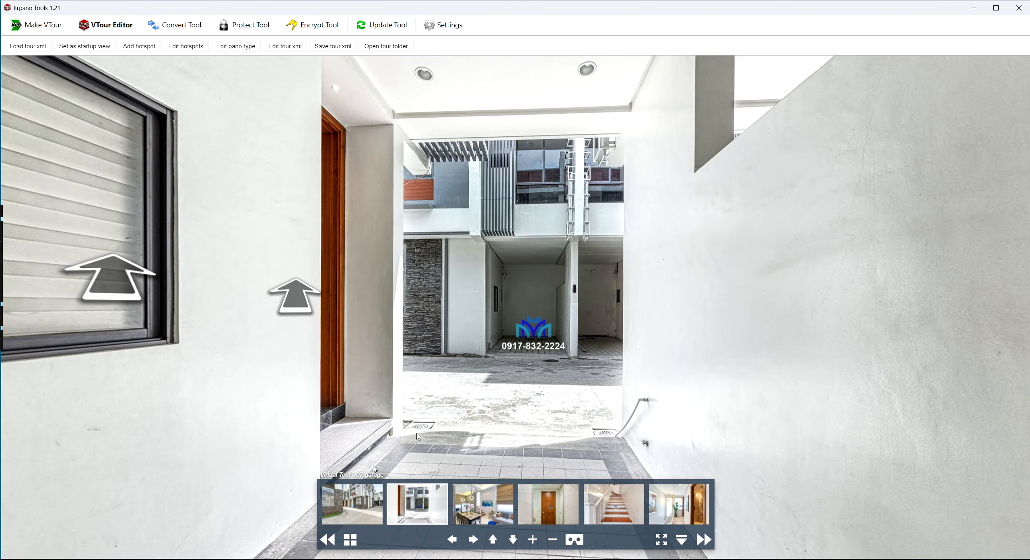
pyautogui.moveTo(508, 349); pyautogui.dragTo(655, 248)
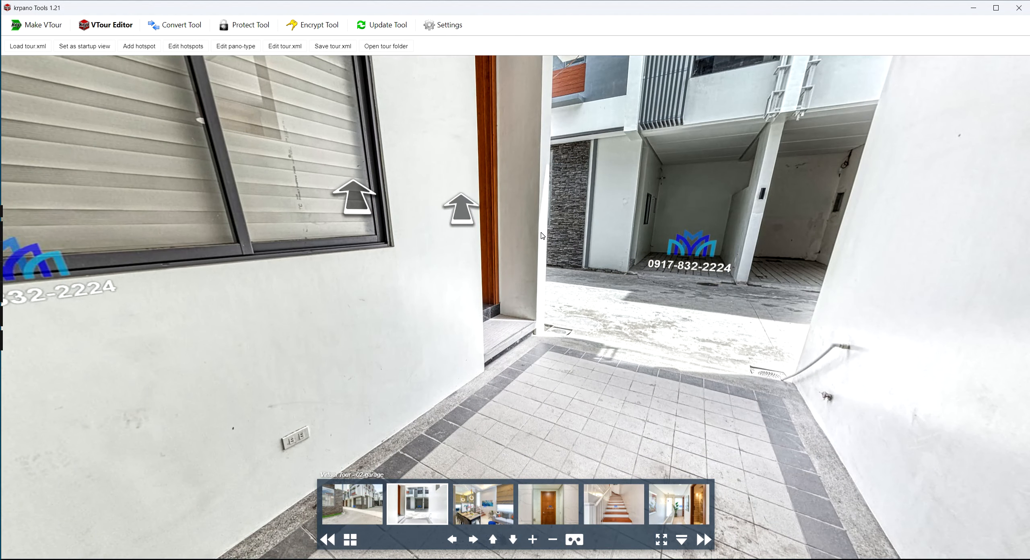
pyautogui.moveTo(594, 267); pyautogui.dragTo(760, 281)
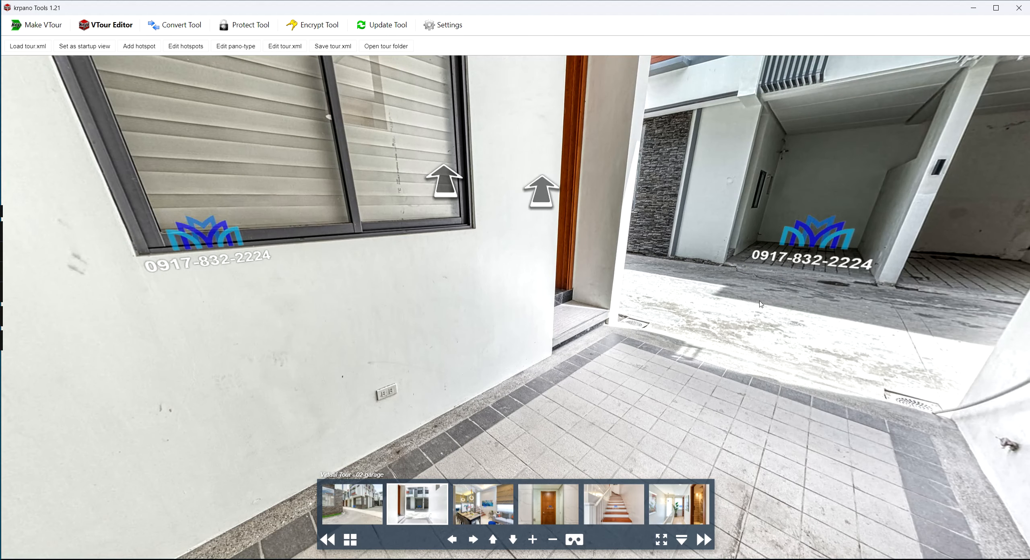
pyautogui.click(371, 501)
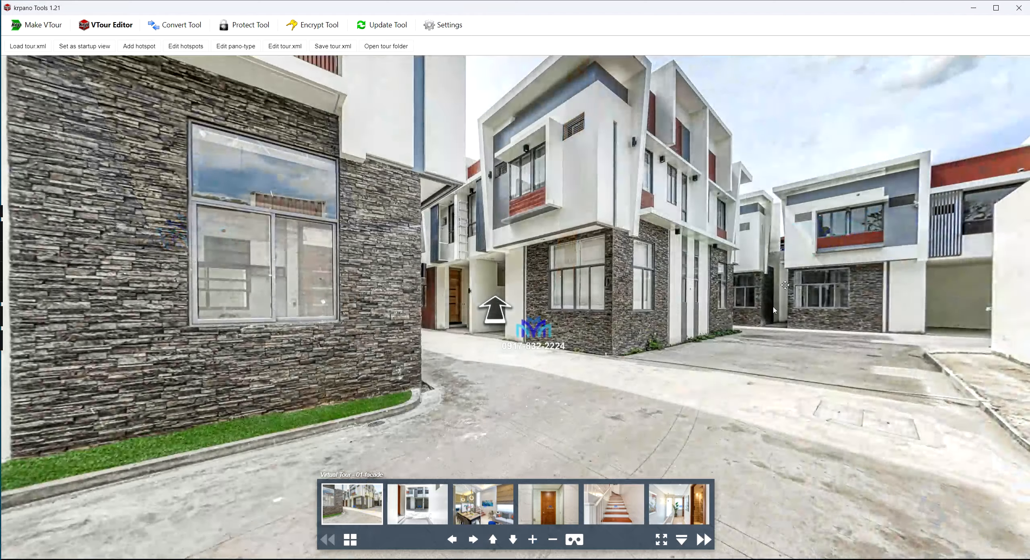
pyautogui.moveTo(784, 233); pyautogui.dragTo(682, 225)
# Return to the 02-garage scene and save the tour's XML file.
pyautogui.click(423, 504)
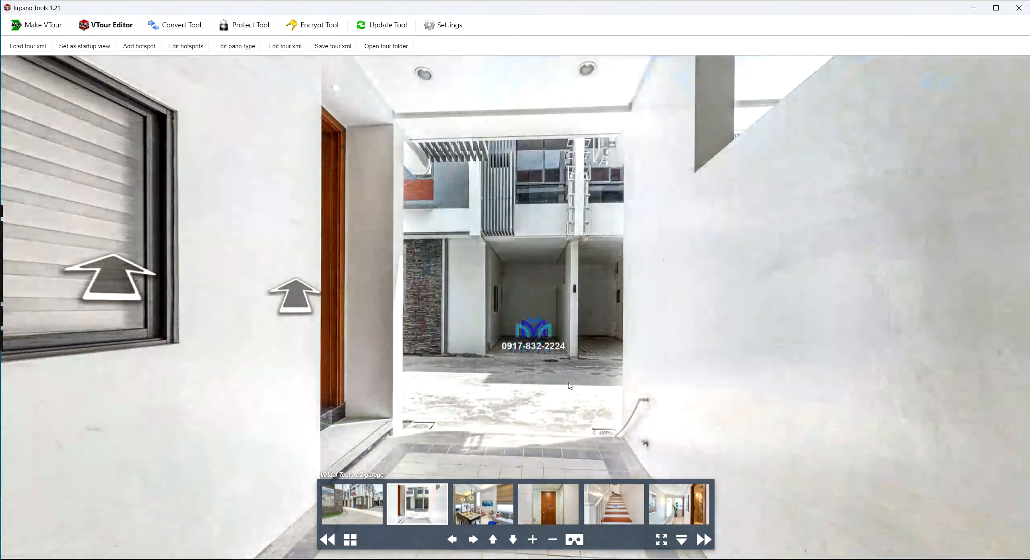
pyautogui.click(343, 49)
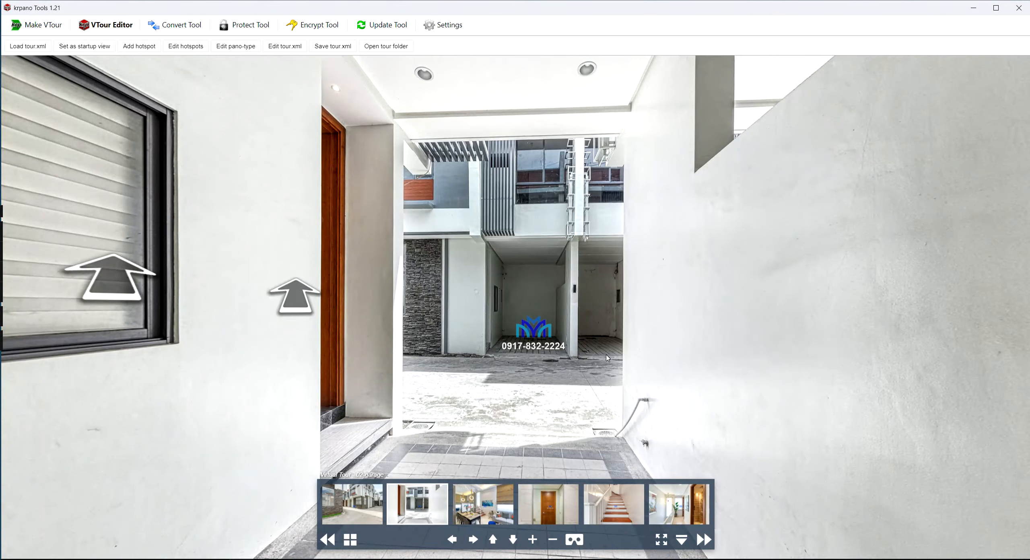
# Look around the 02-garage scene, and switch to 01-facade with the view turned toward the corner house.
pyautogui.moveTo(607, 357); pyautogui.dragTo(648, 338)
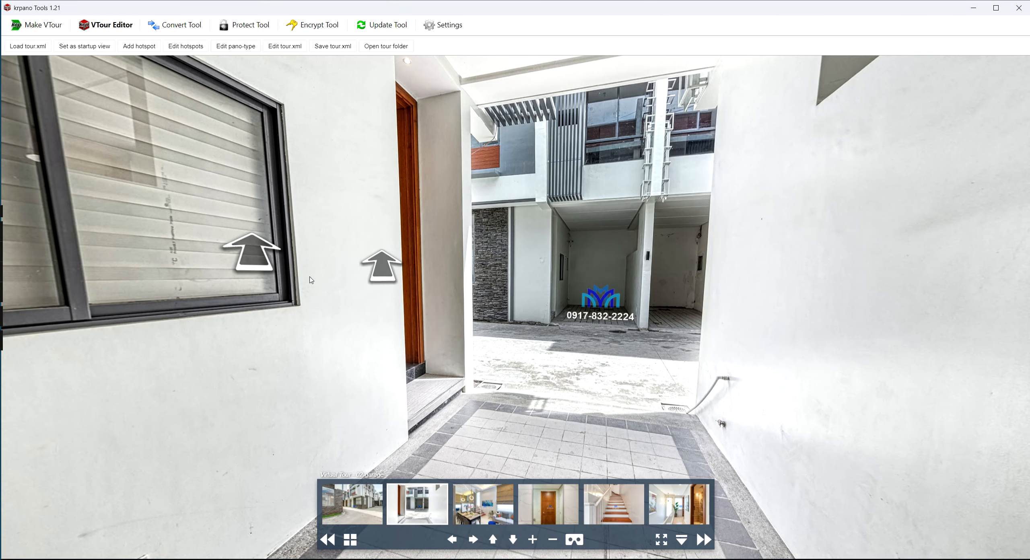
pyautogui.moveTo(657, 352); pyautogui.dragTo(701, 314)
pyautogui.click(351, 508)
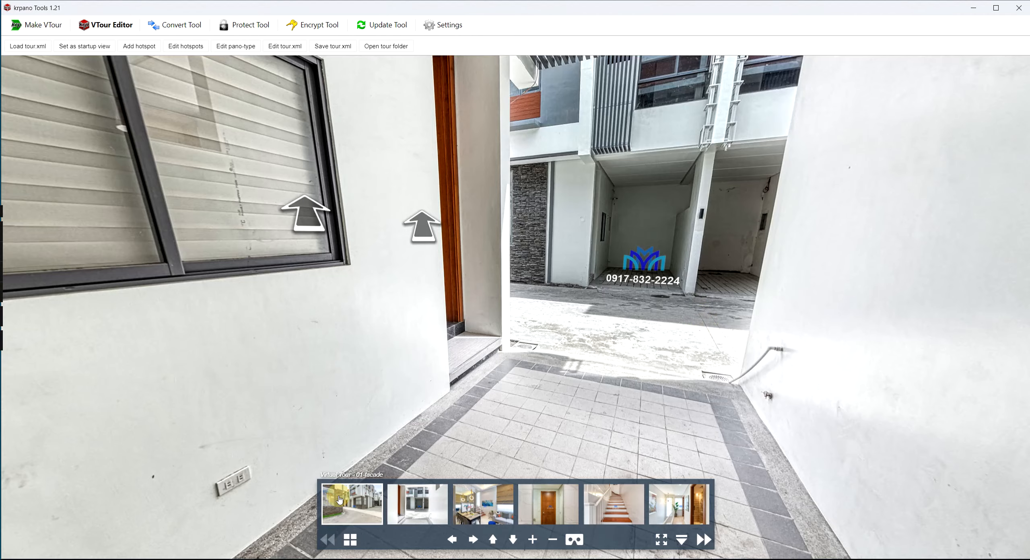
pyautogui.moveTo(662, 375); pyautogui.dragTo(471, 346)
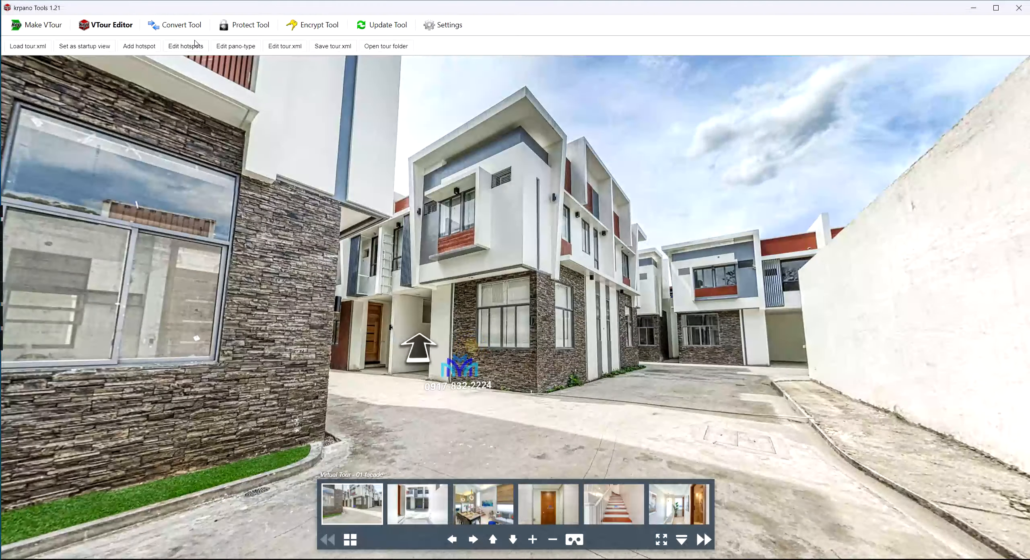
# Save the current view of 01-facade as its startup view, and set the 02-garage startup view toward the window and entrance door.
pyautogui.click(95, 47)
pyautogui.click(429, 508)
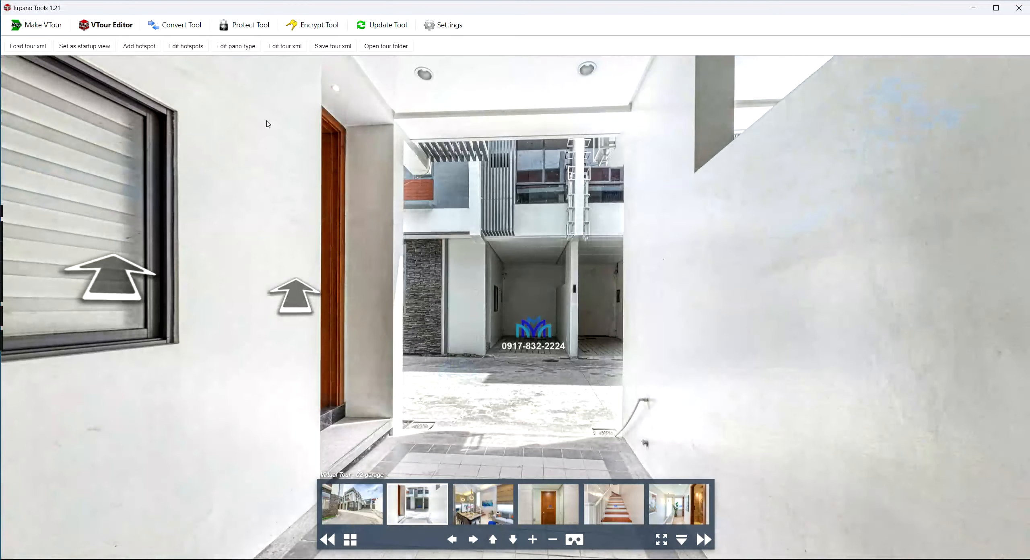
pyautogui.moveTo(413, 135); pyautogui.dragTo(809, 206)
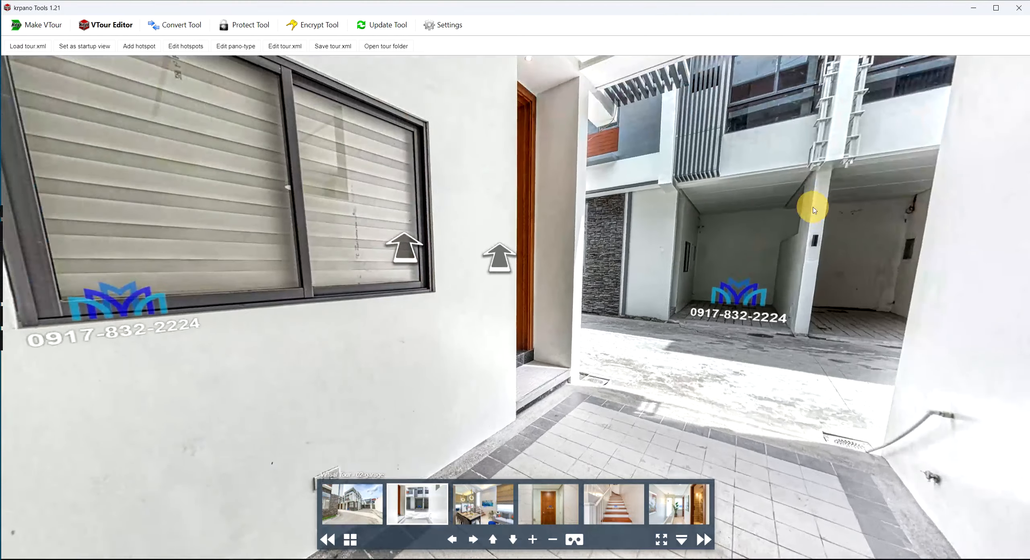
pyautogui.click(85, 46)
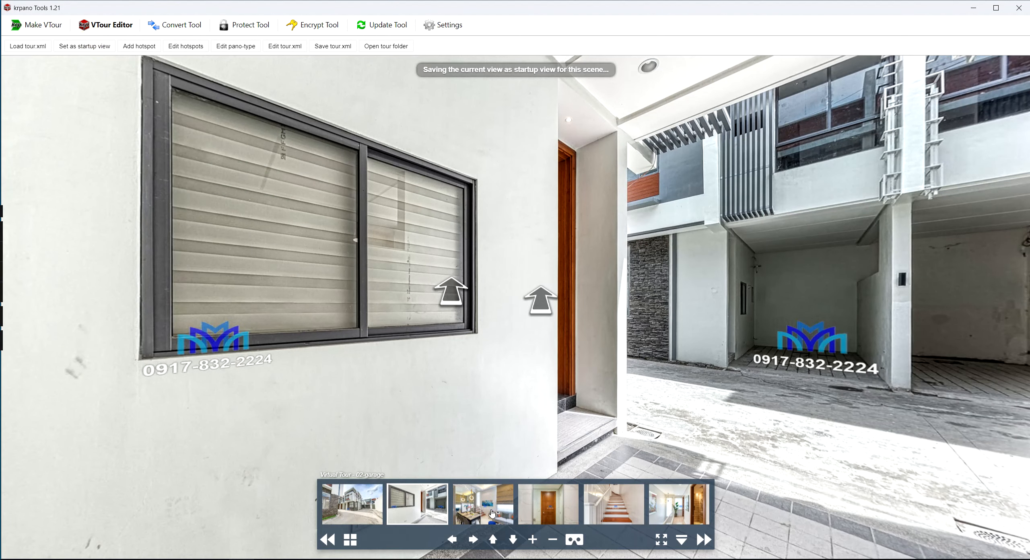
# Set startup views for 03-living-dining-kitchen and for 04-powder-room, the latter looking down at the toilet and washbasin.
pyautogui.click(483, 504)
pyautogui.moveTo(746, 206); pyautogui.dragTo(389, 165)
pyautogui.click(84, 46)
pyautogui.click(538, 499)
pyautogui.moveTo(644, 361); pyautogui.dragTo(378, 231)
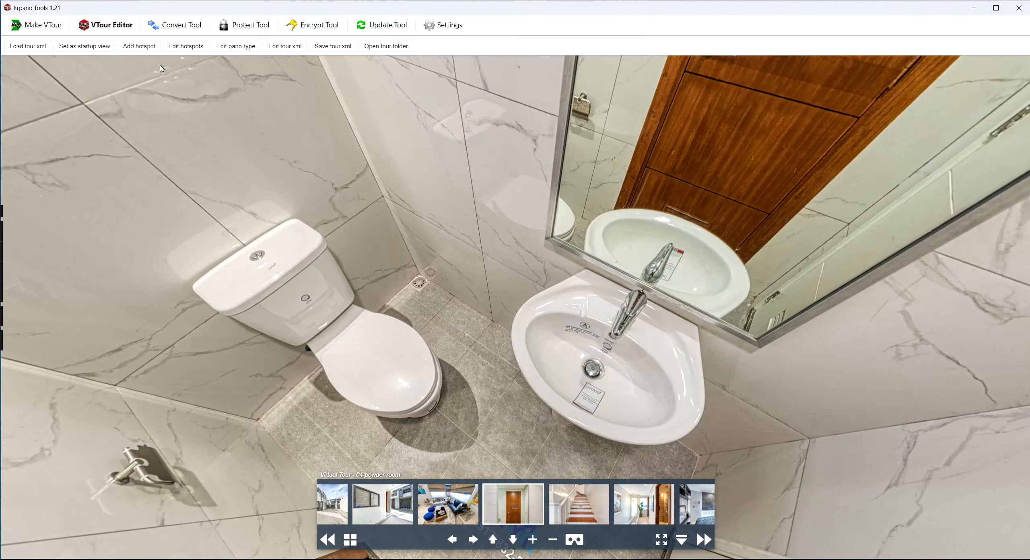
pyautogui.click(82, 48)
pyautogui.moveTo(615, 209); pyautogui.dragTo(398, 225)
# Set startup views for 05-stairs toward the staircase and railing, and for 06-2f-hallway looking down over the stair railing.
pyautogui.click(570, 506)
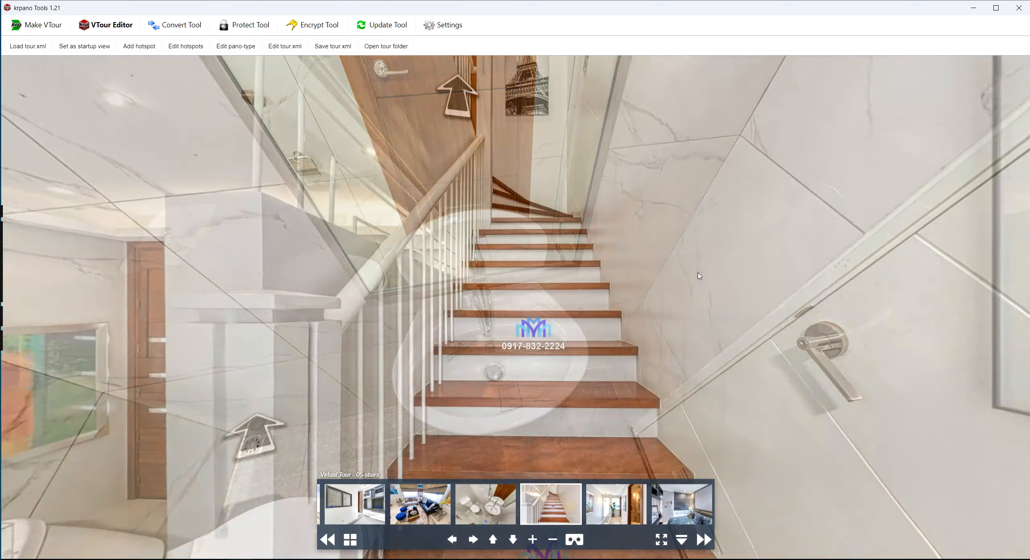
pyautogui.moveTo(699, 242)
pyautogui.mouseDown()
pyautogui.moveTo(701, 222)
pyautogui.moveTo(736, 216)
pyautogui.moveTo(708, 237)
pyautogui.mouseUp()
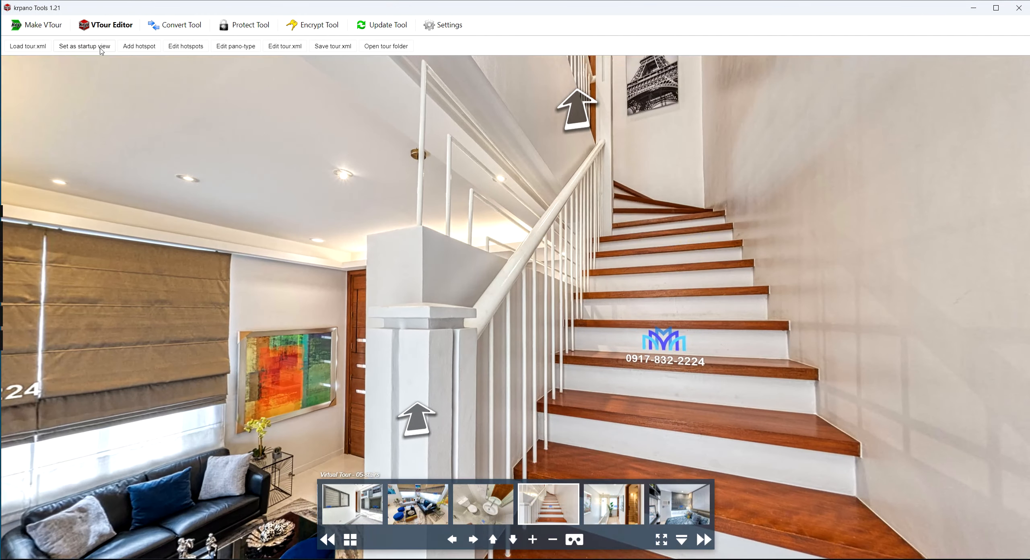
pyautogui.click(102, 49)
pyautogui.click(604, 506)
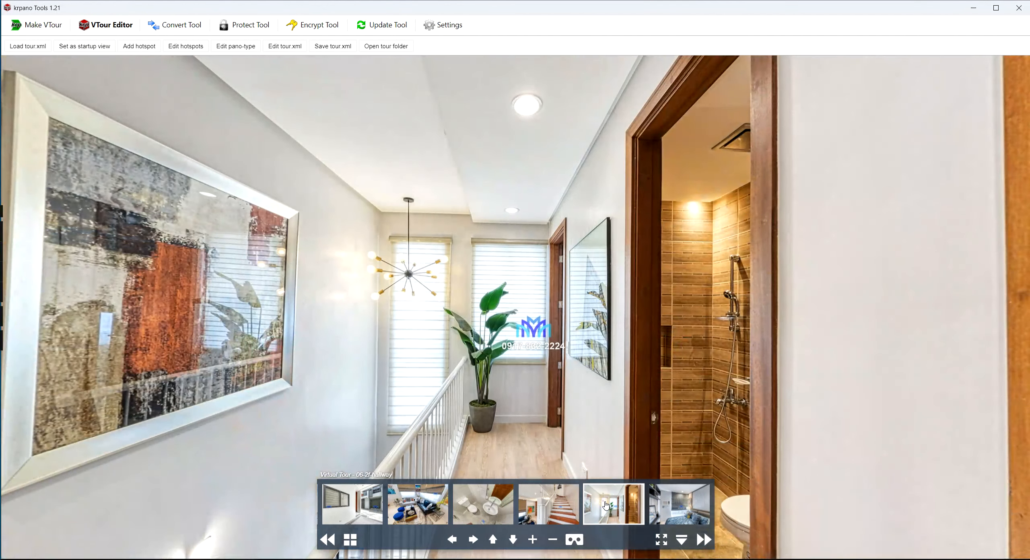
pyautogui.moveTo(643, 225); pyautogui.dragTo(753, 337)
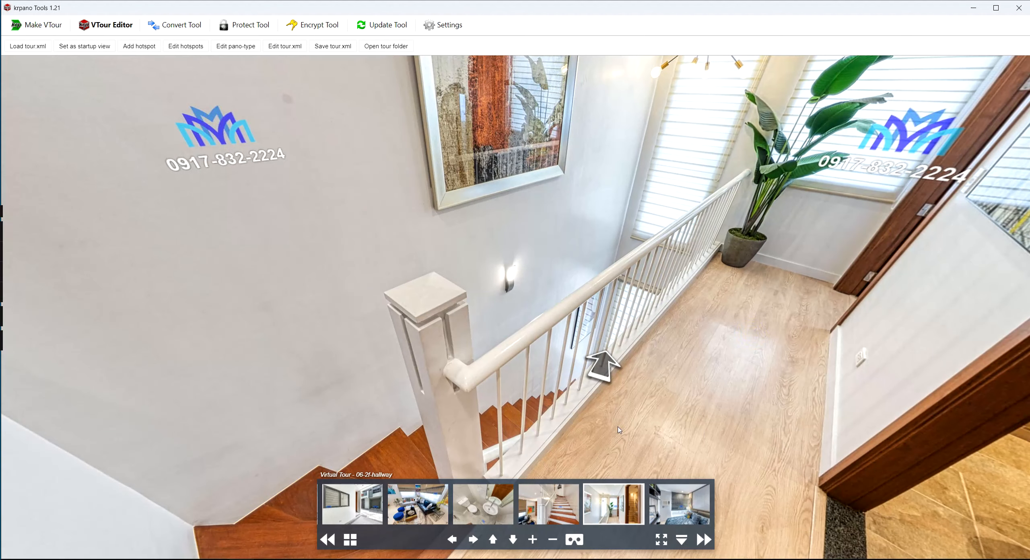
pyautogui.click(82, 46)
# Set the 07-master-bedroom startup view looking down at the bed, and save the tour's XML file.
pyautogui.click(668, 505)
pyautogui.moveTo(756, 346); pyautogui.dragTo(690, 102)
pyautogui.click(93, 47)
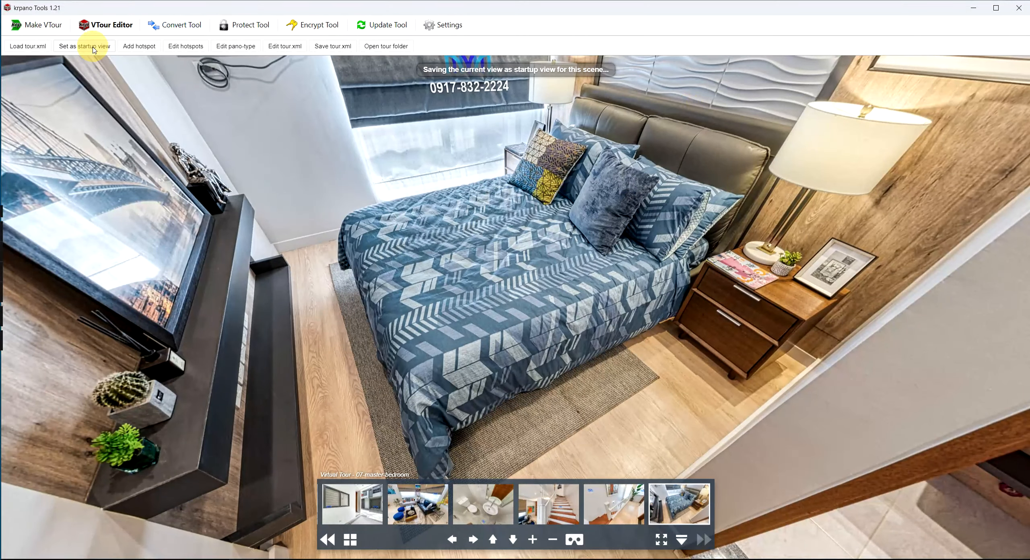
pyautogui.click(327, 46)
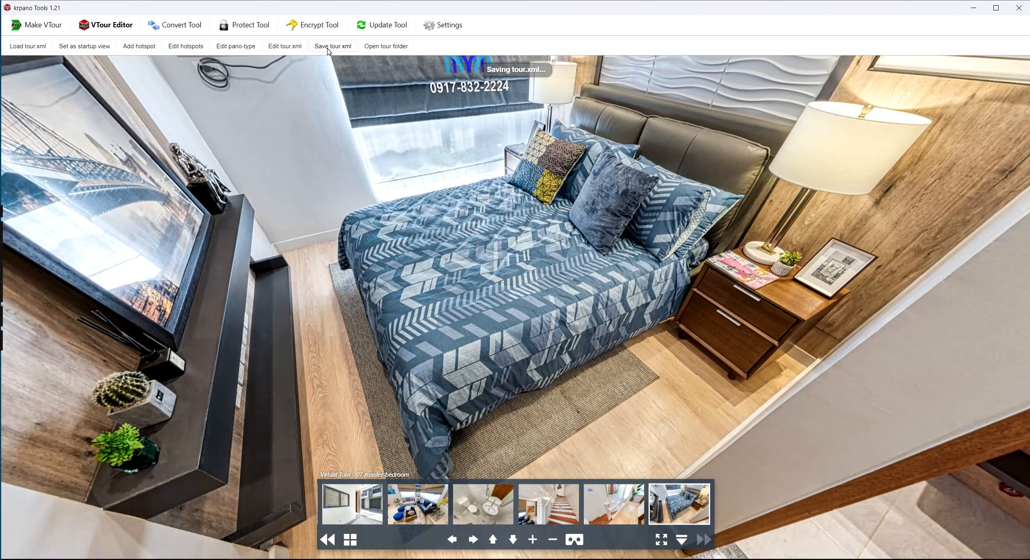
# Switch to Sublime Text, narrow its window, and bring up the vtour folder in File Explorer with tour.xml selected.
pyautogui.hotkey('alt', 'Tab')
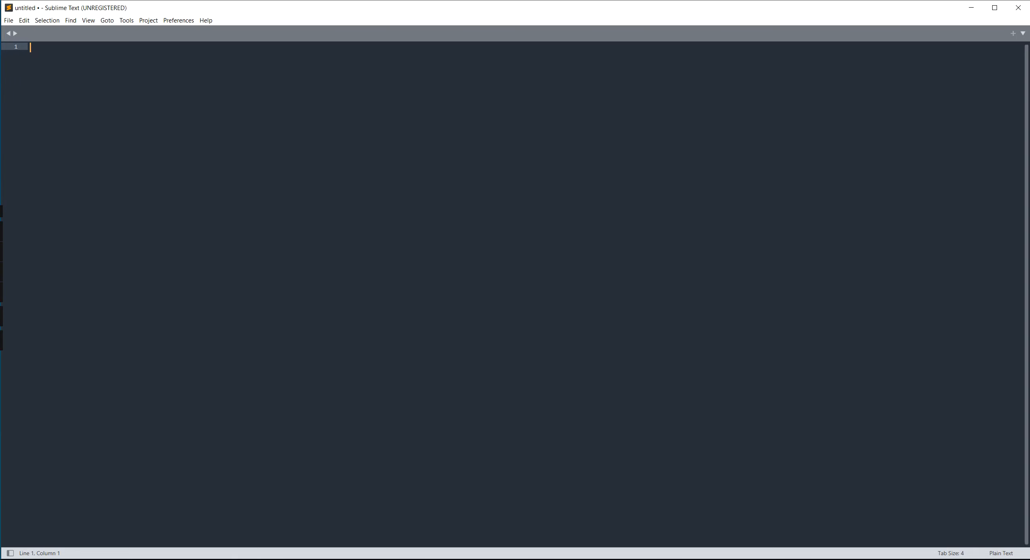
pyautogui.moveTo(235, 52); pyautogui.dragTo(421, 57)
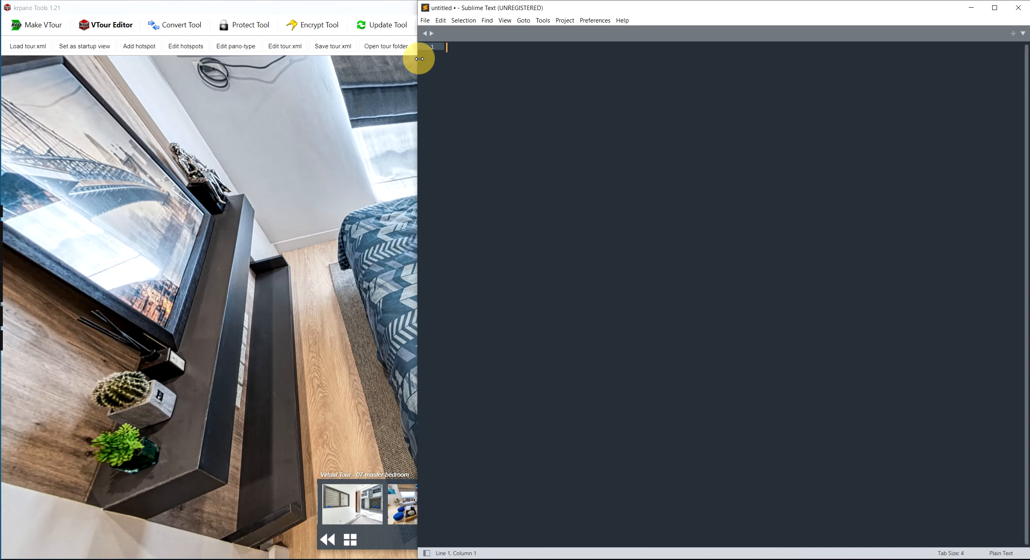
pyautogui.click(1018, 7)
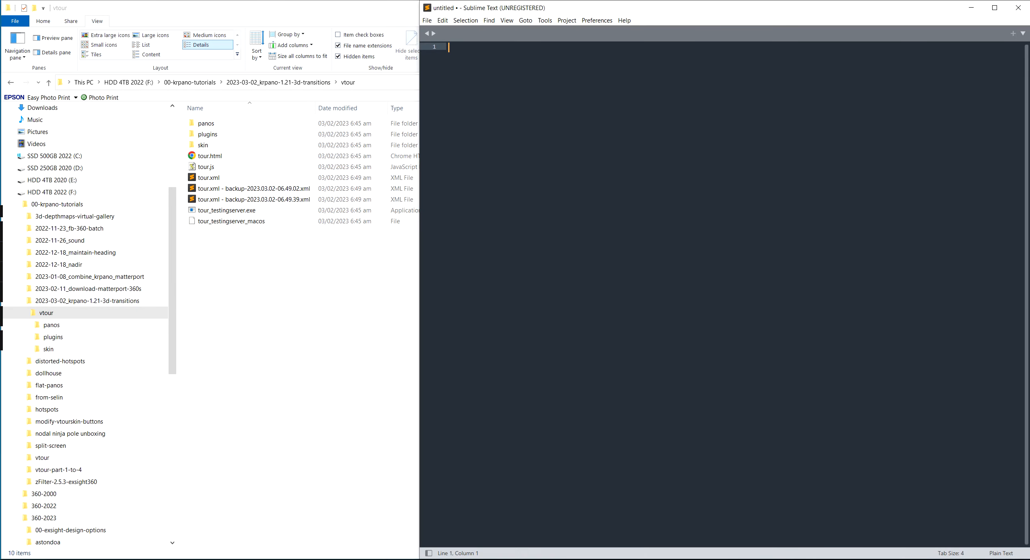
pyautogui.click(268, 189)
pyautogui.click(114, 559)
pyautogui.click(212, 180)
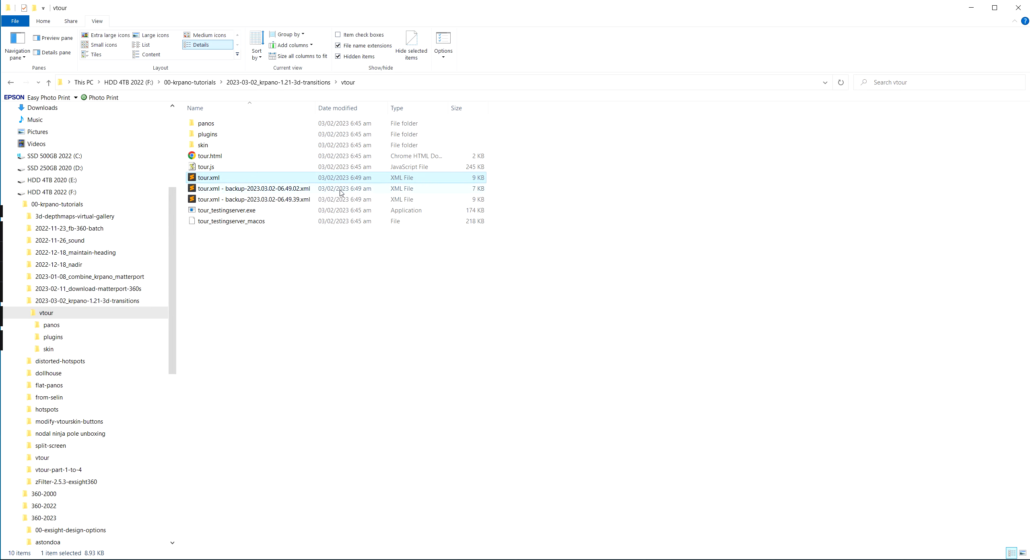
# Add the vtour folder to Sublime Text, maximize its window, and open tour.xml.
pyautogui.hotkey('alt', 'Tab')
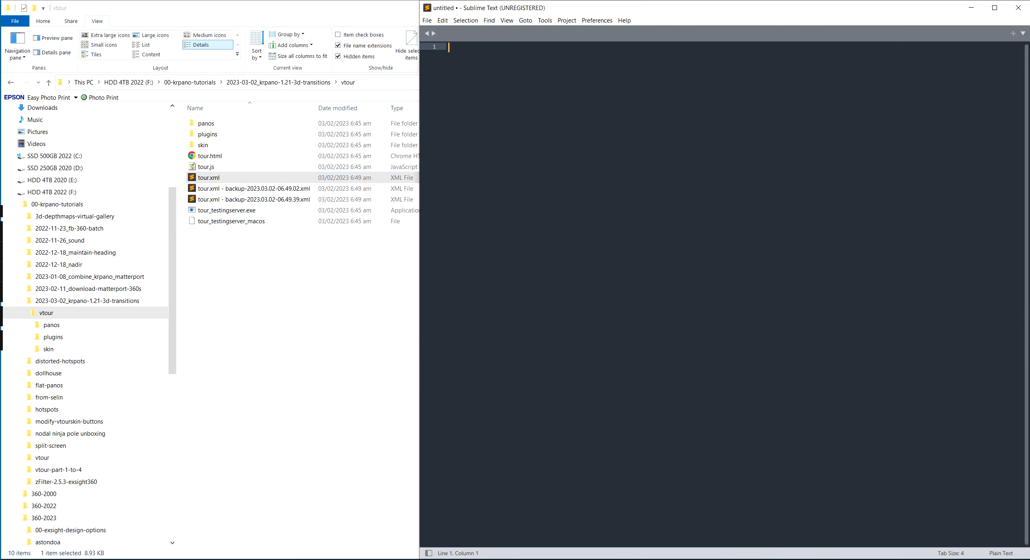
pyautogui.moveTo(60, 314); pyautogui.dragTo(513, 263)
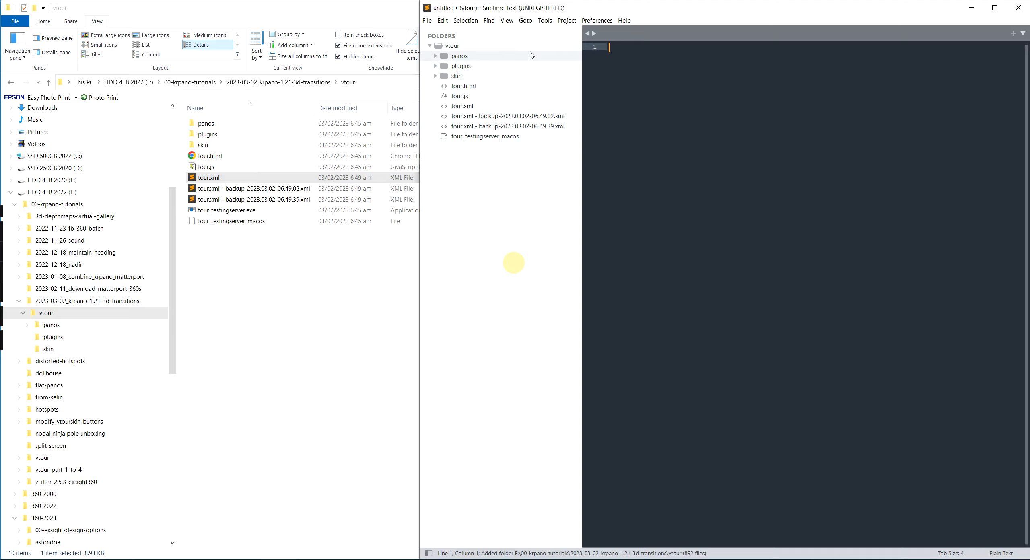
pyautogui.doubleClick(650, 12)
pyautogui.click(52, 111)
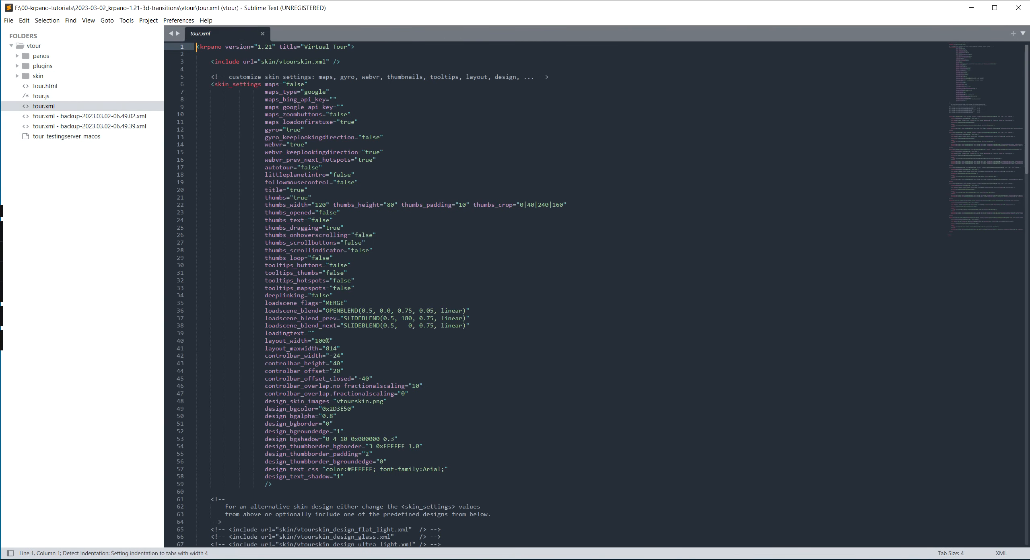
# Examine the skin settings and the view and hotspot entries of each scene in tour.xml, including the use3dtransition attributes.
pyautogui.scroll(-13, 596, 293)
pyautogui.scroll(-8, 595, 293)
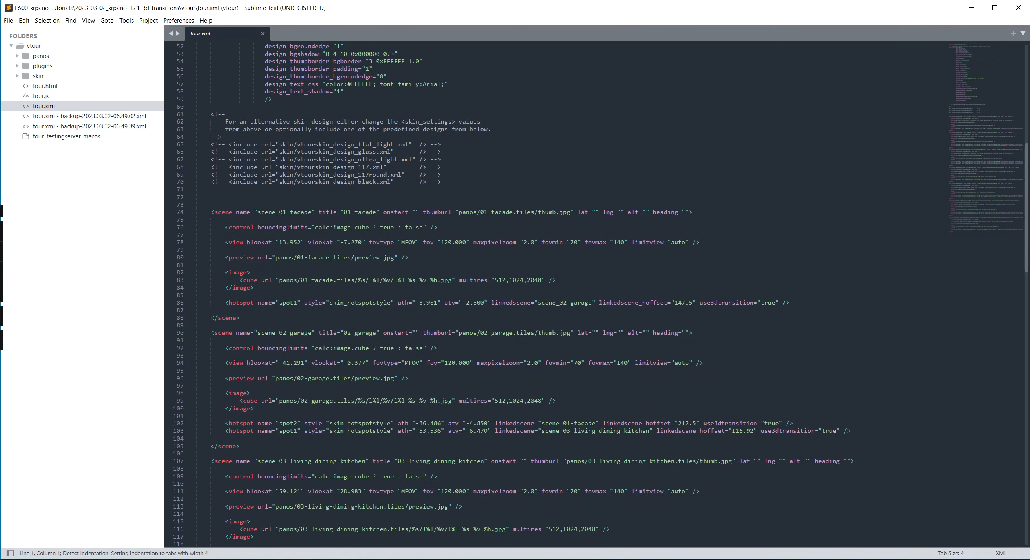
pyautogui.click(374, 212)
pyautogui.scroll(-5, 375, 212)
pyautogui.click(459, 227)
pyautogui.scroll(-3, 459, 227)
pyautogui.moveTo(871, 157); pyautogui.dragTo(172, 151)
pyautogui.scroll(-6, 172, 151)
pyautogui.click(654, 265)
pyautogui.scroll(-15, 654, 264)
pyautogui.scroll(12, 654, 264)
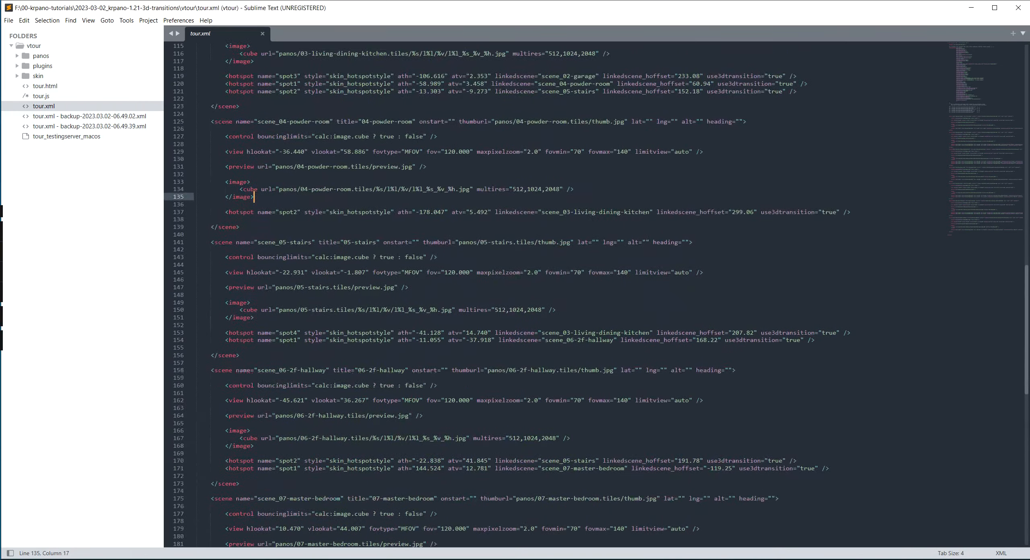
pyautogui.scroll(20, 596, 299)
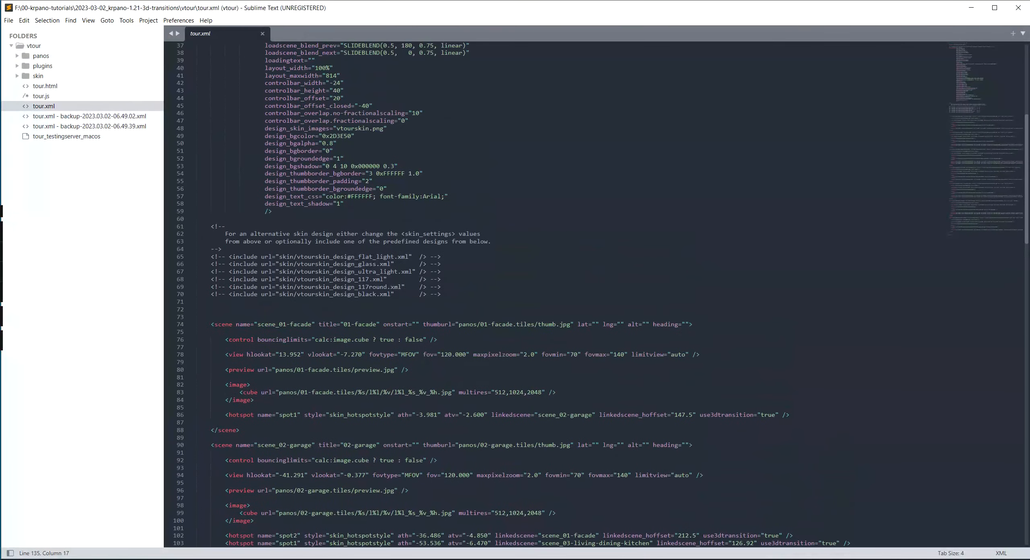
pyautogui.scroll(12, 596, 298)
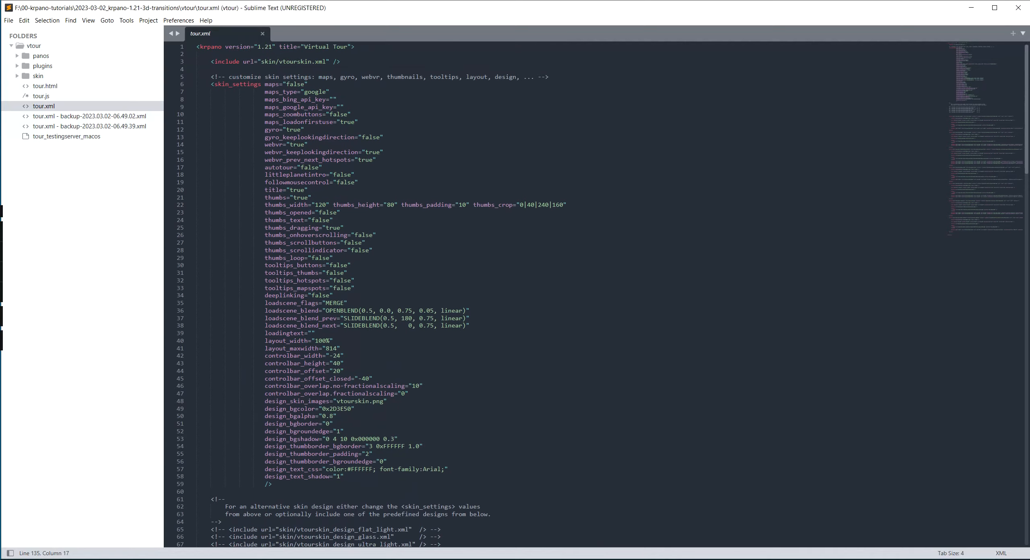
pyautogui.scroll(-8, 596, 298)
pyautogui.scroll(-4, 596, 298)
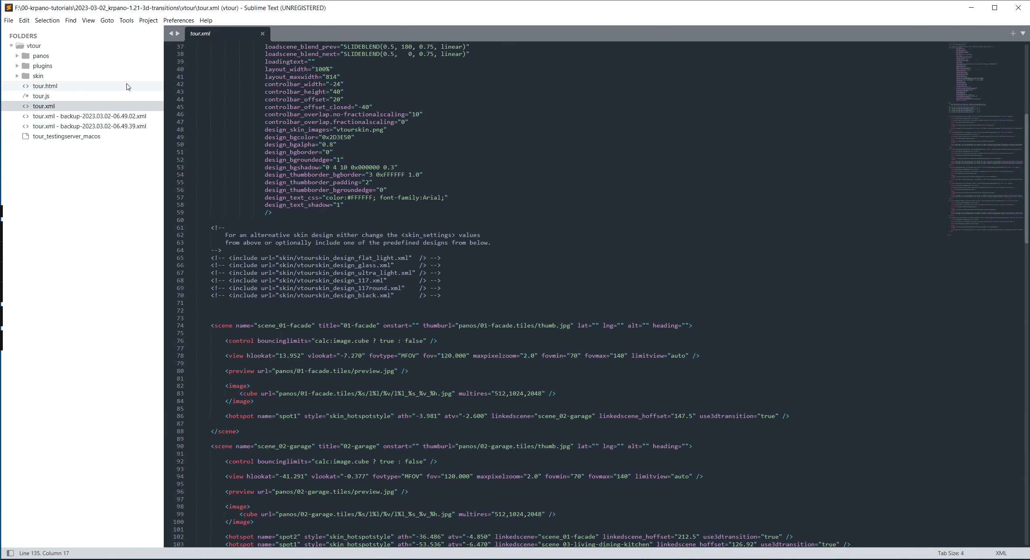
# Launch tour_testingserver.exe from the vtour folder to run the tour in the browser, and allow it through the Windows firewall.
pyautogui.click(970, 8)
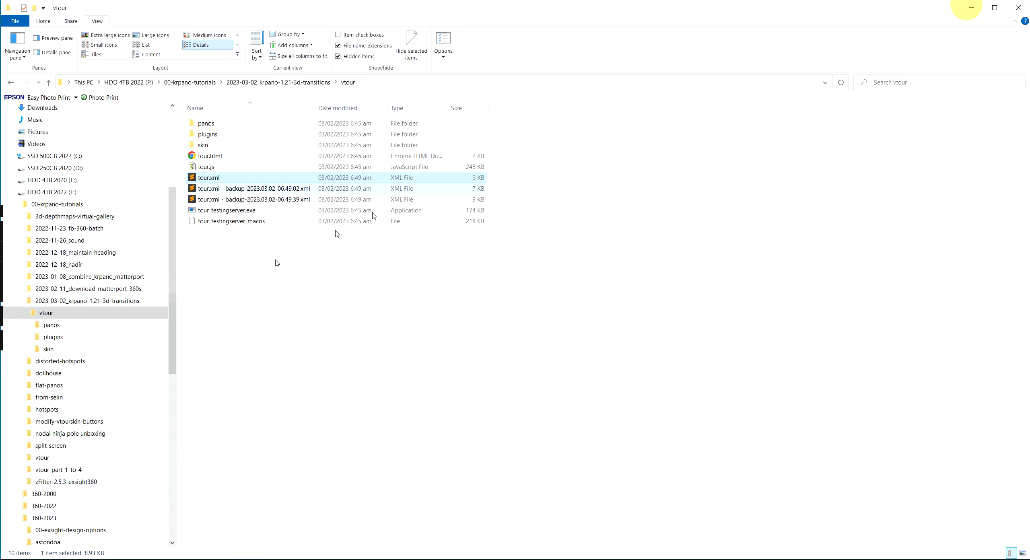
pyautogui.doubleClick(223, 211)
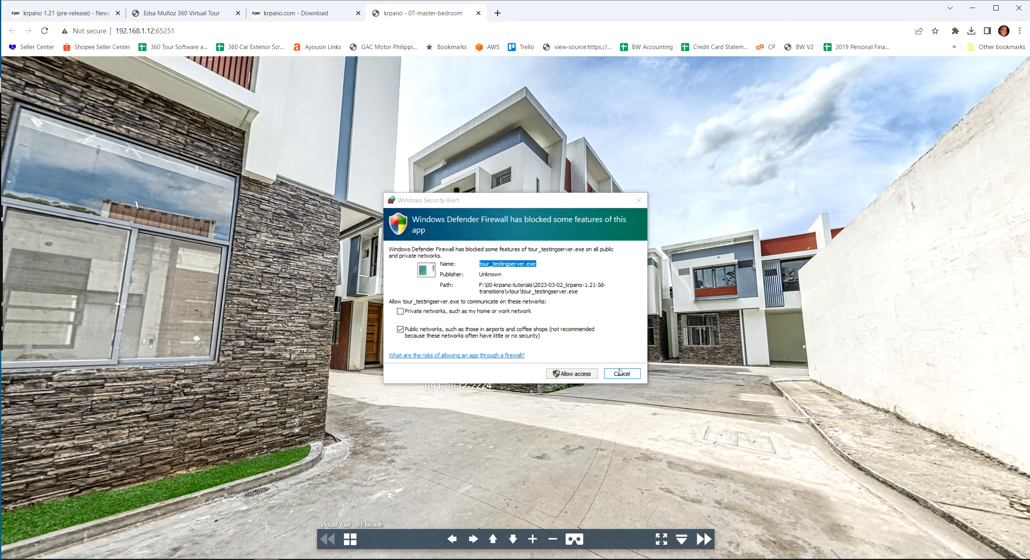
pyautogui.click(588, 375)
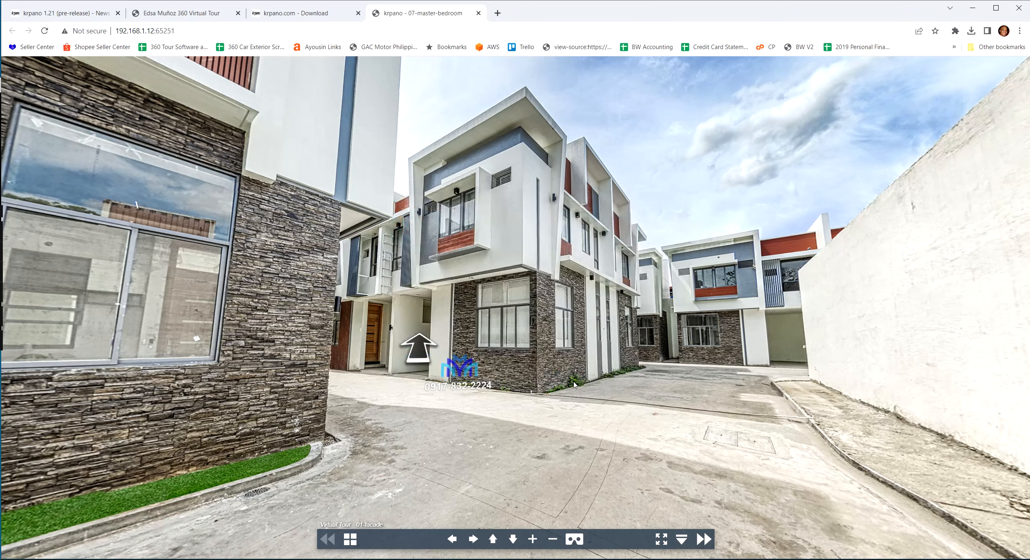
# Test the hotspots in the browser from 01-facade through 02-garage into 03-living-dining-kitchen, looking around the scenes.
pyautogui.moveTo(545, 392); pyautogui.dragTo(602, 319)
pyautogui.click(483, 276)
pyautogui.moveTo(501, 287); pyautogui.dragTo(524, 296)
pyautogui.click(412, 247)
pyautogui.click(283, 258)
pyautogui.moveTo(425, 284); pyautogui.dragTo(169, 287)
pyautogui.moveTo(513, 301); pyautogui.dragTo(612, 377)
pyautogui.click(520, 313)
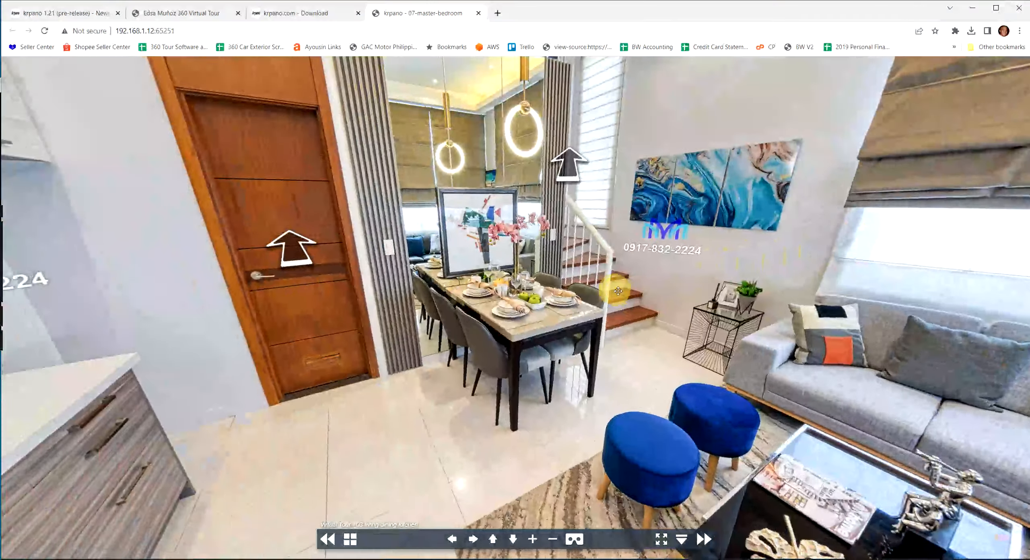
# Test the hotspots between 03-living-dining-kitchen and 05-stairs in both directions, and continue up to 06-2f-hallway.
pyautogui.click(579, 172)
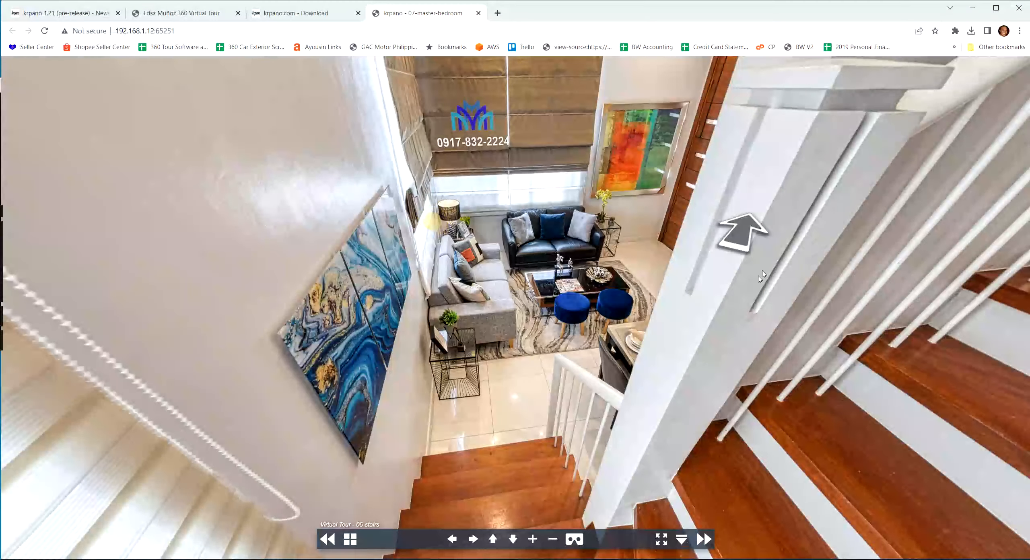
pyautogui.click(729, 232)
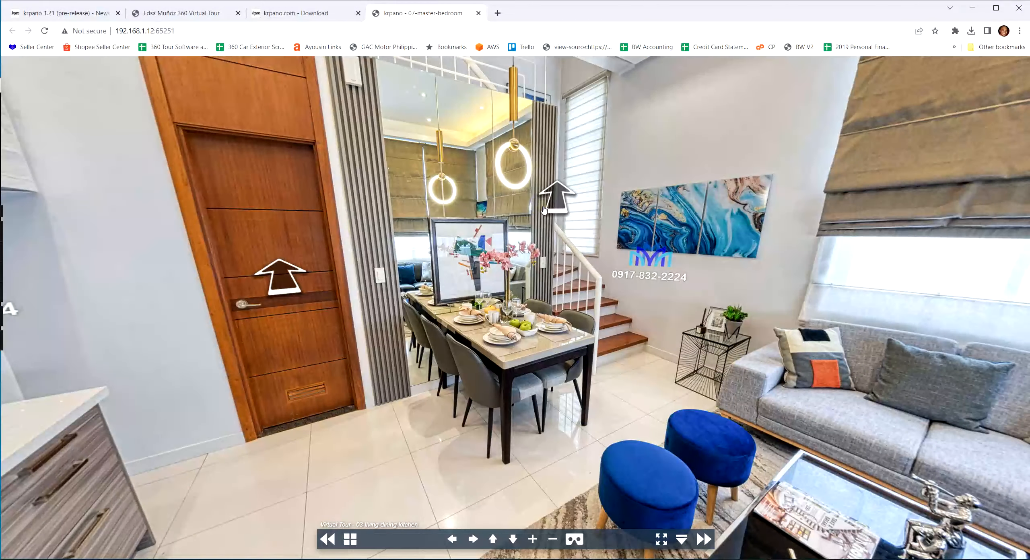
pyautogui.click(552, 198)
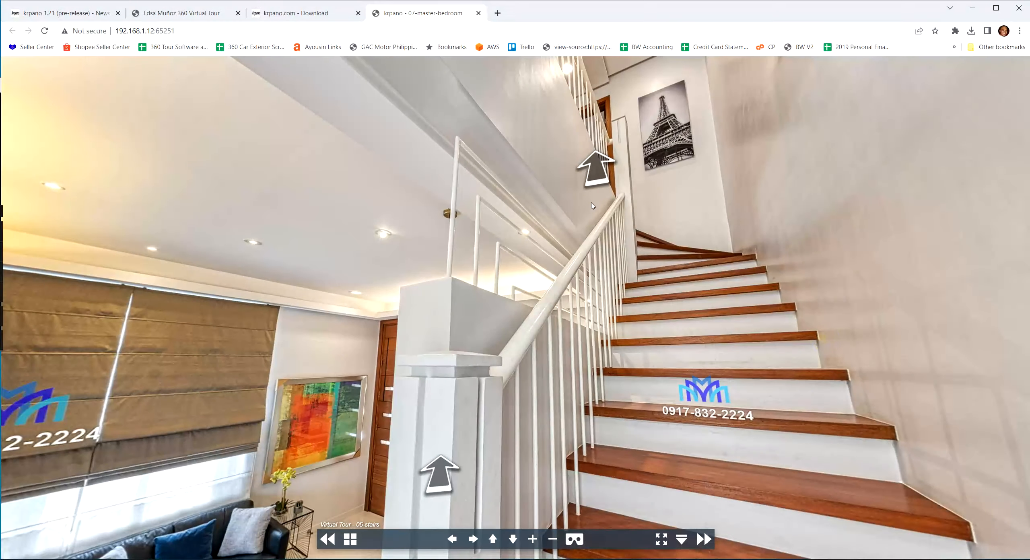
pyautogui.click(599, 171)
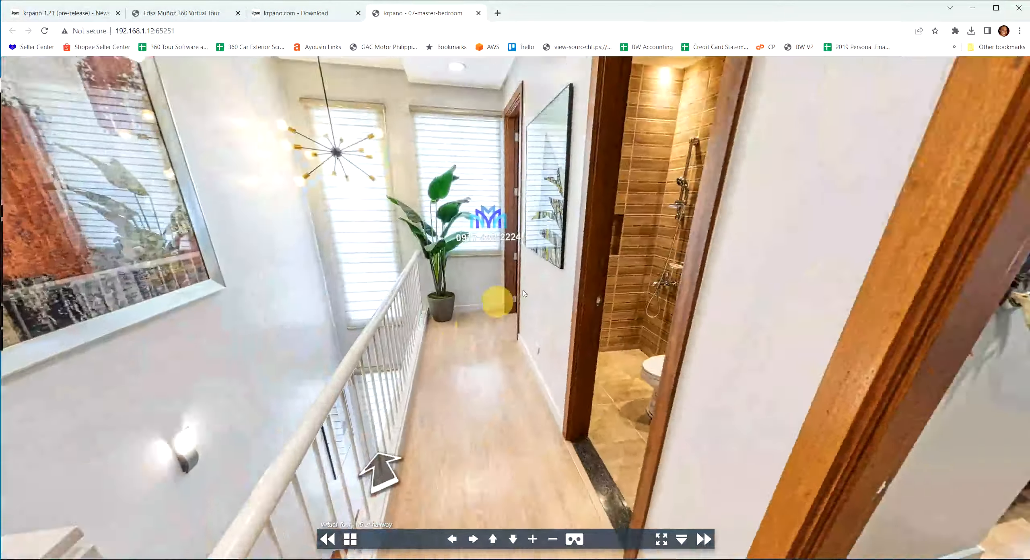
# Switch to Sublime Text and open vtourskin.xml from the tour's skin folder.
pyautogui.hotkey('alt', 'Tab')
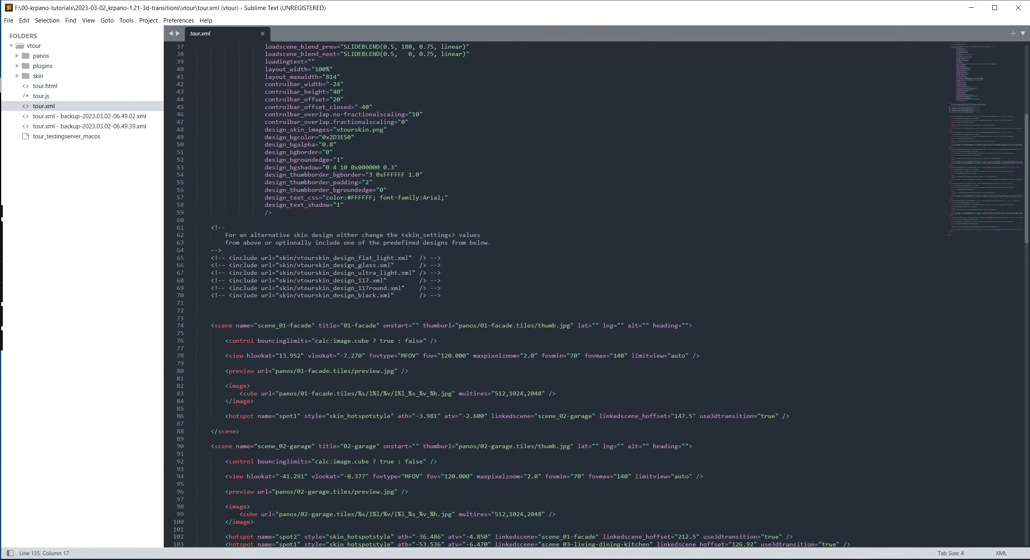
pyautogui.scroll(-3, 563, 294)
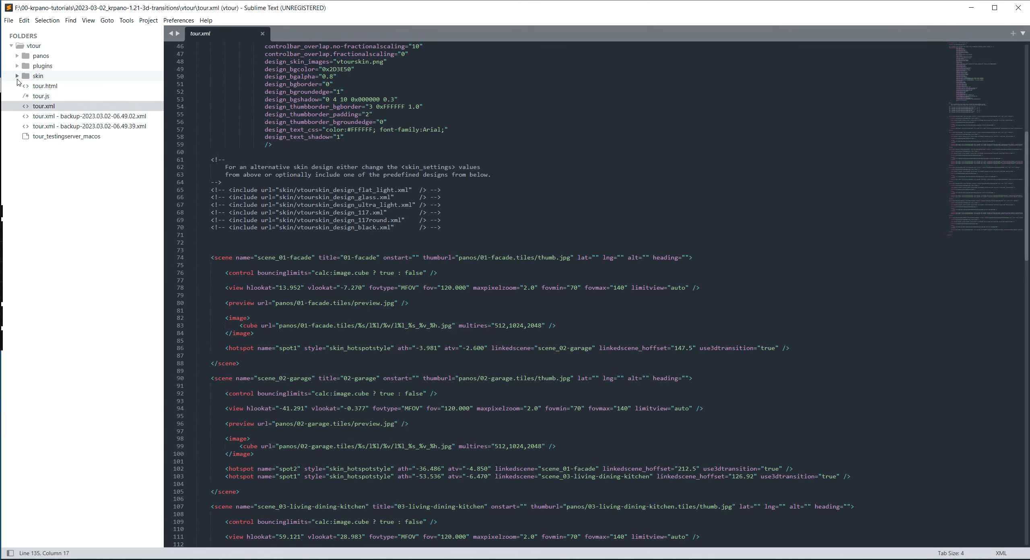
pyautogui.click(17, 76)
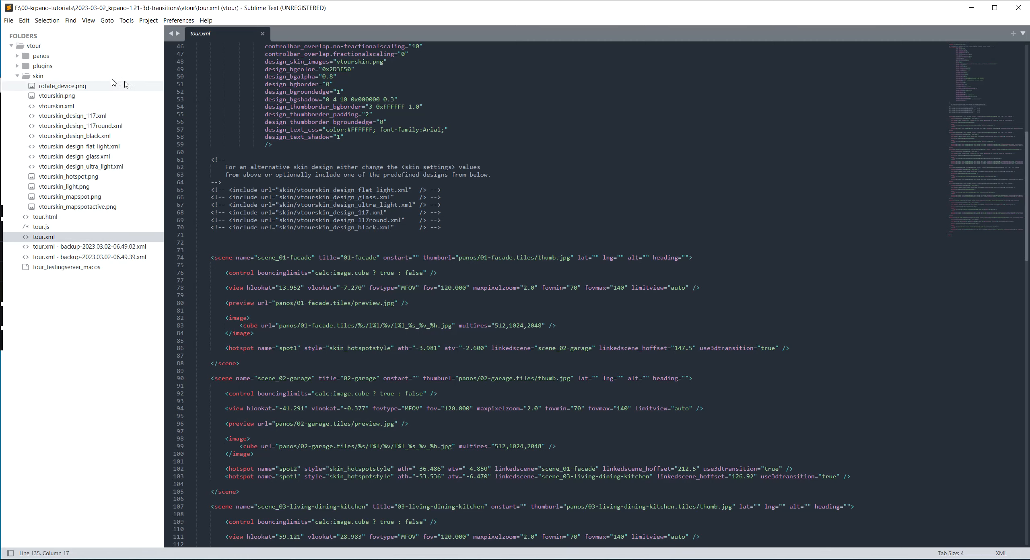
pyautogui.click(56, 105)
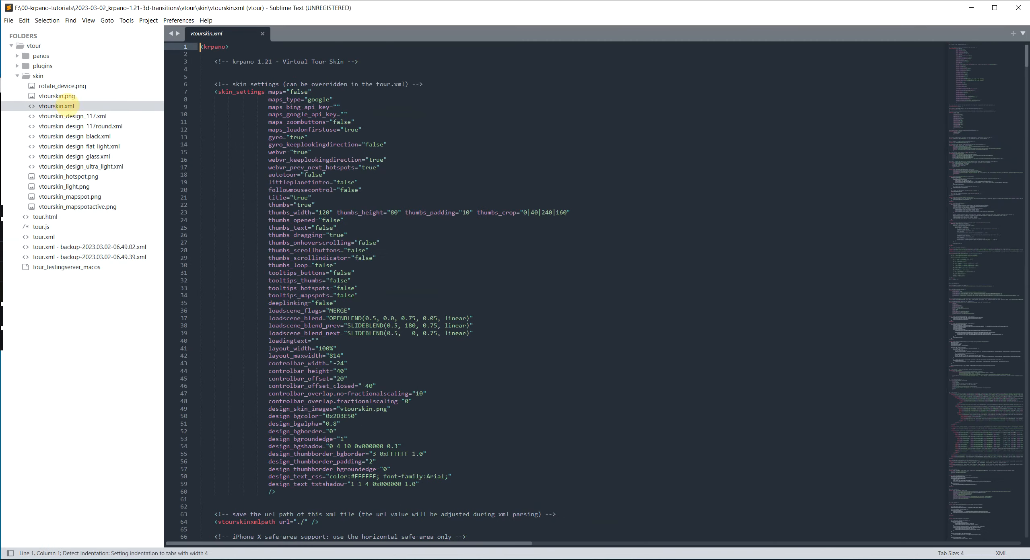
# Search vtourskin.xml for "3d" and go through the matches to the skin_scene3dtransition action.
pyautogui.scroll(-9, 196, 53)
pyautogui.click(501, 198)
pyautogui.hotkey('ctrl', 'f')
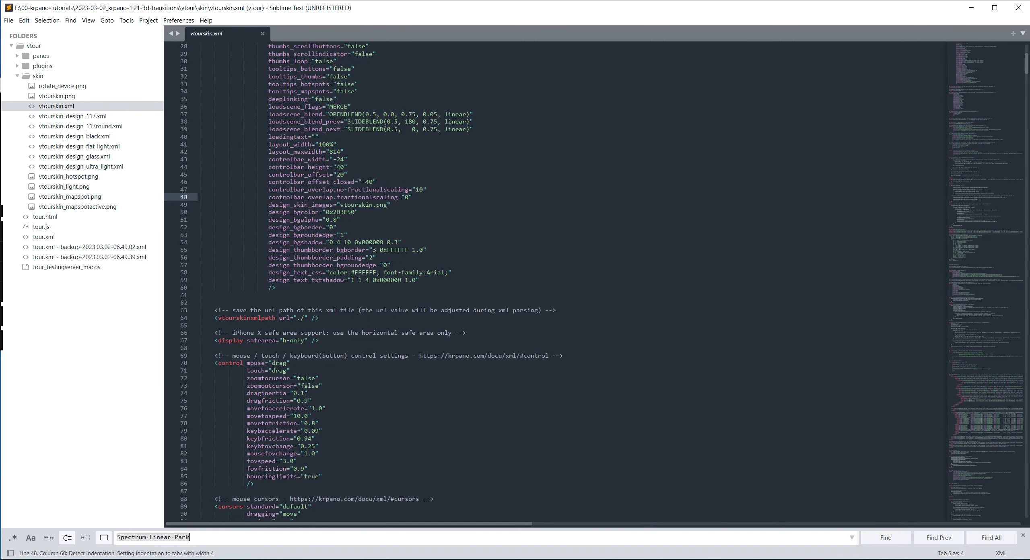
pyautogui.write('3d')
pyautogui.press('Return')
pyautogui.press('Return')
pyautogui.press('Return')
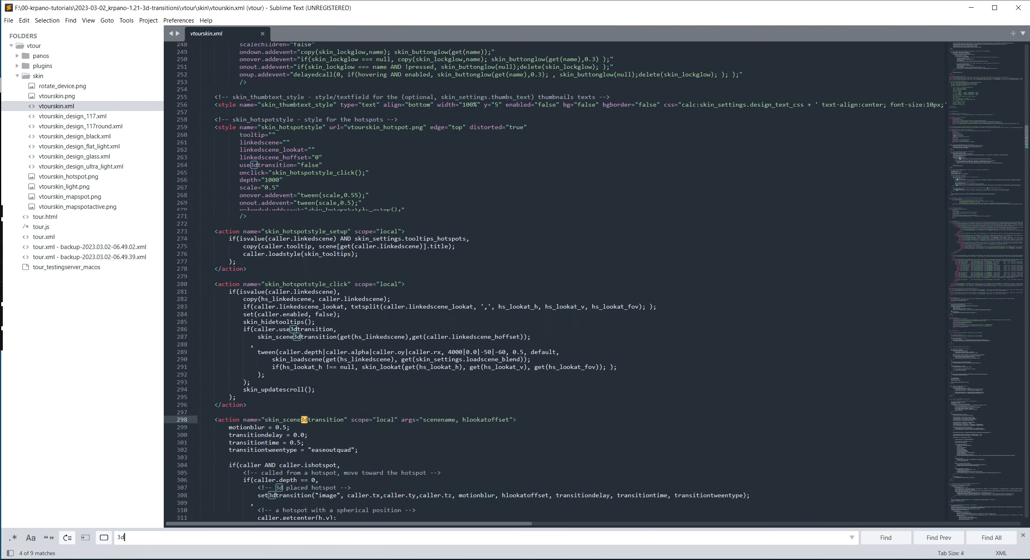
# Examine the skin_scene3dtransition action, including its motion blur and timing settings and its conditions on hotspot depth and vertical position.
pyautogui.click(494, 214)
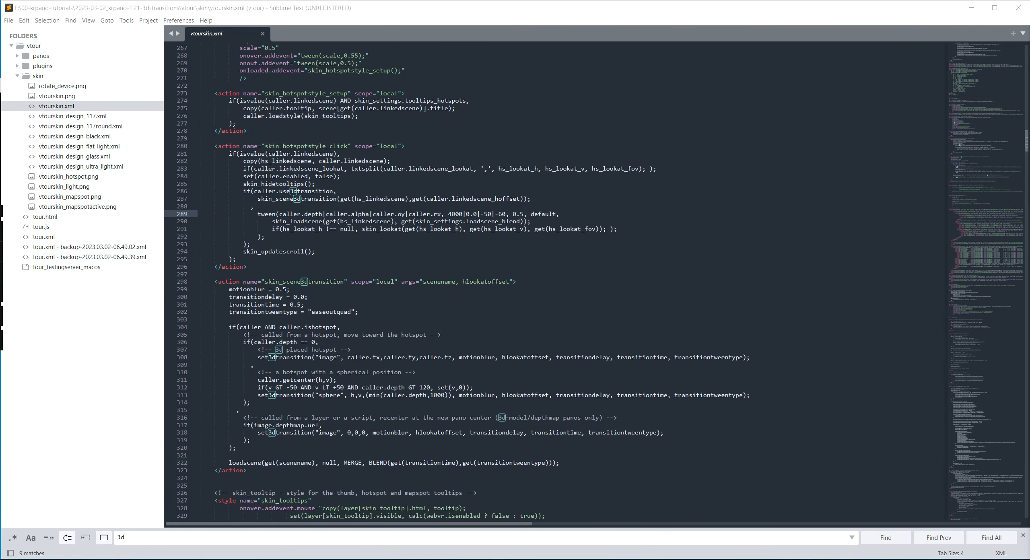
pyautogui.scroll(-4, 594, 281)
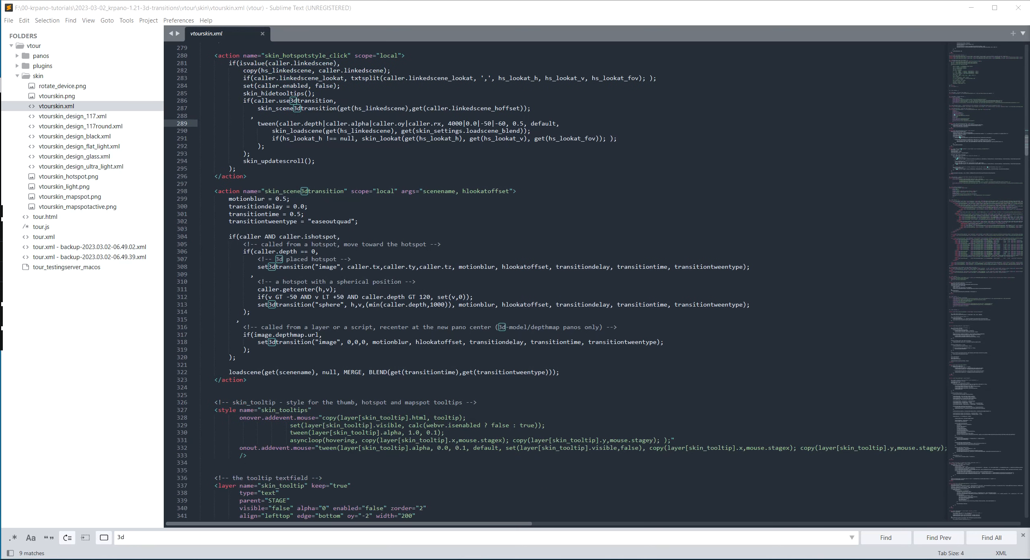
pyautogui.moveTo(191, 380); pyautogui.dragTo(177, 191)
pyautogui.click(389, 206)
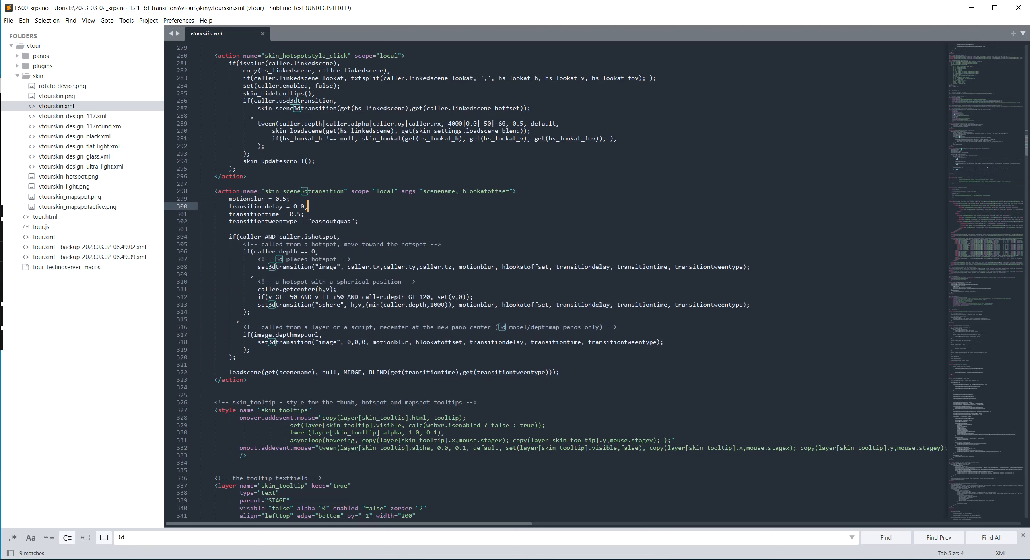
pyautogui.click(423, 249)
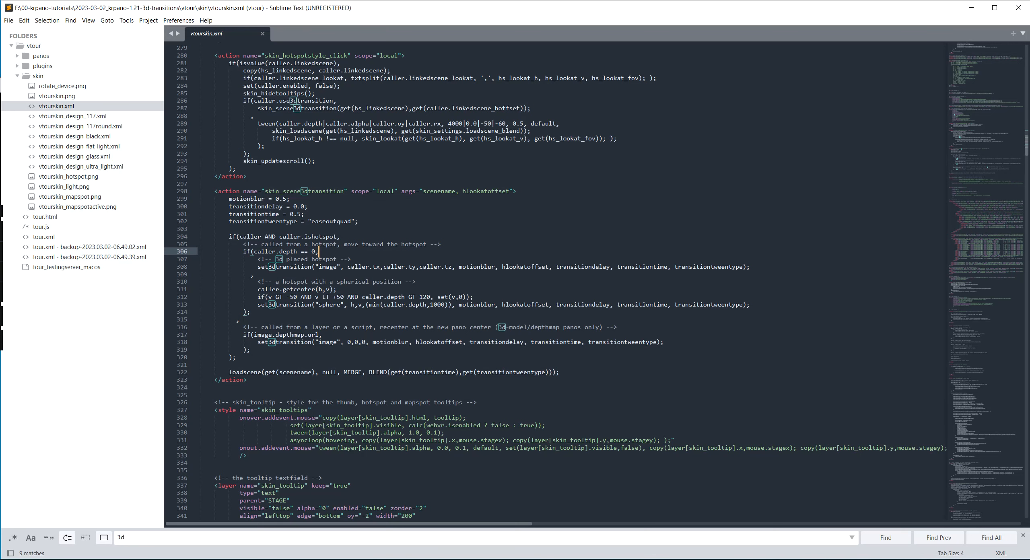
pyautogui.click(358, 297)
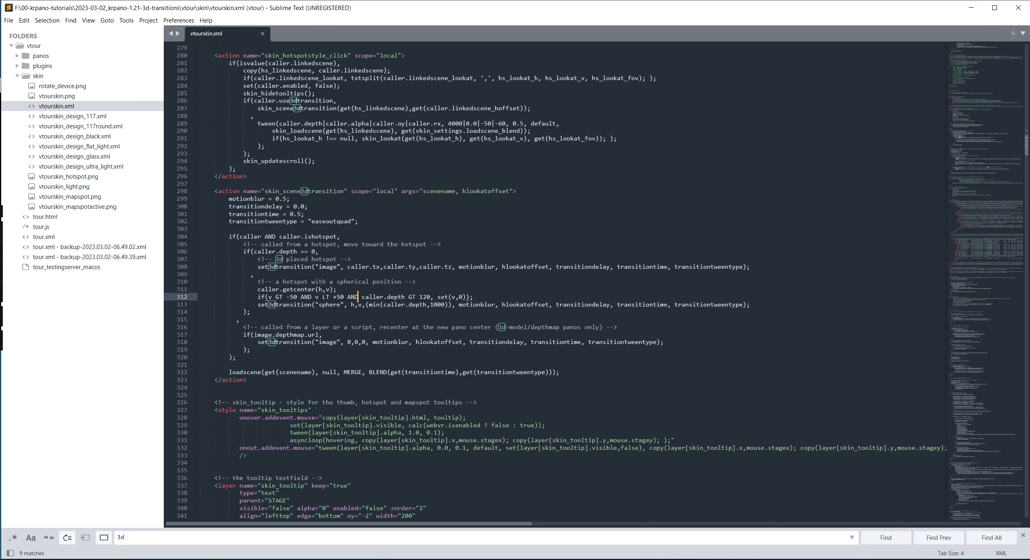
pyautogui.click(271, 296)
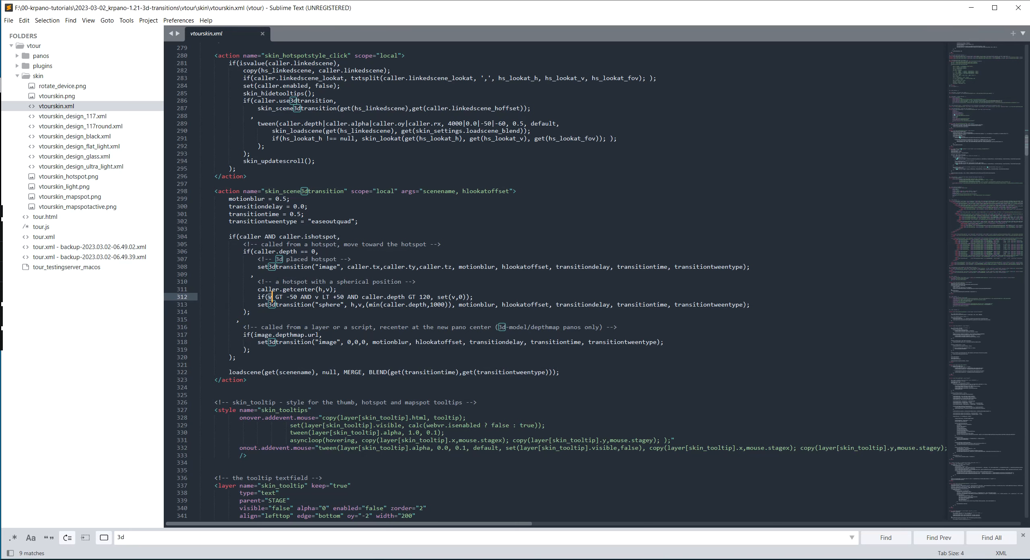
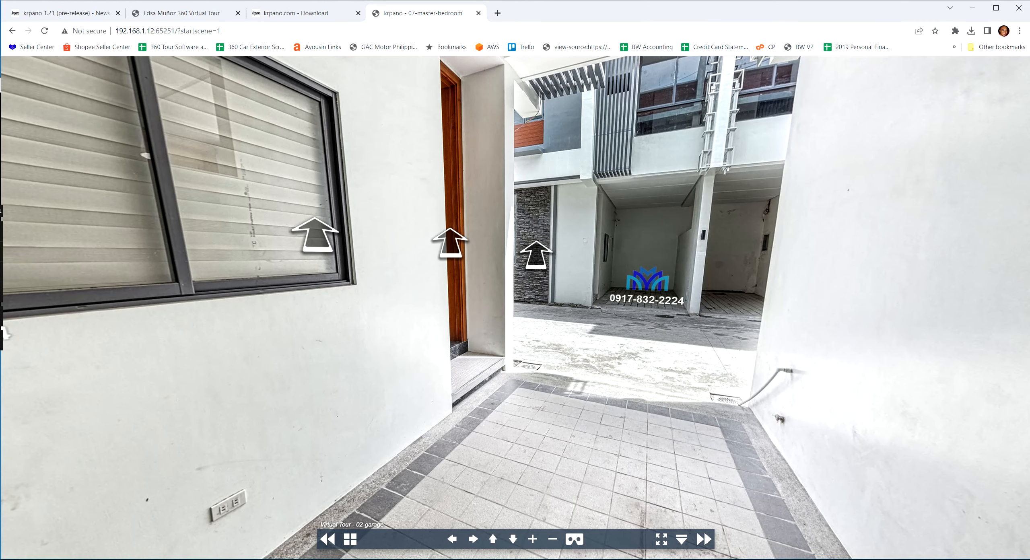
# Comment out hotspots spot4 and spot1 of scene_02-garage in tour.xml, remove the blank lines between them, and save the file.
pyautogui.hotkey('alt', 'Tab')
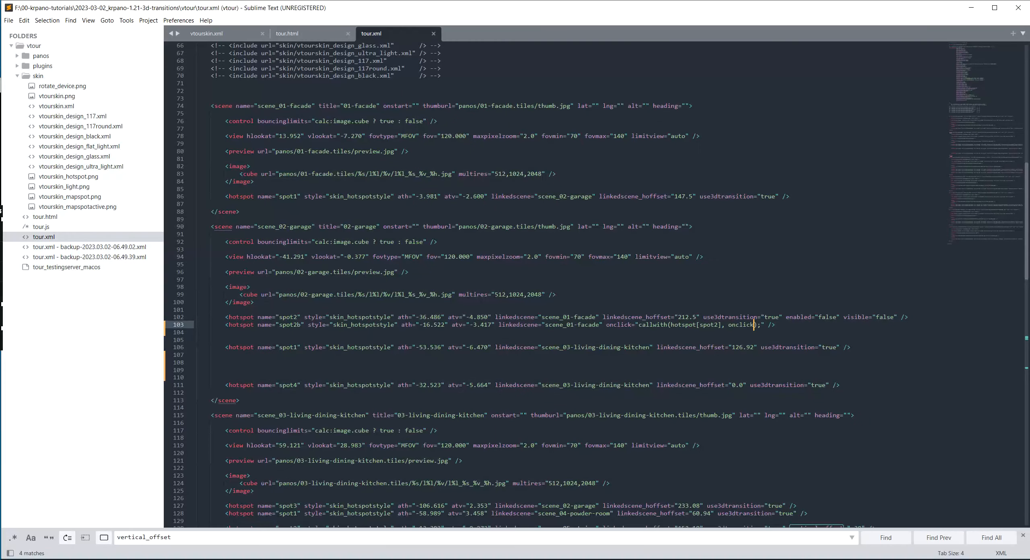
pyautogui.click(380, 380)
pyautogui.press('Down')
pyautogui.hotkey('ctrl', '/')
pyautogui.press('Up')
pyautogui.hotkey('shift', 'Up')
pyautogui.hotkey('shift', 'Up')
pyautogui.hotkey('shift', 'Up')
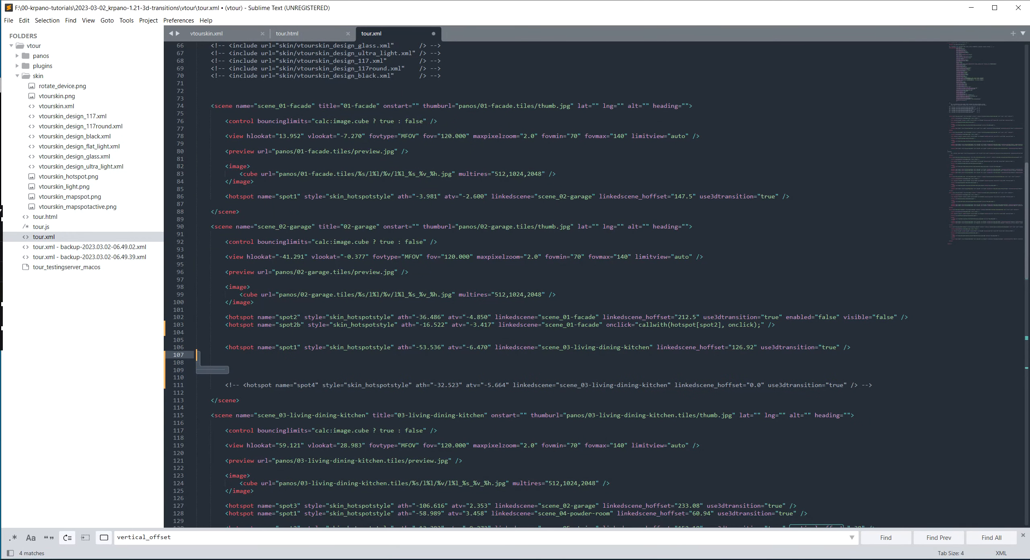
pyautogui.press('BackSpace')
pyautogui.press('BackSpace')
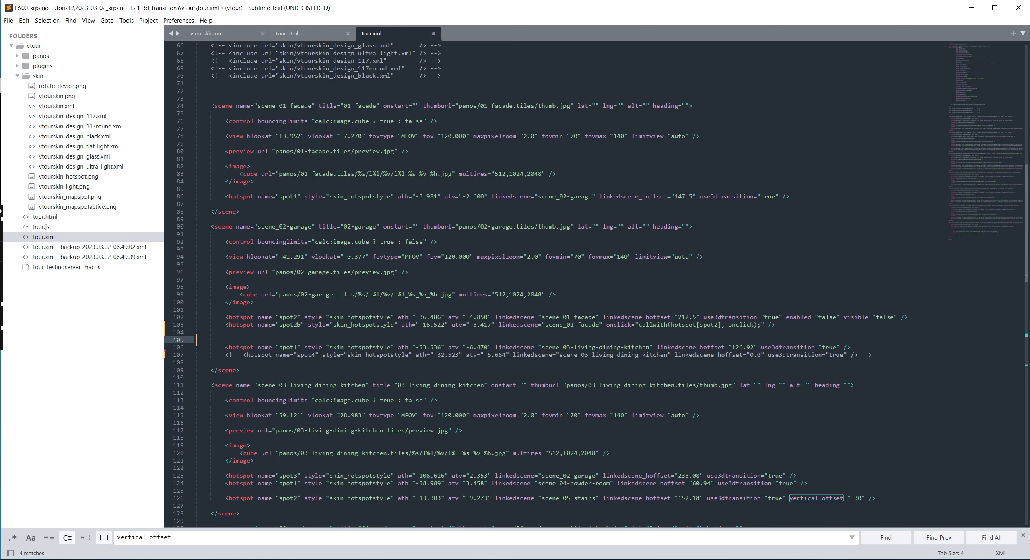
pyautogui.hotkey('ctrl', '/')
pyautogui.hotkey('ctrl', 's')
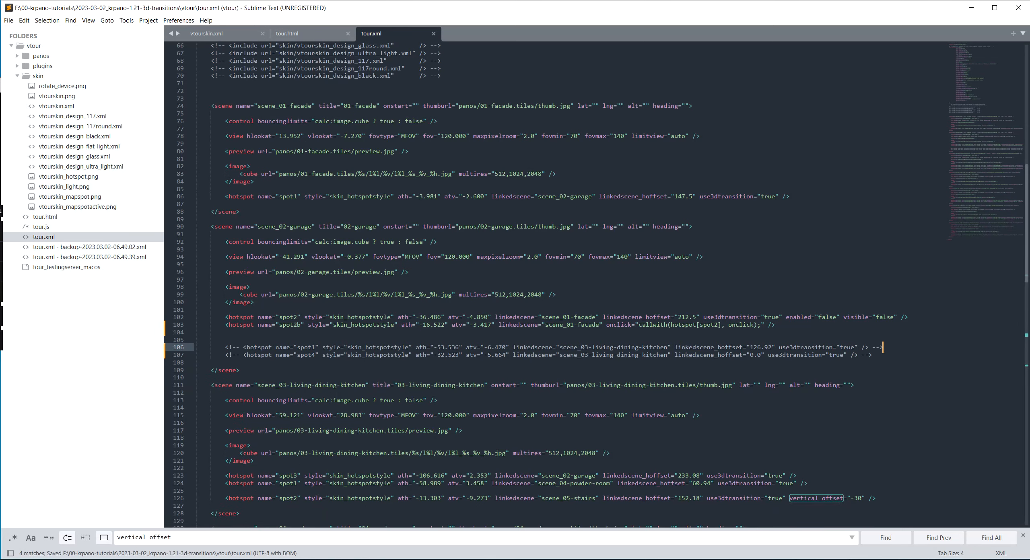
# Reload the tour in the browser and check the remaining hotspot in 02-garage.
pyautogui.hotkey('alt', 'Tab')
pyautogui.click(45, 31)
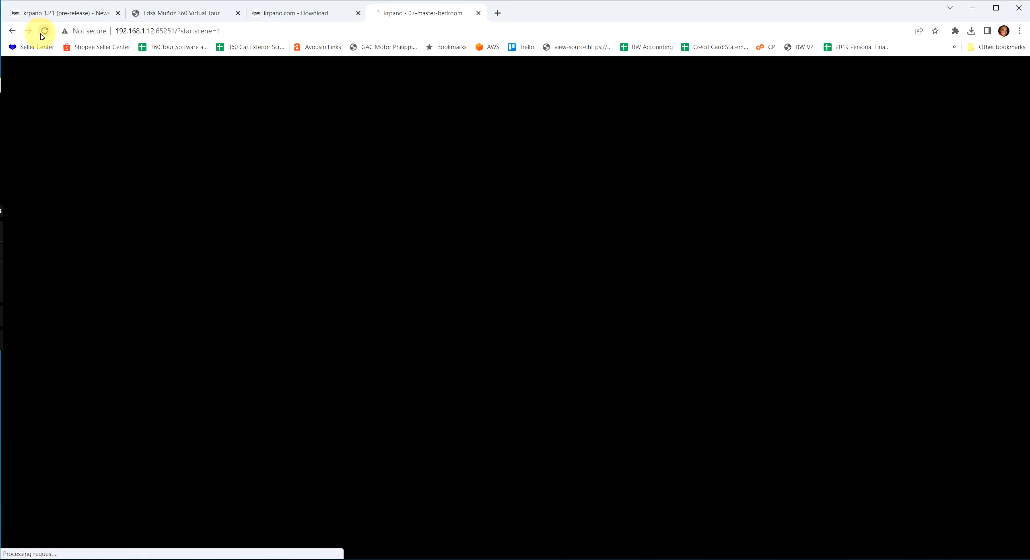
pyautogui.moveTo(561, 366); pyautogui.dragTo(444, 291)
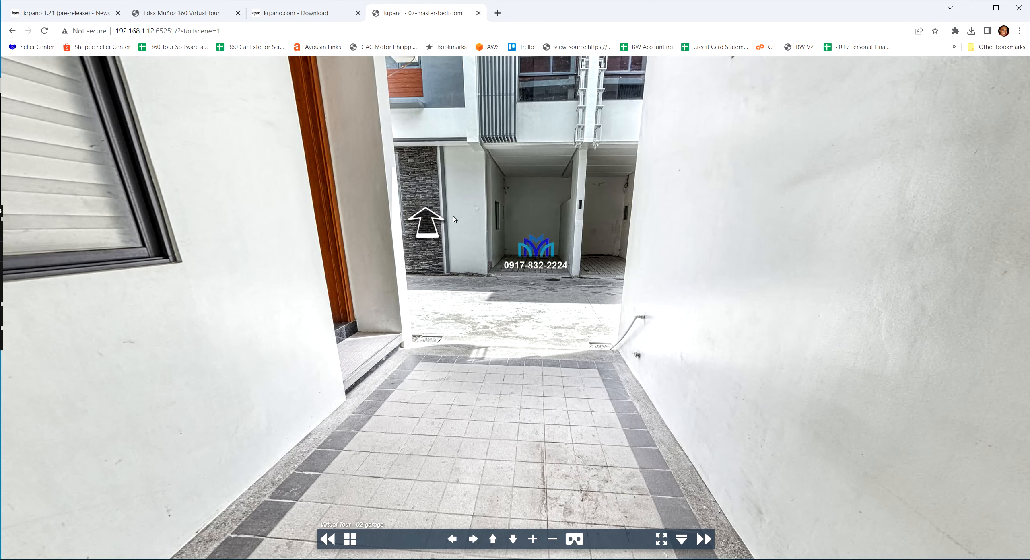
# Remove enabled="false" visible="false" from hotspot spot2 of scene_02-garage in tour.xml and save the file.
pyautogui.hotkey('alt', 'Tab')
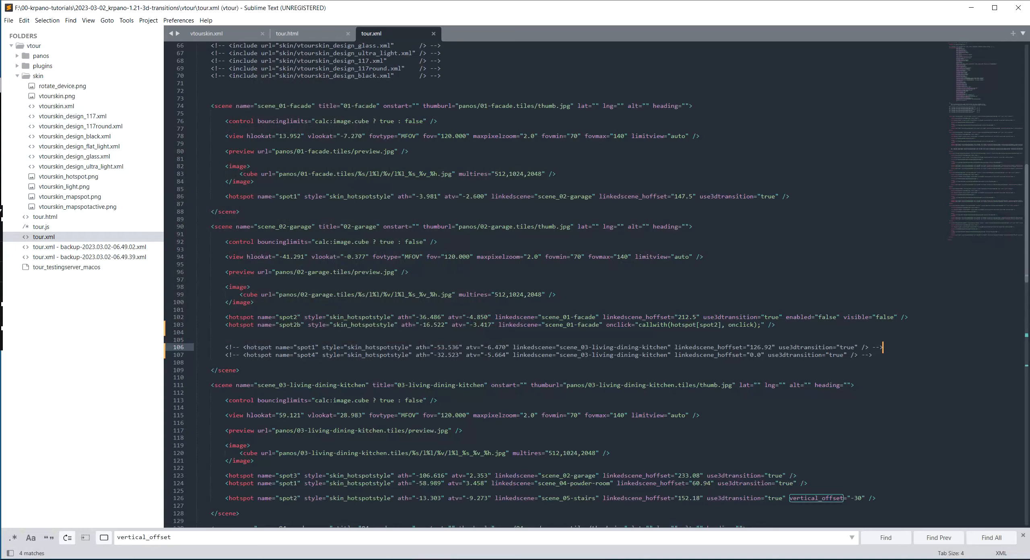
pyautogui.click(489, 318)
pyautogui.hotkey('shift', 'Left')
pyautogui.hotkey('shift', 'Left')
pyautogui.hotkey('shift', 'Left')
pyautogui.hotkey('shift', 'Left')
pyautogui.hotkey('shift', 'Left')
pyautogui.hotkey('shift', 'Left')
pyautogui.hotkey('shift', 'Left')
pyautogui.hotkey('shift', 'Left')
pyautogui.hotkey('shift', 'Left')
pyautogui.hotkey('shift', 'Left')
pyautogui.hotkey('shift', 'Left')
pyautogui.hotkey('shift', 'Left')
pyautogui.hotkey('shift', 'Left')
pyautogui.hotkey('shift', 'Left')
pyautogui.hotkey('shift', 'Left')
pyautogui.hotkey('shift', 'Left')
pyautogui.hotkey('shift', 'Left')
pyautogui.hotkey('shift', 'Left')
pyautogui.hotkey('shift', 'Left')
pyautogui.hotkey('shift', 'Left')
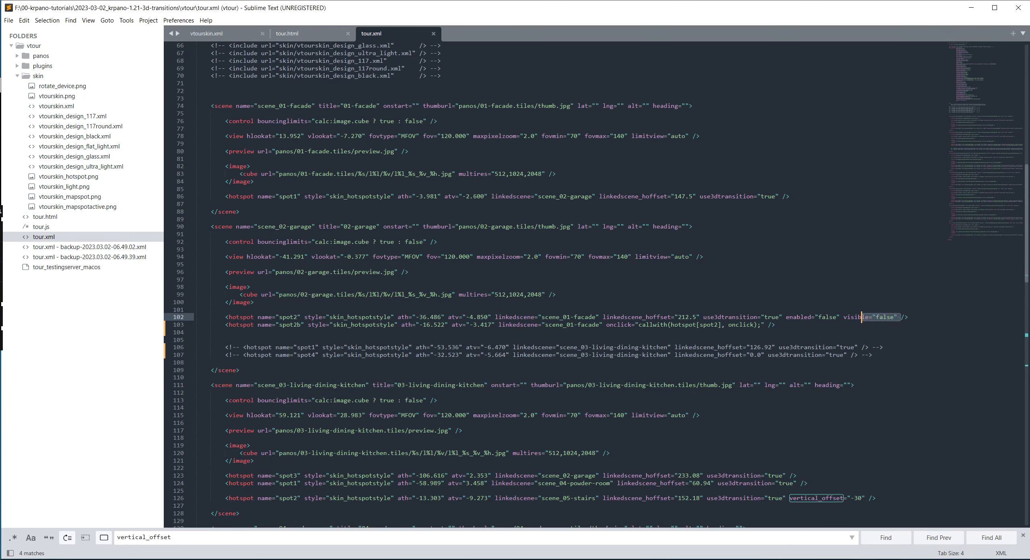
pyautogui.press('BackSpace')
pyautogui.hotkey('ctrl', 's')
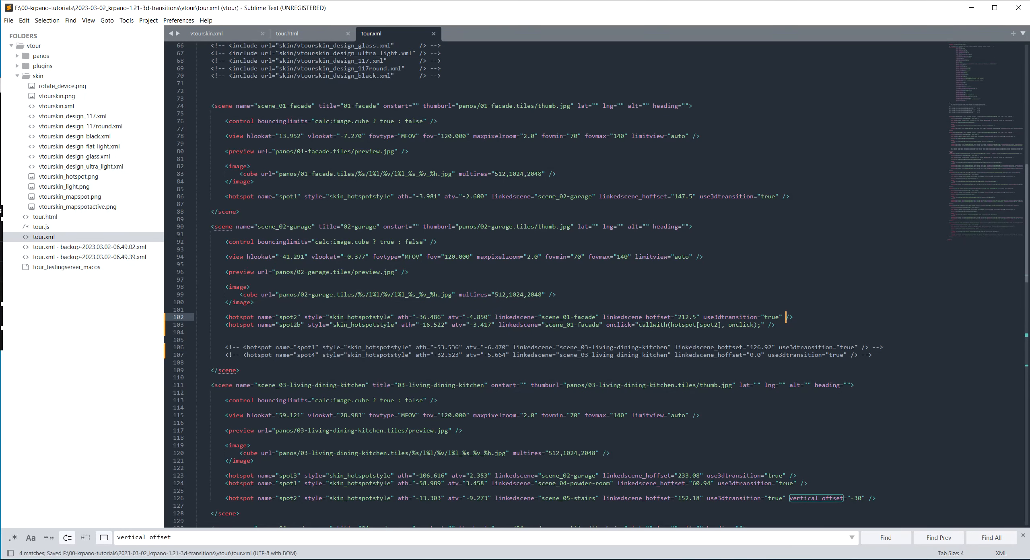
# Reload the tour in the browser and compare the transitions of the two 02-garage hotspots leading to 01-facade.
pyautogui.hotkey('alt', 'Tab')
pyautogui.click(44, 31)
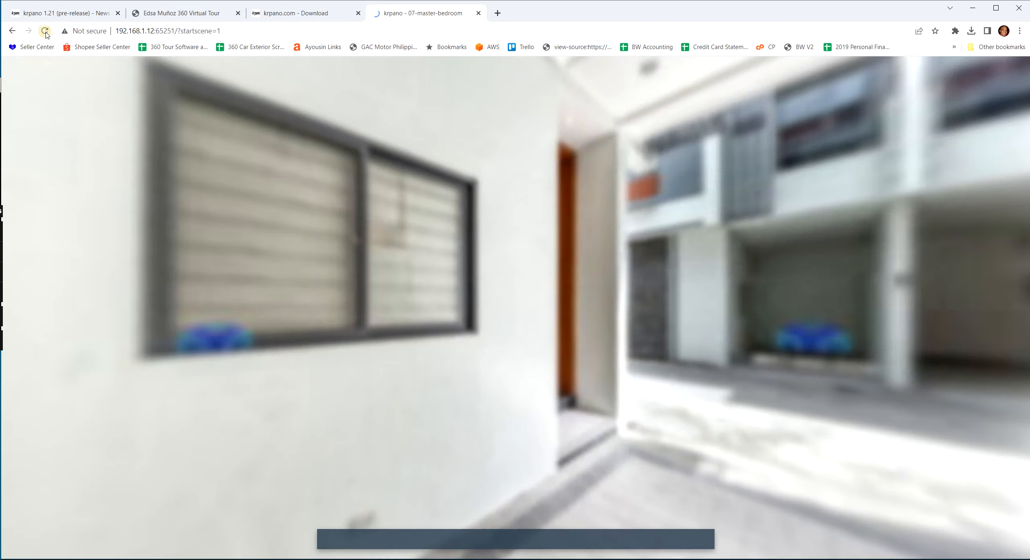
pyautogui.moveTo(671, 324); pyautogui.dragTo(683, 363)
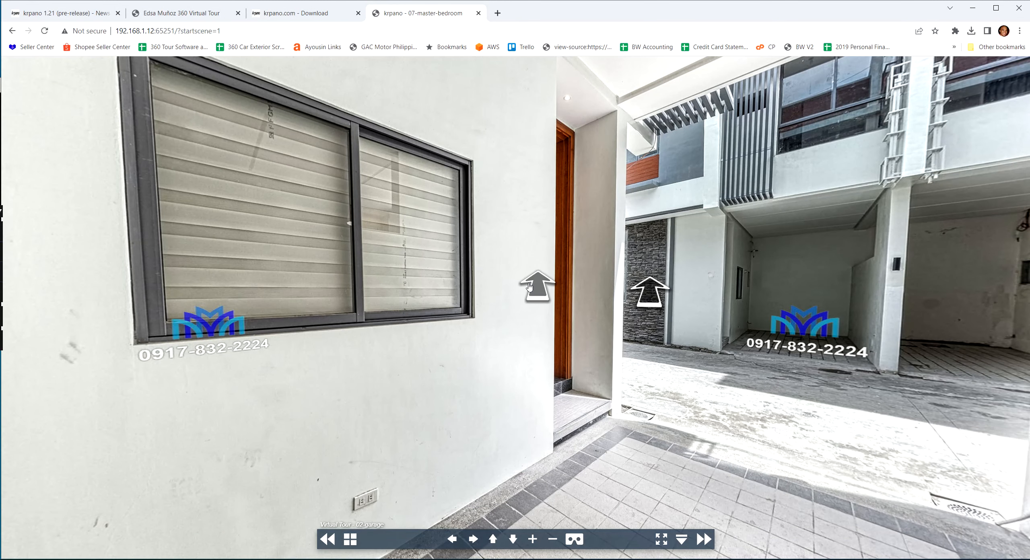
pyautogui.click(649, 292)
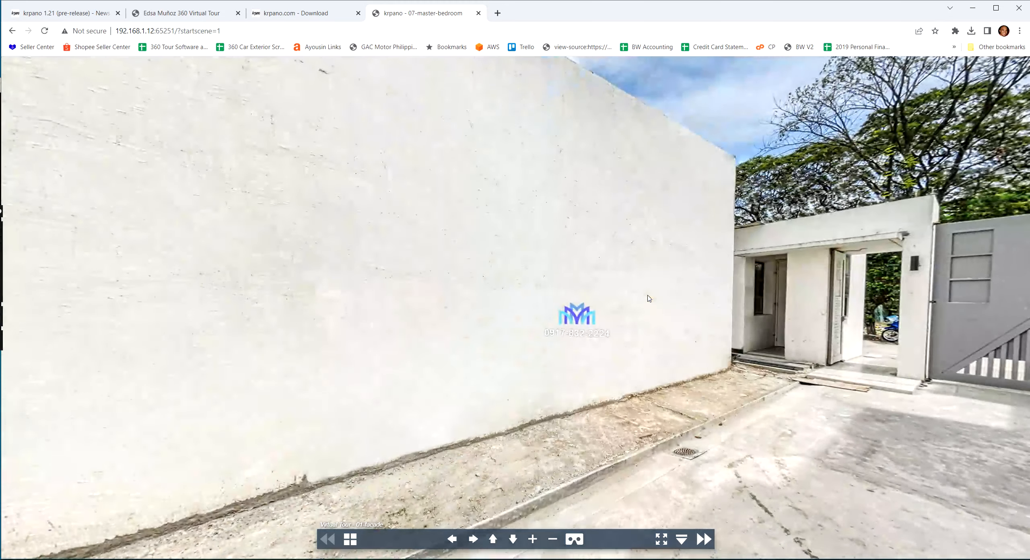
pyautogui.moveTo(645, 294); pyautogui.dragTo(387, 269)
pyautogui.click(678, 250)
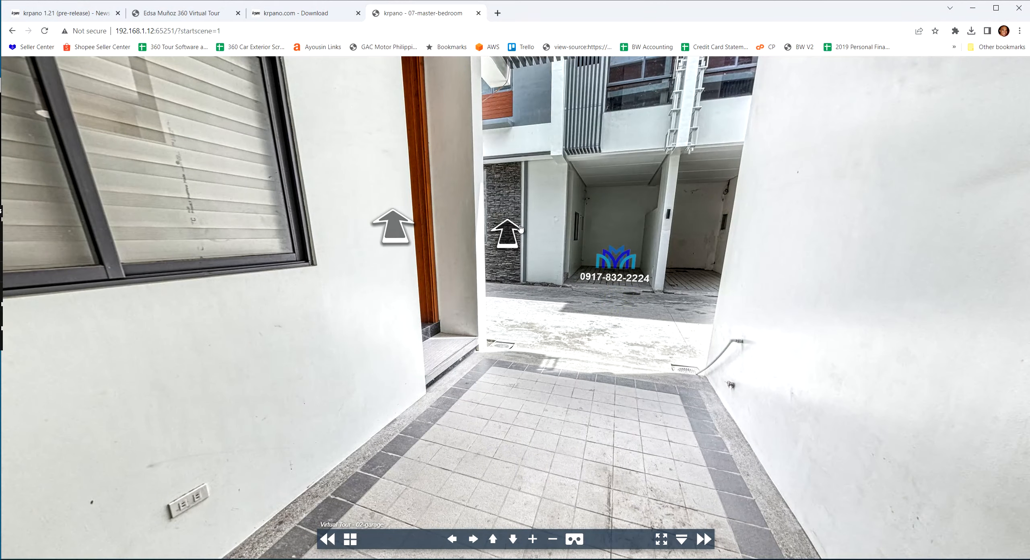
pyautogui.click(515, 238)
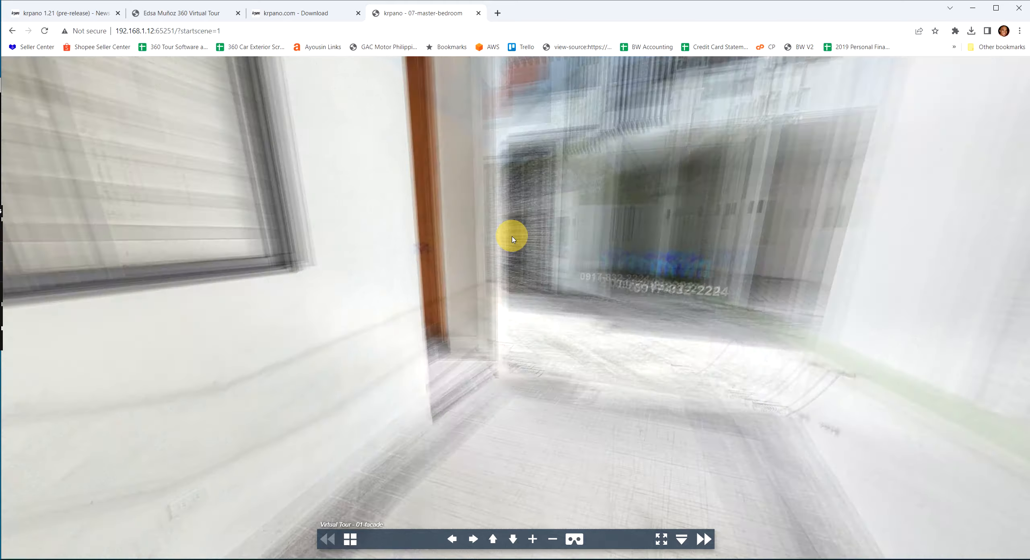
pyautogui.moveTo(515, 235); pyautogui.dragTo(453, 216)
pyautogui.moveTo(468, 276); pyautogui.dragTo(675, 264)
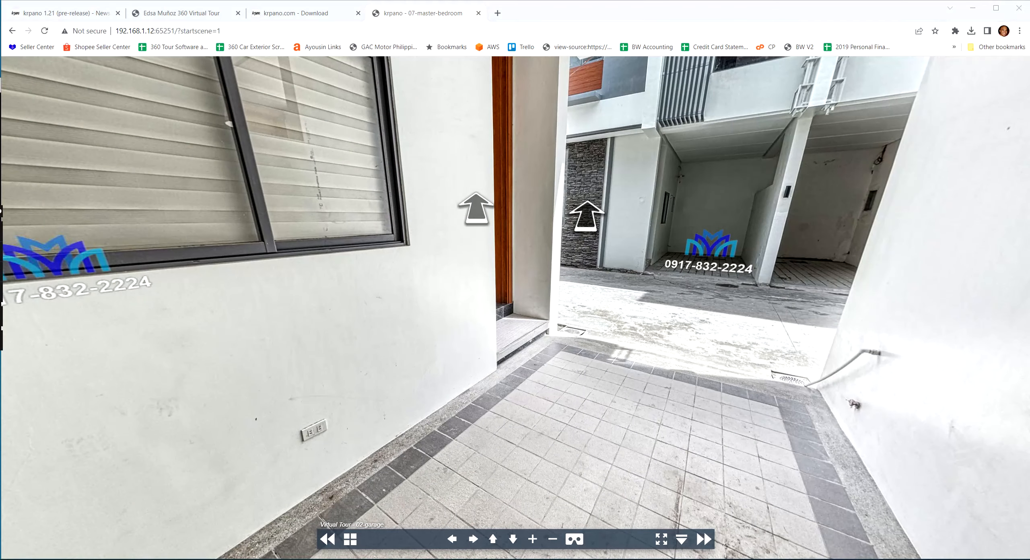
# Restore enabled="false" visible="false" on hotspot spot2 of scene_02-garage in tour.xml and save the file.
pyautogui.hotkey('alt', 'Tab')
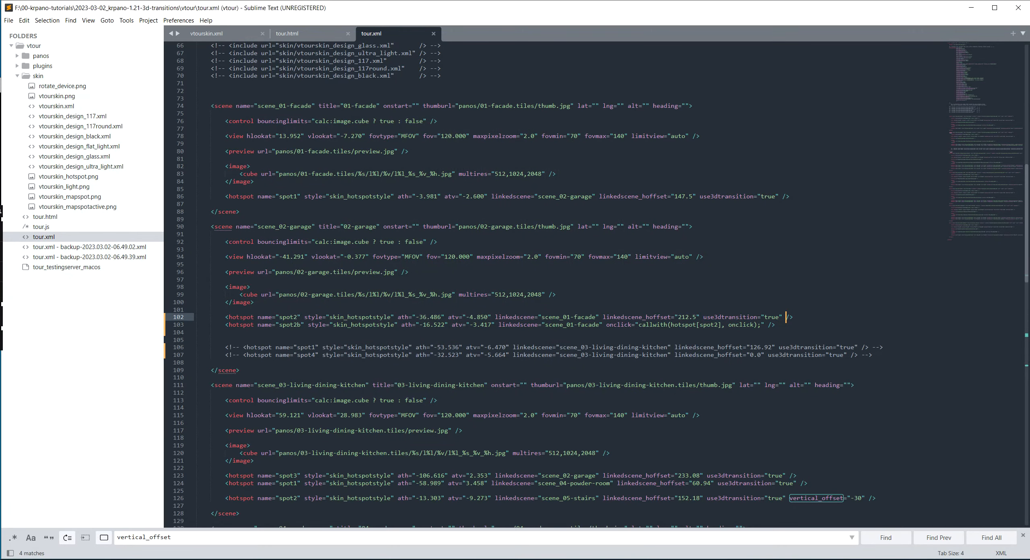
pyautogui.write('enabled="false" visible="false"')
pyautogui.hotkey('ctrl', 's')
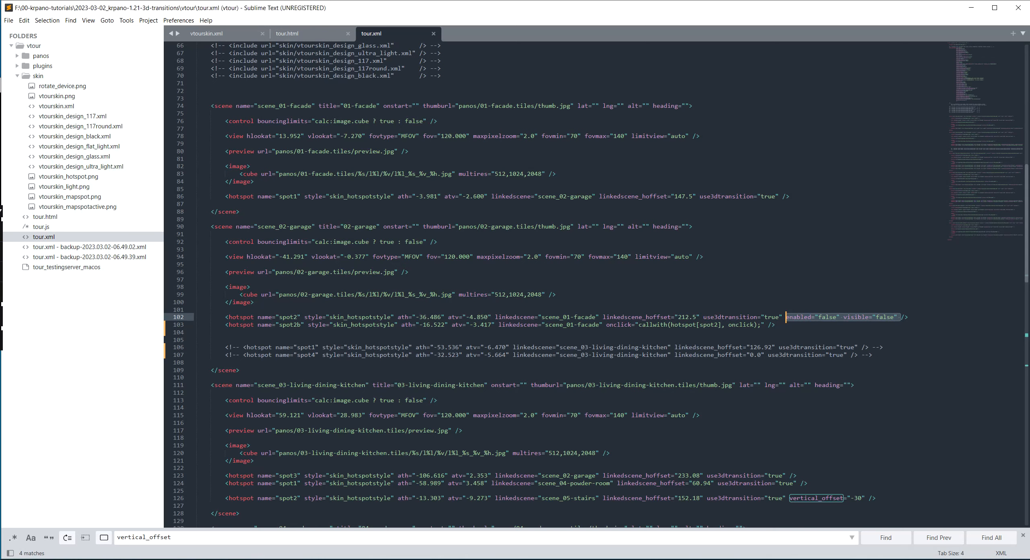
# Uncomment hotspot spot1 of scene_02-garage and copy enabled="false" visible="false" from spot2 into it.
pyautogui.click(366, 347)
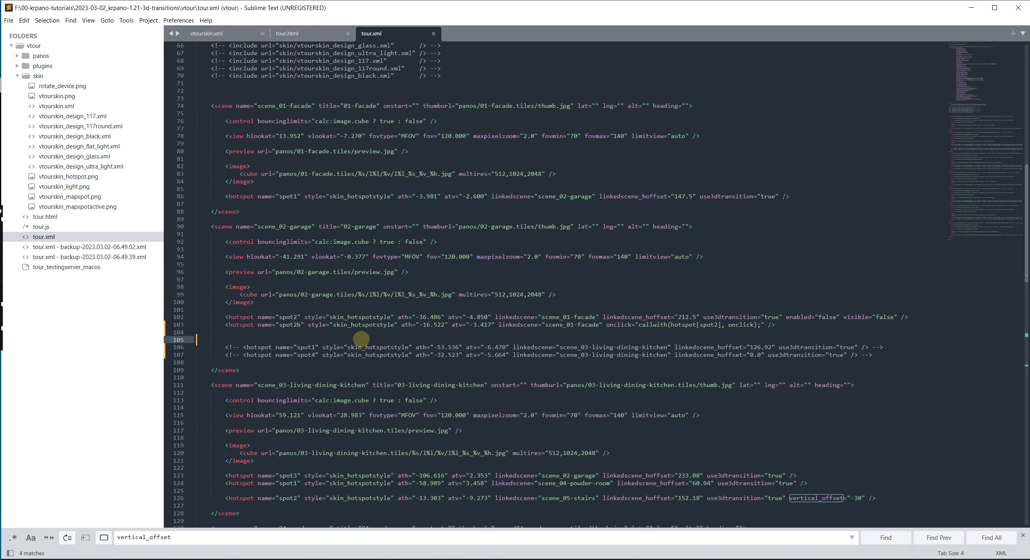
pyautogui.hotkey('ctrl', '/')
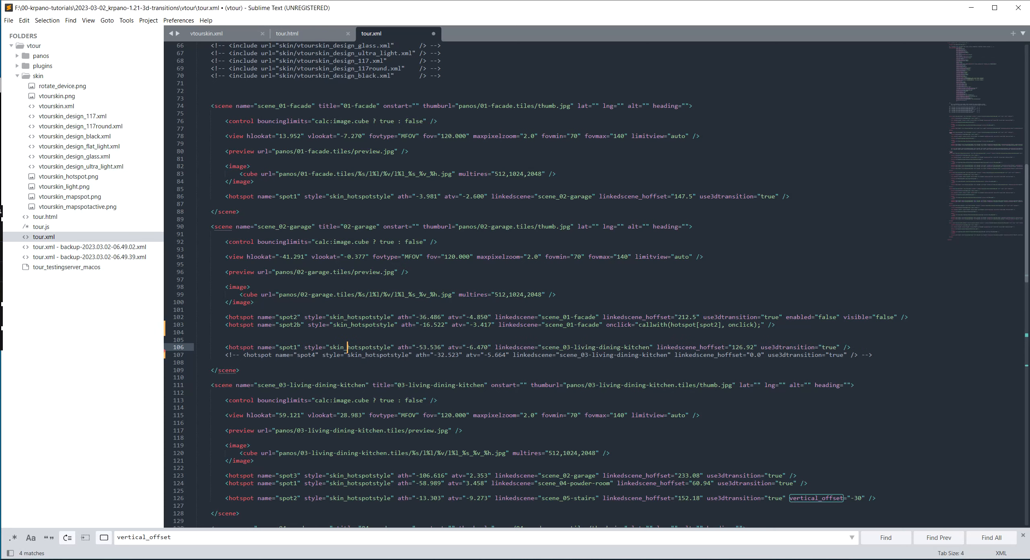
pyautogui.press('Down')
pyautogui.press('Up')
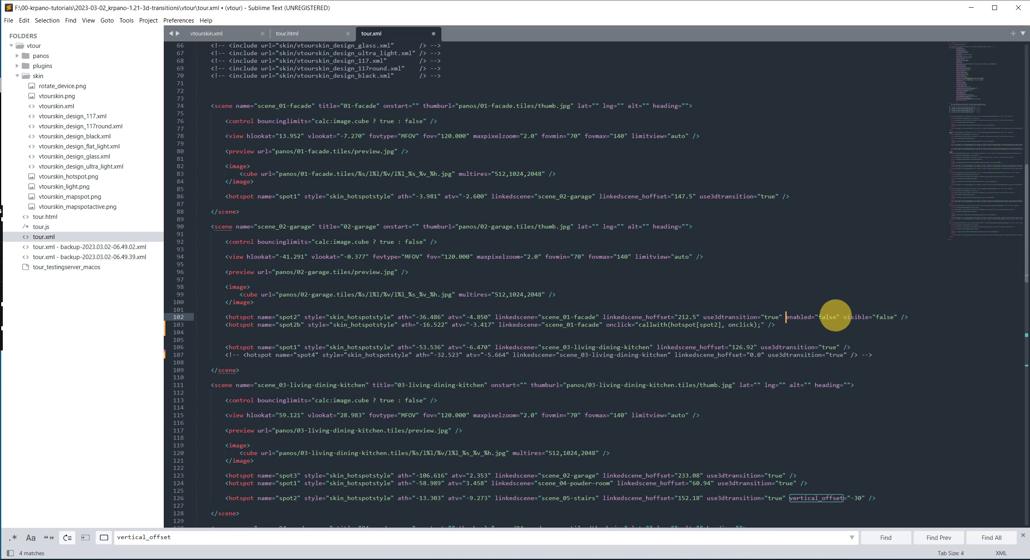
pyautogui.moveTo(785, 317); pyautogui.dragTo(900, 317)
pyautogui.hotkey('ctrl', 'c')
pyautogui.click(844, 347)
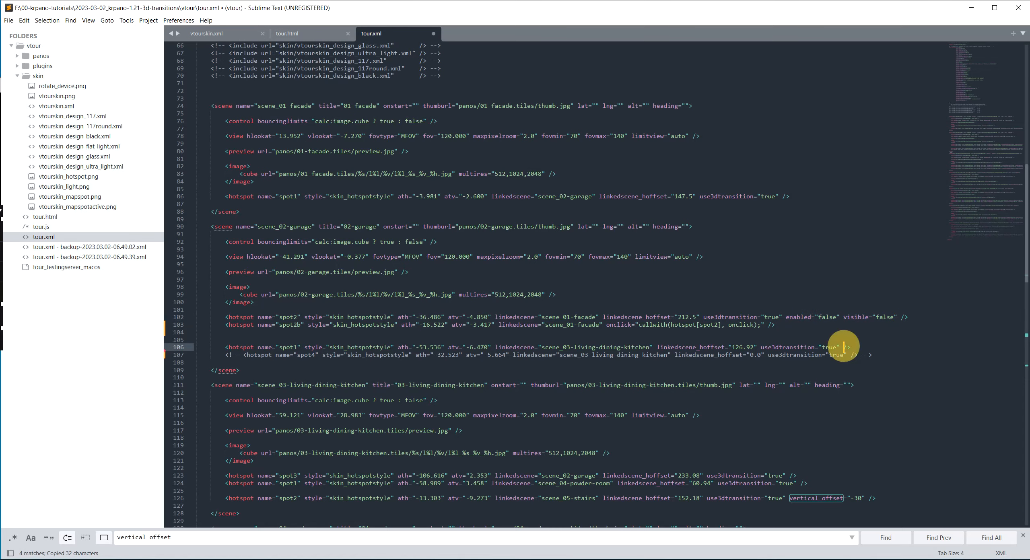
pyautogui.hotkey('ctrl', 'v')
pyautogui.press('Down')
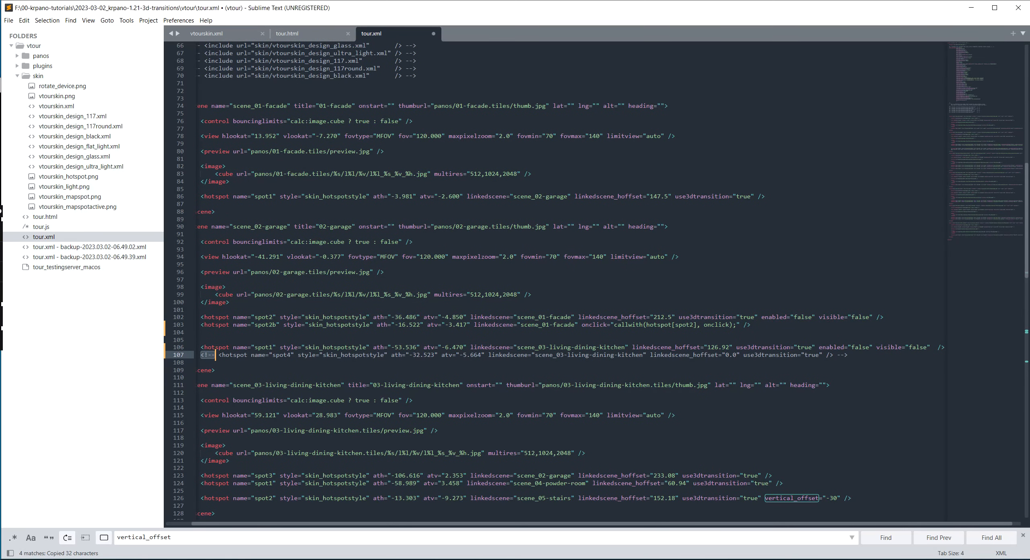
# Uncomment hotspot spot4 of scene_02-garage in tour.xml, rename it spot1b and save the file.
pyautogui.press('BackSpace')
pyautogui.press('End')
pyautogui.press('BackSpace')
pyautogui.press('BackSpace')
pyautogui.press('BackSpace')
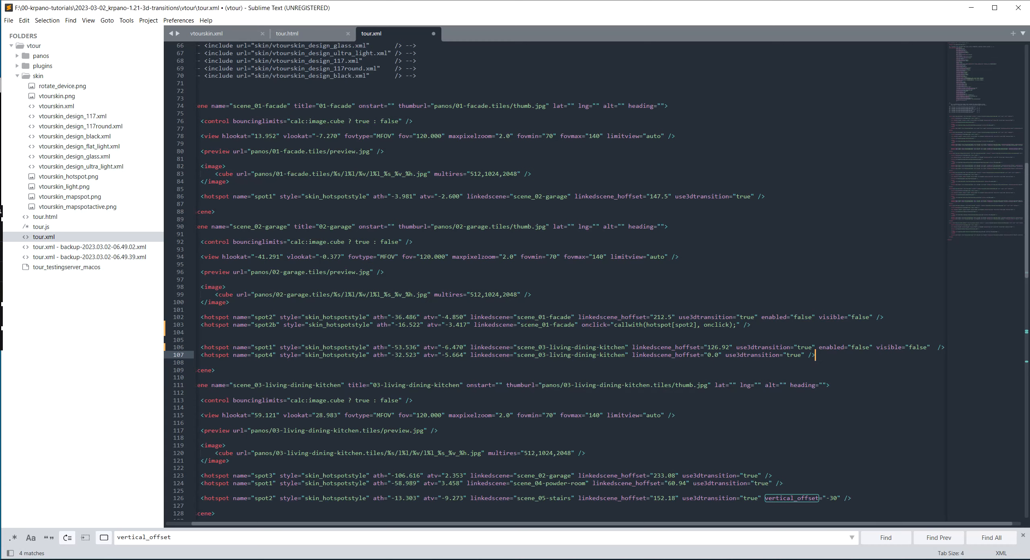
pyautogui.press('Home')
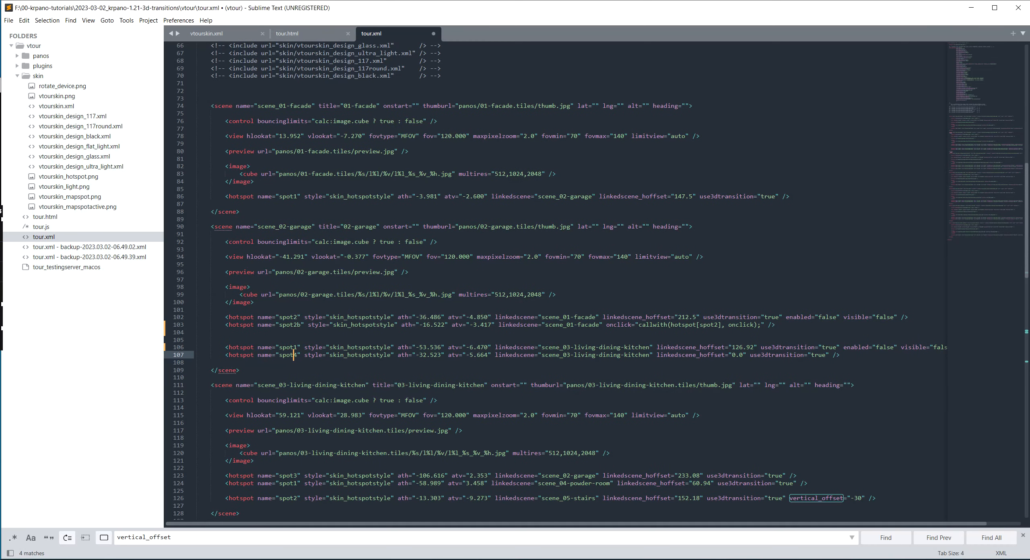
pyautogui.press('Delete')
pyautogui.write('1b')
pyautogui.hotkey('ctrl', 's')
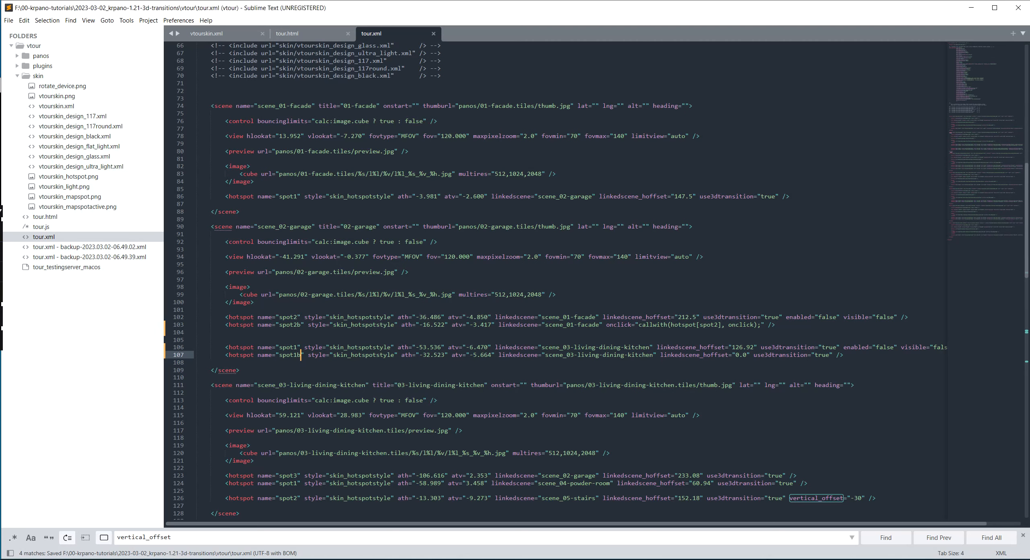
# Copy the onclick callwith attribute from hotspot spot2b into spot1b, point it to hotspot[spot1] and save tour.xml.
pyautogui.click(606, 325)
pyautogui.keyDown('shift'); pyautogui.click(763, 324); pyautogui.keyUp('shift')
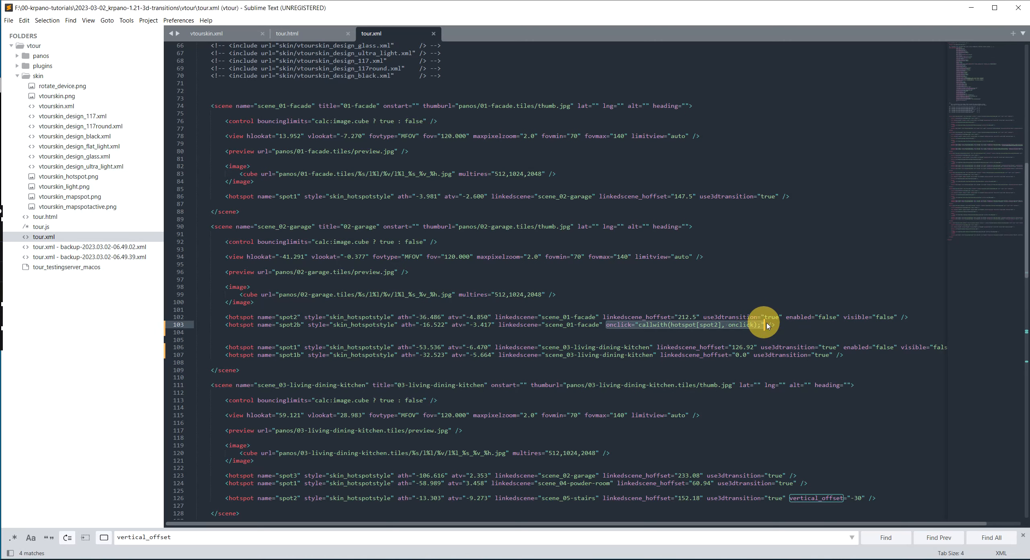
pyautogui.hotkey('ctrl', 'c')
pyautogui.click(836, 355)
pyautogui.hotkey('ctrl', 'v')
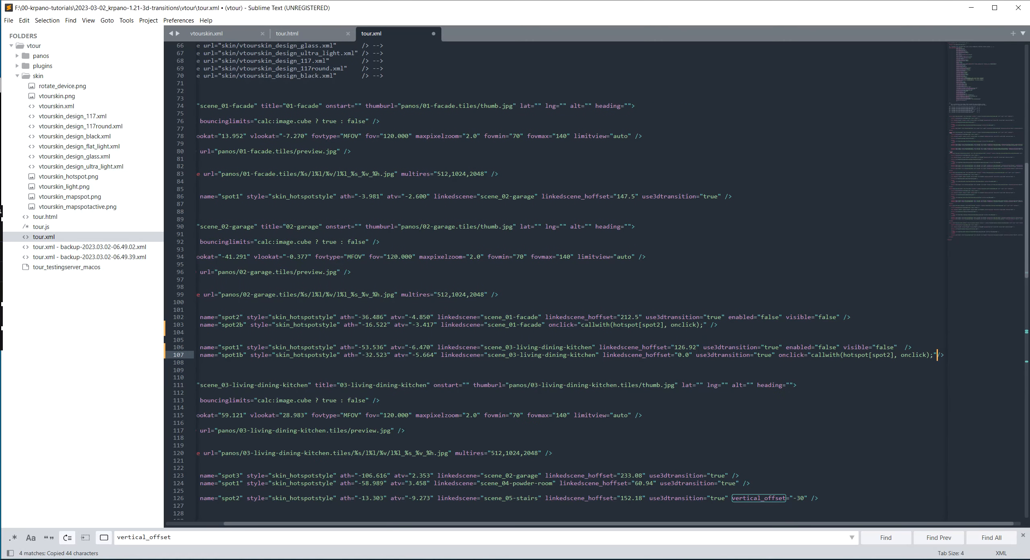
pyautogui.click(890, 355)
pyautogui.hotkey('ctrl', 's')
# Reload the tour in the browser, test both 02-garage hotspots and look around 03-living-dining-kitchen for its hotspots.
pyautogui.hotkey('alt', 'Tab')
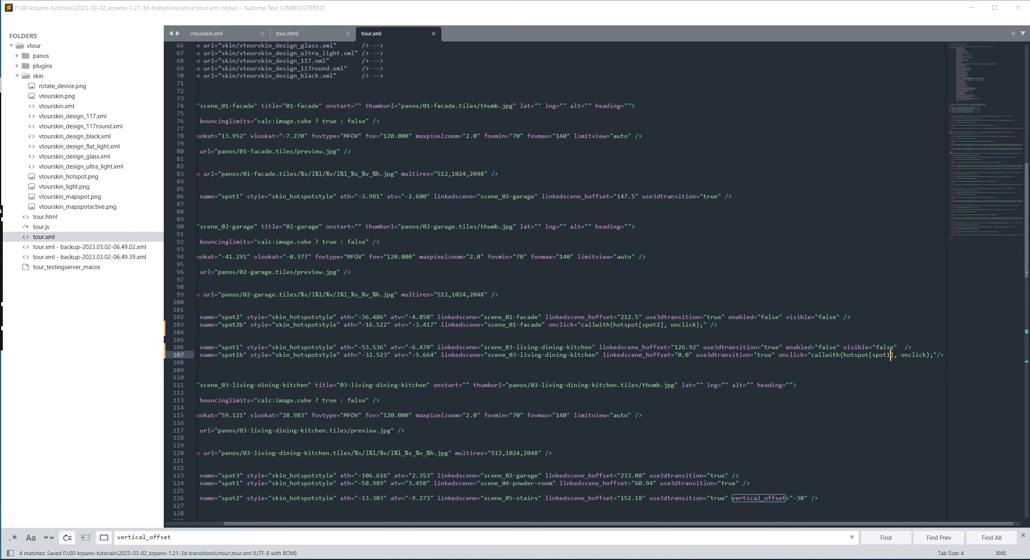
pyautogui.click(47, 35)
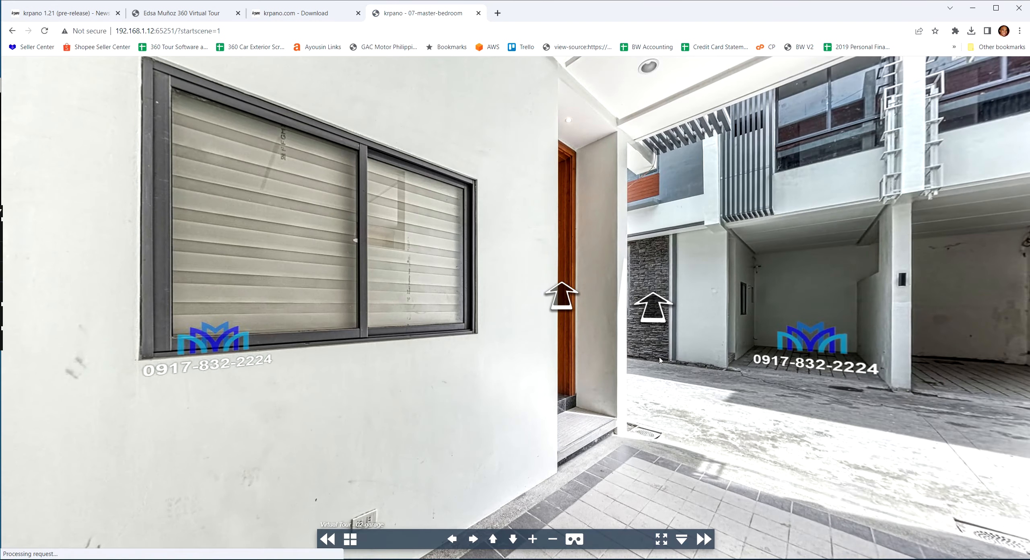
pyautogui.click(656, 301)
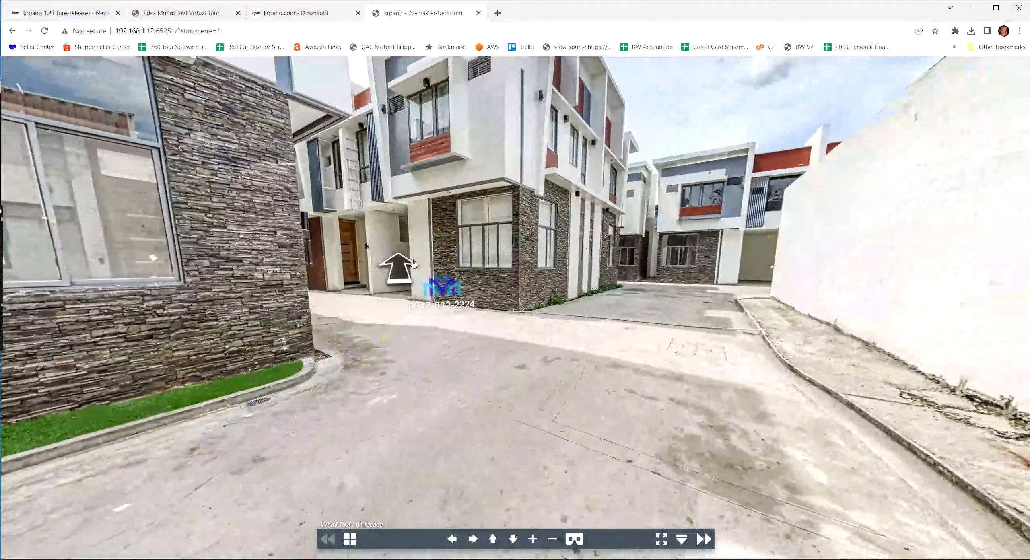
pyautogui.click(413, 263)
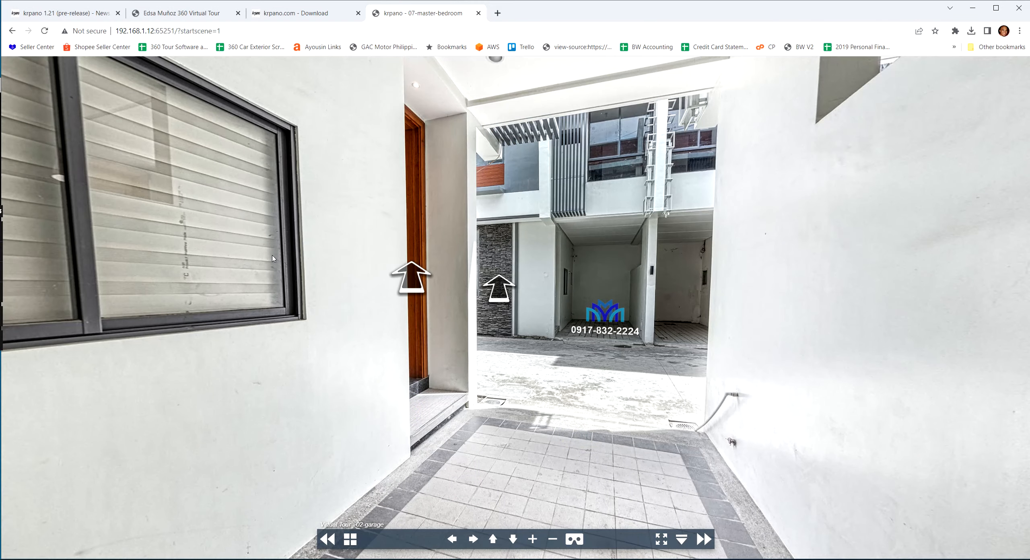
pyautogui.click(411, 275)
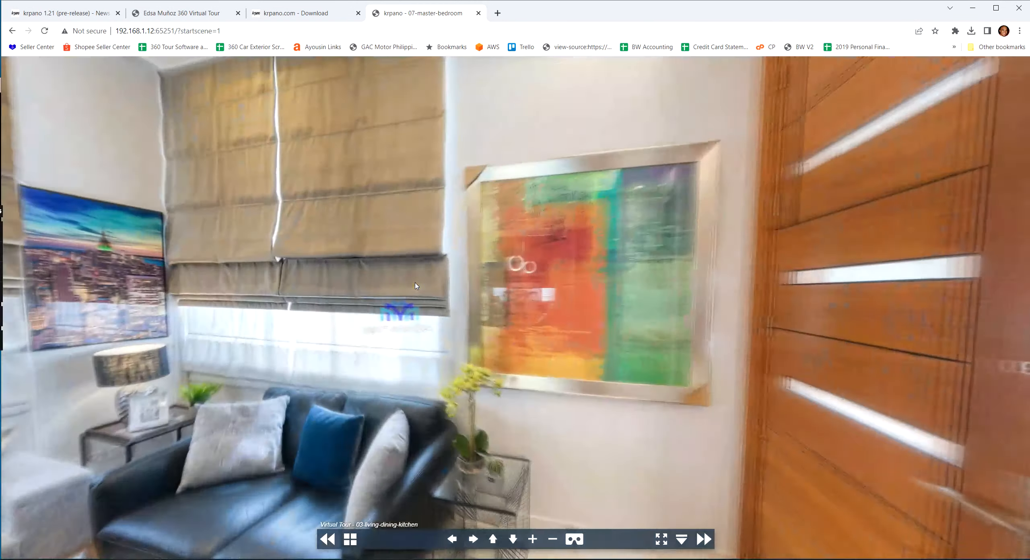
pyautogui.moveTo(428, 348)
pyautogui.mouseDown()
pyautogui.moveTo(466, 340)
pyautogui.moveTo(334, 422)
pyautogui.mouseUp()
pyautogui.moveTo(481, 356); pyautogui.dragTo(341, 341)
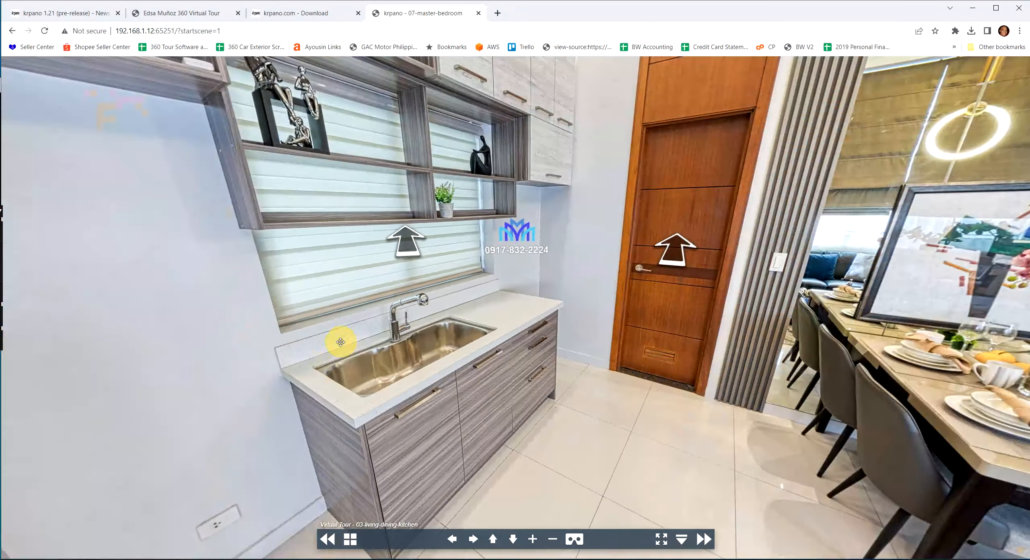
pyautogui.moveTo(418, 350)
pyautogui.mouseDown()
pyautogui.moveTo(535, 342)
pyautogui.moveTo(585, 362)
pyautogui.moveTo(603, 330)
pyautogui.moveTo(680, 341)
pyautogui.mouseUp()
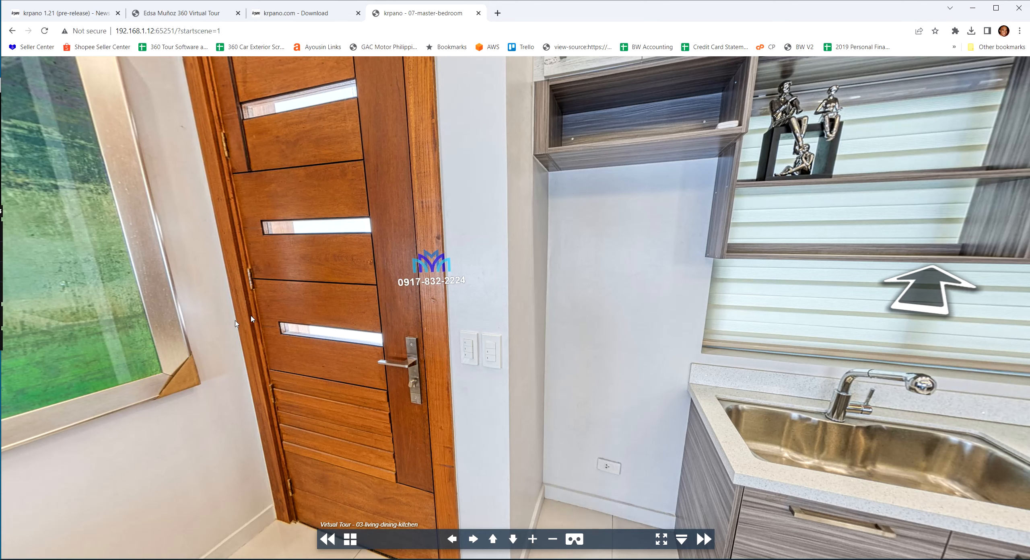
# Load tour.xml into the VTour Editor of krpano Tools and go to the main door in scene 03-living-dining-kitchen.
pyautogui.click(66, 559)
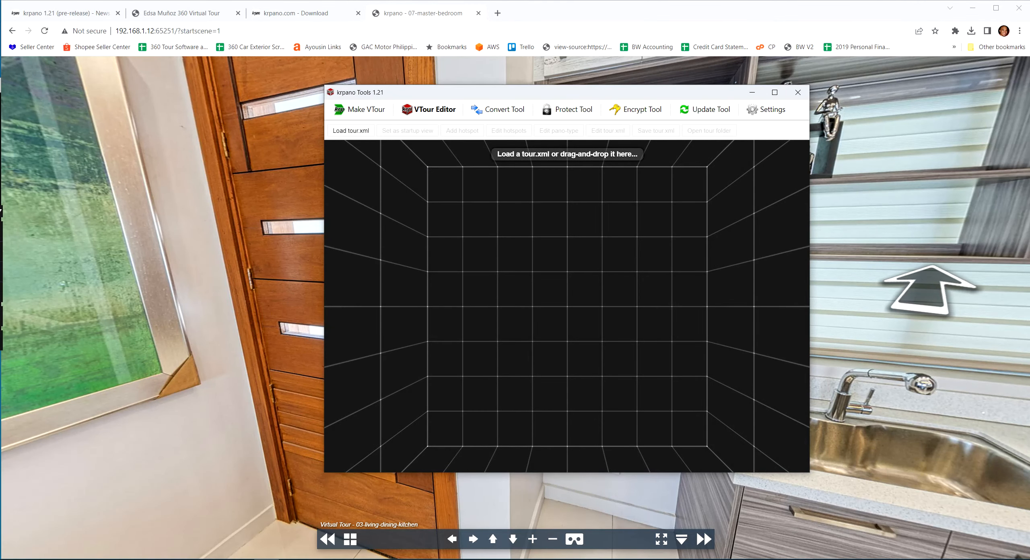
pyautogui.click(36, 559)
pyautogui.moveTo(776, 326); pyautogui.dragTo(450, 298)
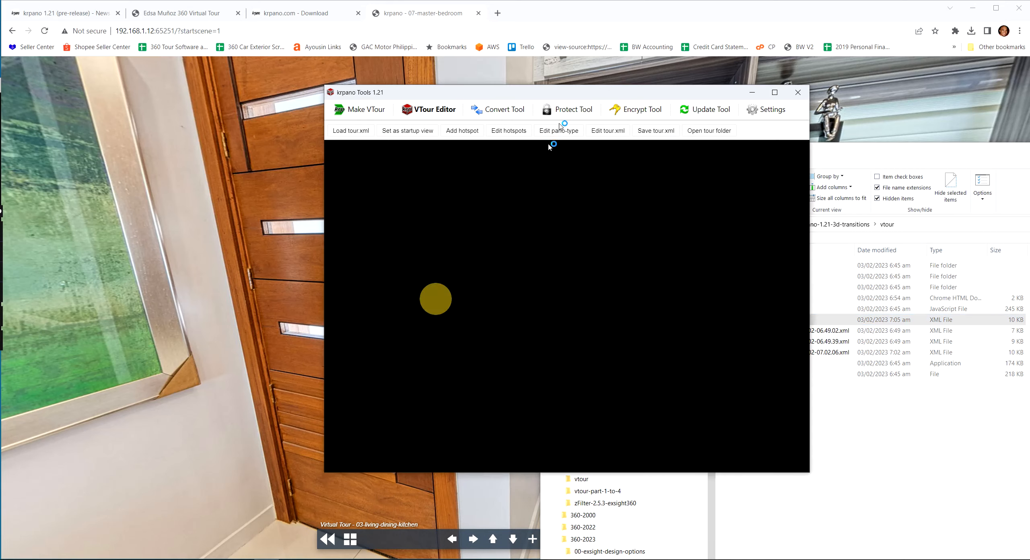
pyautogui.click(519, 292)
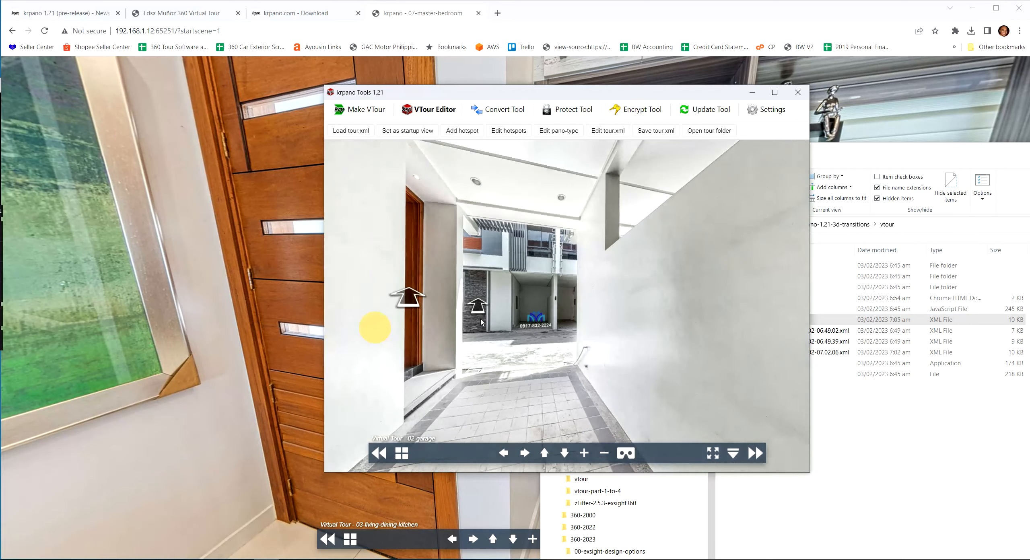
pyautogui.click(633, 283)
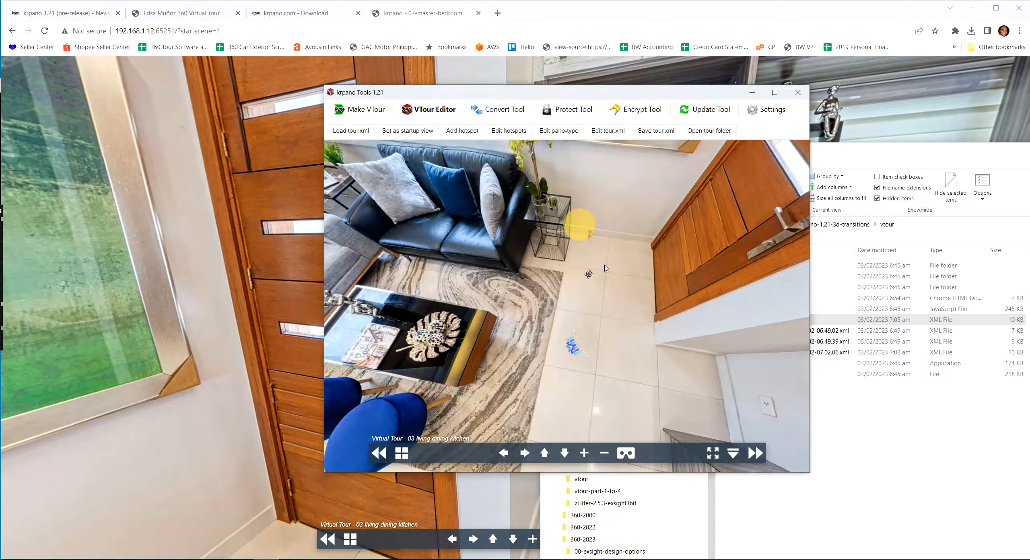
pyautogui.moveTo(579, 220); pyautogui.dragTo(611, 344)
# Add a hotspot on the main door with target 04-powder-room, save tour.xml and close krpano Tools.
pyautogui.click(462, 131)
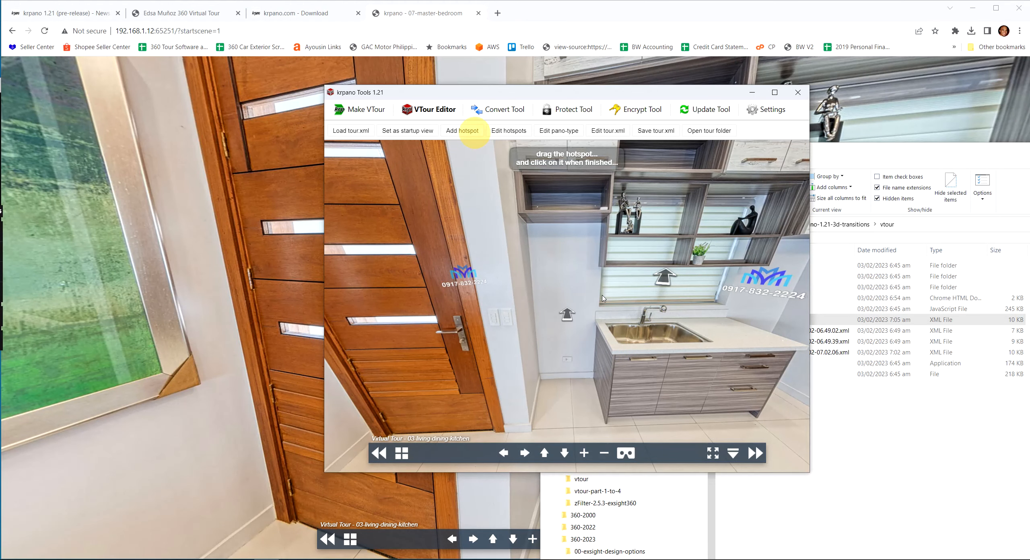
pyautogui.moveTo(568, 315); pyautogui.dragTo(385, 293)
pyautogui.click(385, 294)
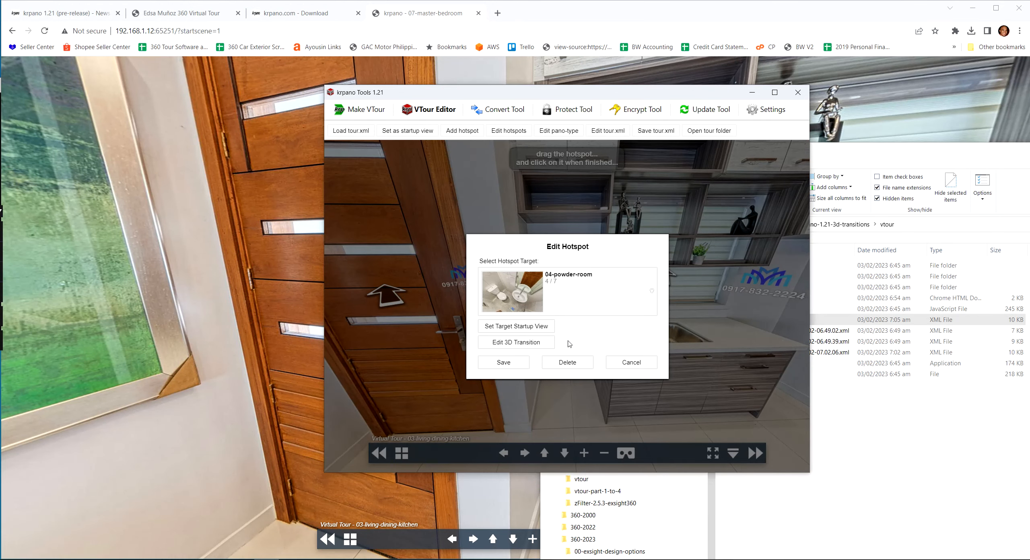
pyautogui.click(503, 361)
pyautogui.click(656, 130)
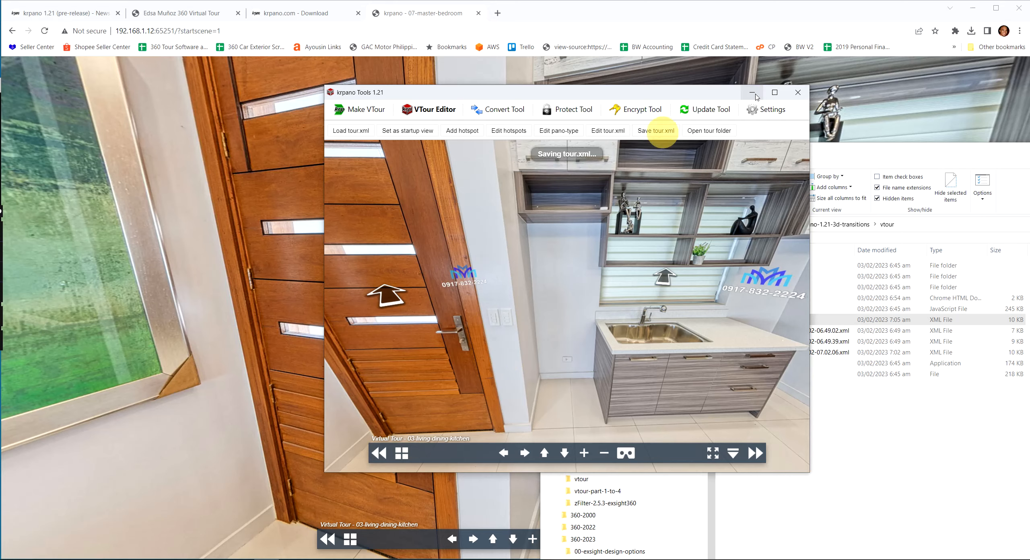
pyautogui.click(798, 92)
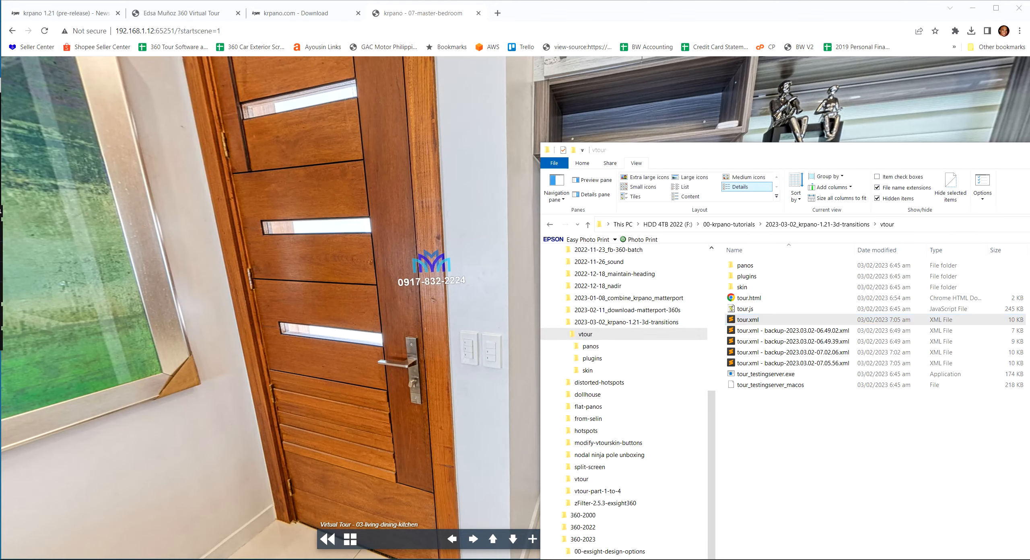
# Switch to tour.xml in Sublime Text and set hotspot spot4 of scene_03-living-dining-kitchen apart with blank lines.
pyautogui.hotkey('alt', 'Tab')
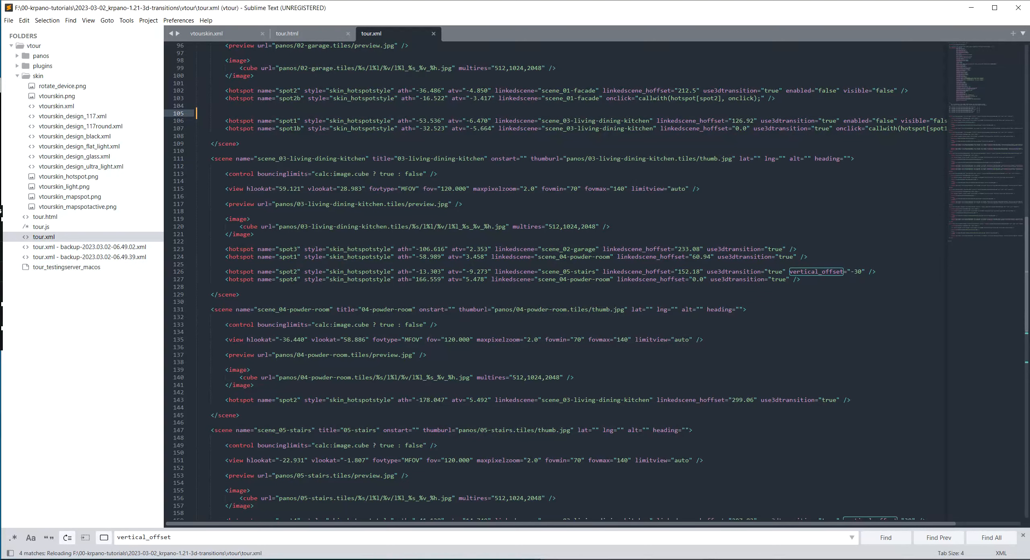
pyautogui.click(821, 285)
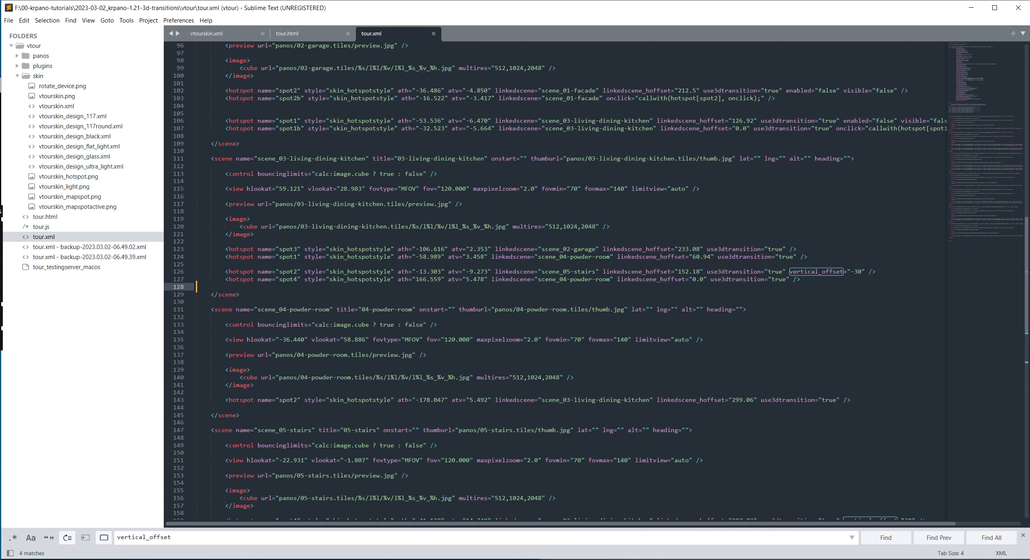
pyautogui.click(892, 273)
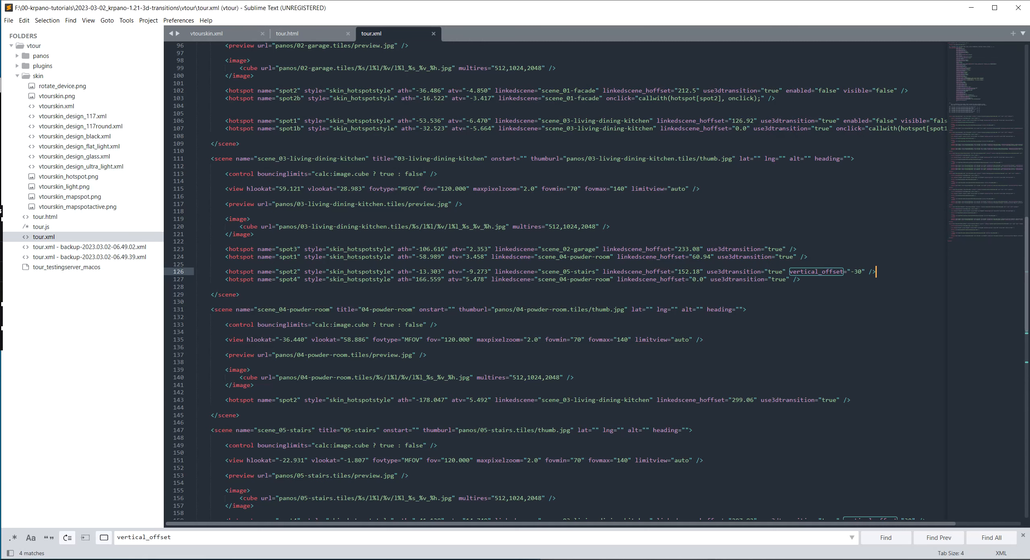
pyautogui.press('Return')
pyautogui.press('Return')
pyautogui.press('Return')
pyautogui.press('Down')
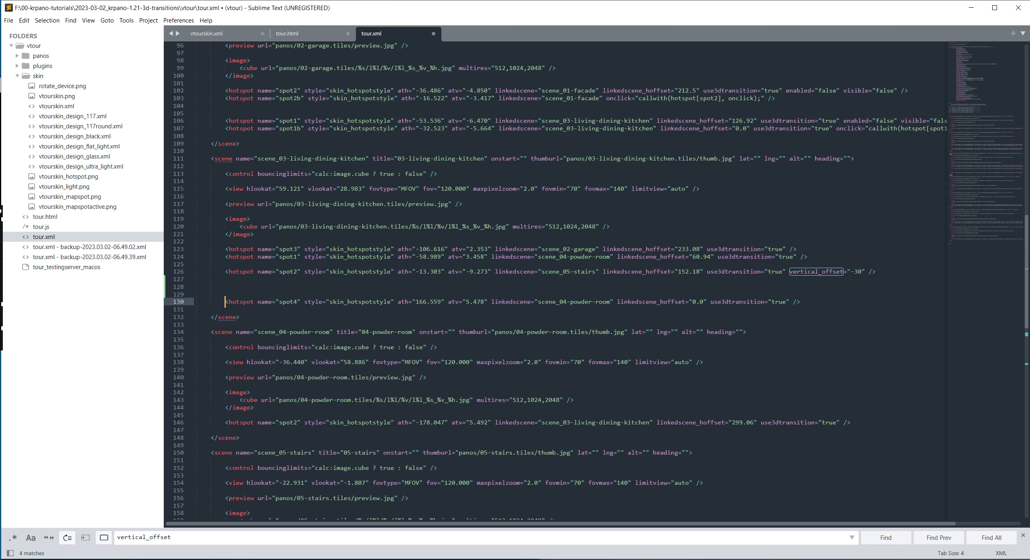
# Copy enabled="false" visible="false" from the garage's hotspot spot2 into spot3 of scene_03-living-dining-kitchen.
pyautogui.click(788, 249)
pyautogui.moveTo(786, 90); pyautogui.dragTo(899, 92)
pyautogui.hotkey('ctrl', 'c')
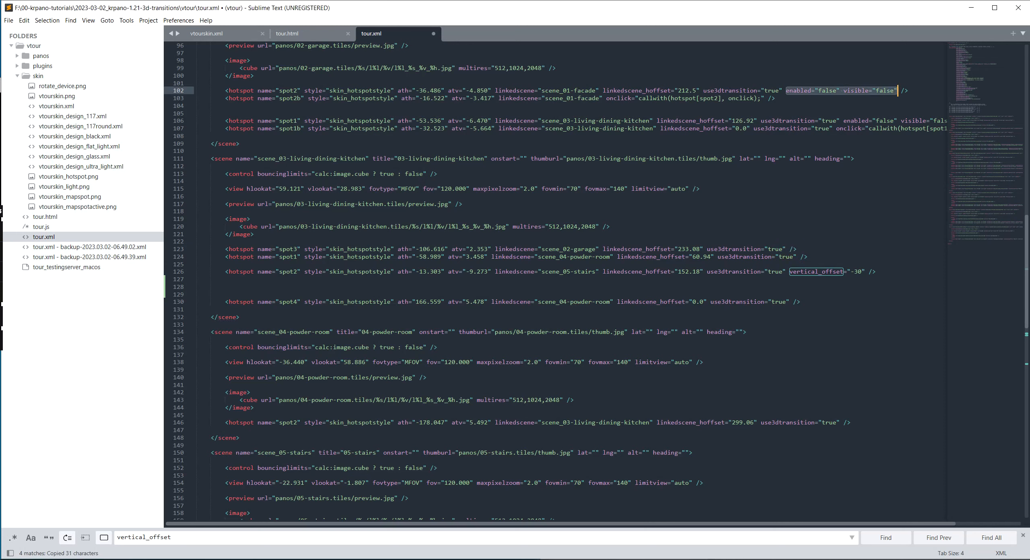
pyautogui.click(787, 249)
pyautogui.hotkey('ctrl', 'v')
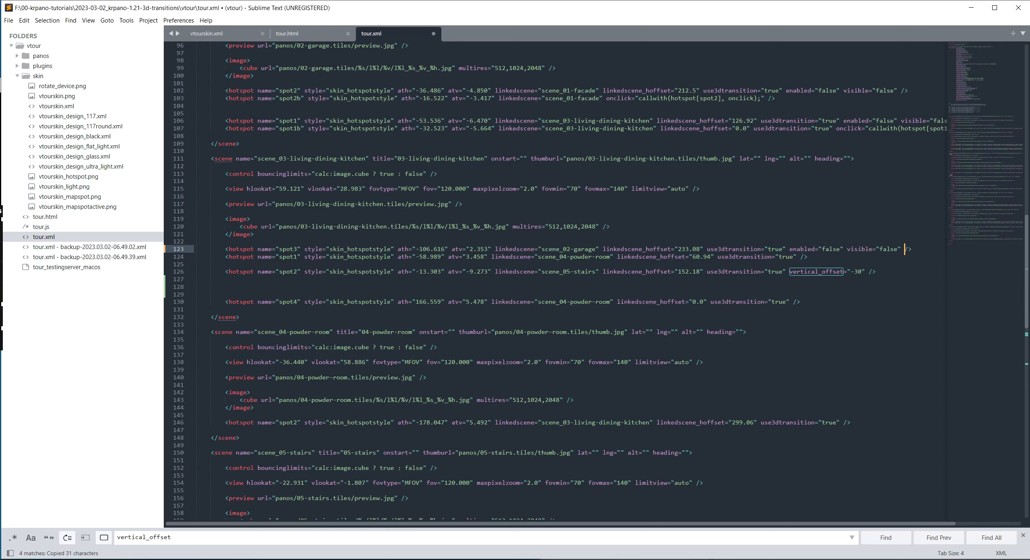
# Rename hotspot spot4 of scene_03-living-dining-kitchen as spot3b and save tour.xml.
pyautogui.click(294, 302)
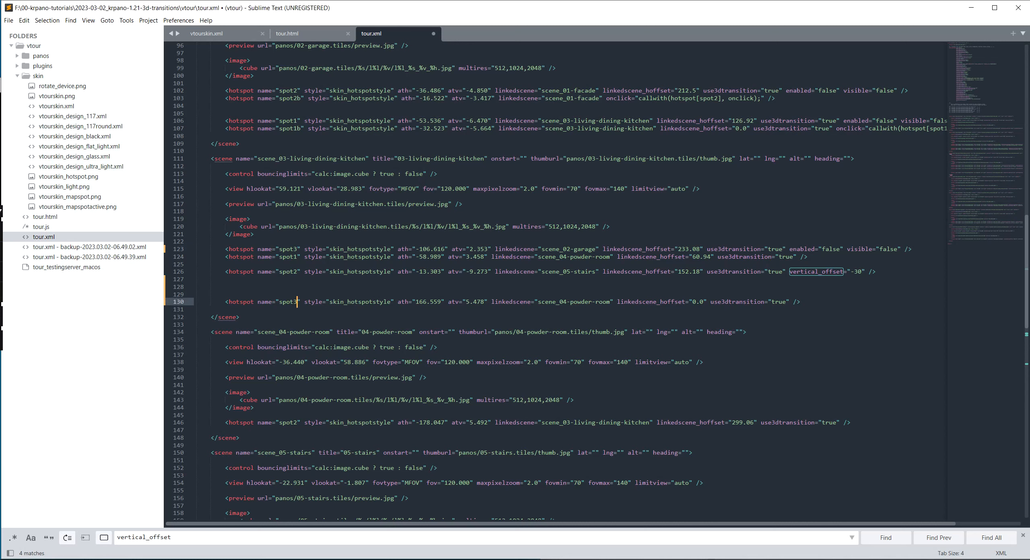
pyautogui.press('Delete')
pyautogui.write('3b')
pyautogui.hotkey('ctrl', 's')
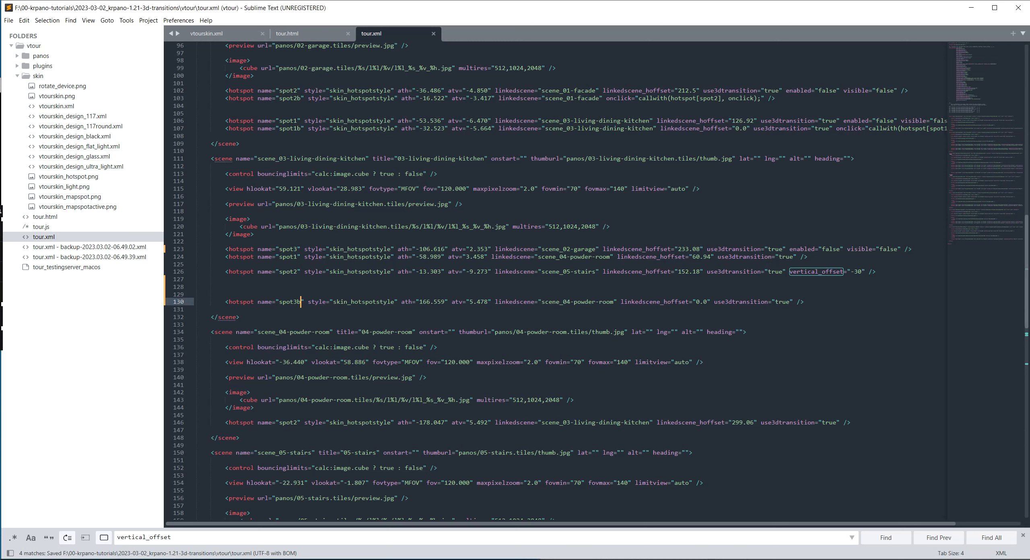
# Remove the linkedscene, linkedscene_hoffset and use3dtransition attributes from hotspot spot3b.
pyautogui.click(625, 302)
pyautogui.moveTo(620, 302); pyautogui.dragTo(796, 302)
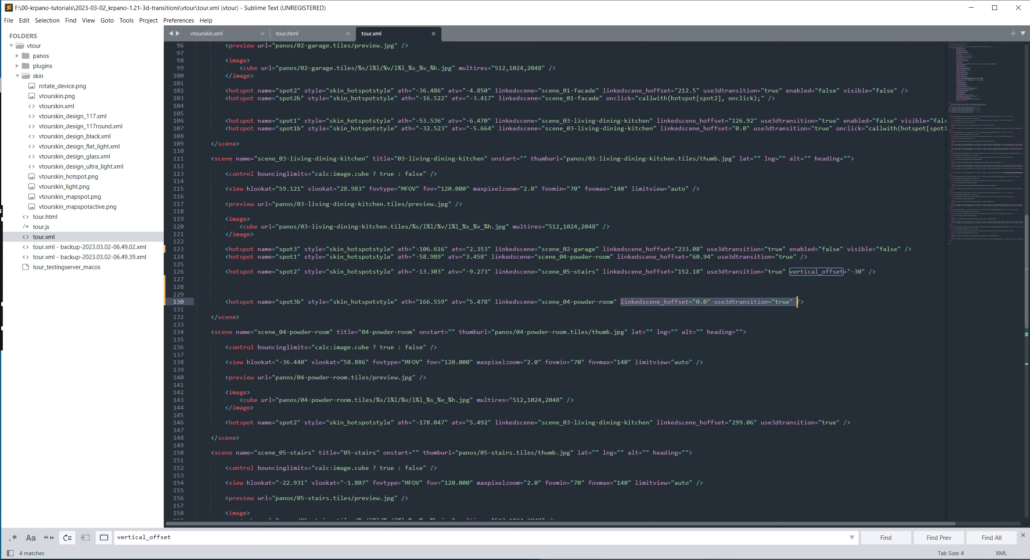
pyautogui.press('BackSpace')
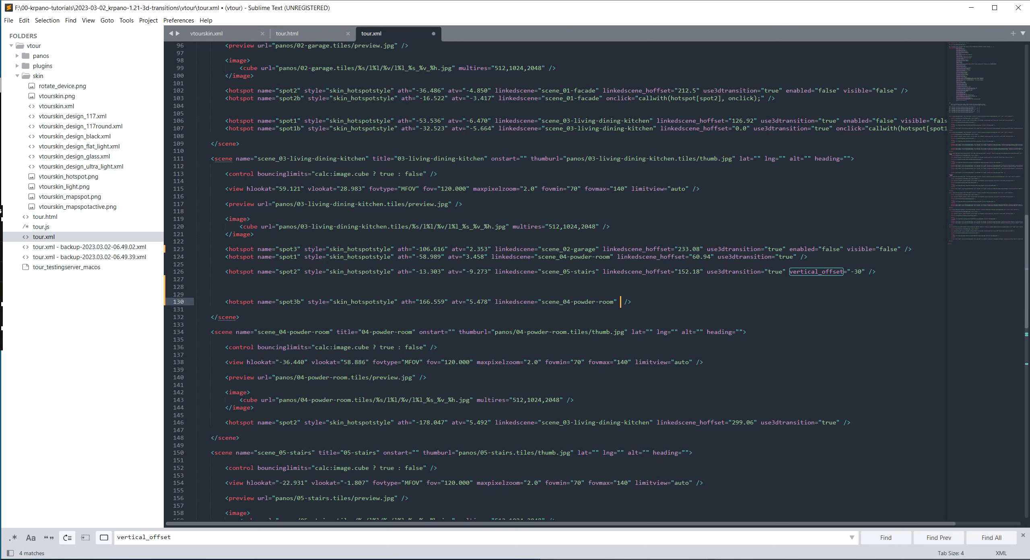
pyautogui.moveTo(494, 302); pyautogui.dragTo(619, 302)
pyautogui.press('BackSpace')
# Copy the onclick callwith attribute from spot2b into spot3b, point it to hotspot[spot3] and save tour.xml.
pyautogui.click(606, 98)
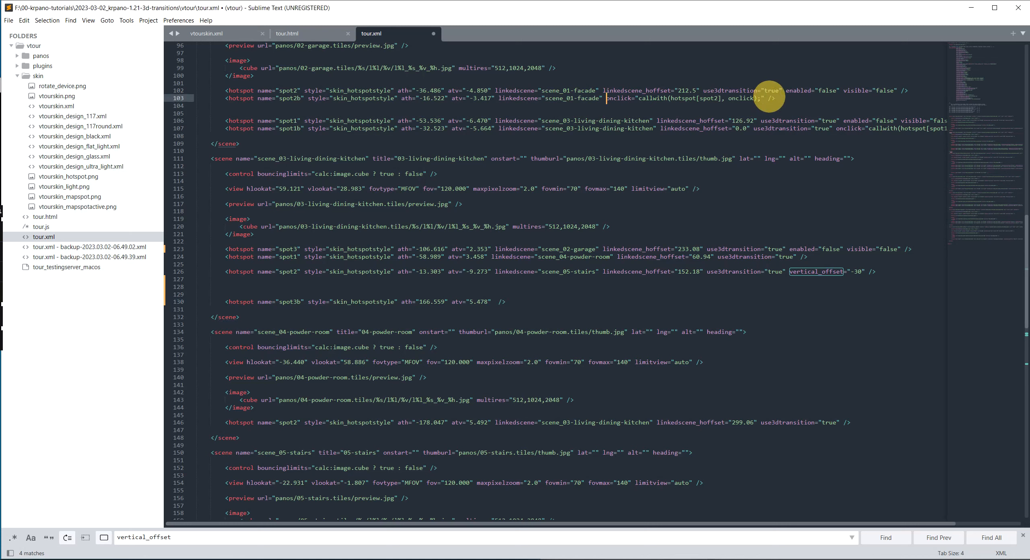
pyautogui.keyDown('shift'); pyautogui.click(764, 98); pyautogui.keyUp('shift')
pyautogui.hotkey('ctrl', 'c')
pyautogui.click(497, 301)
pyautogui.hotkey('ctrl', 'v')
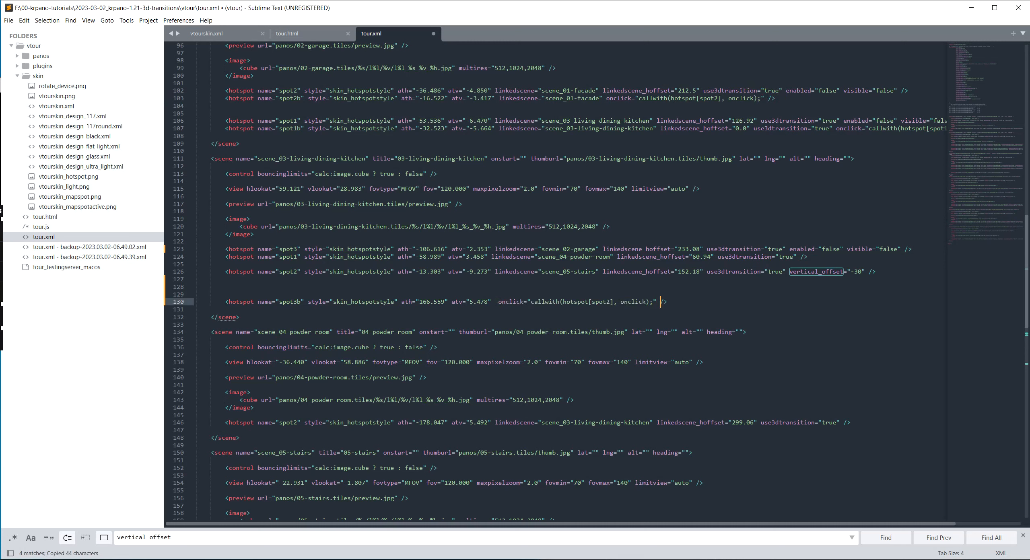
pyautogui.doubleClick(284, 249)
pyautogui.hotkey('ctrl', 'c')
pyautogui.doubleClick(601, 302)
pyautogui.hotkey('ctrl', 'v')
pyautogui.hotkey('ctrl', 's')
# Switch to the browser, reload the virtual tour and test the door hotspots from the garage into the living room and back.
pyautogui.hotkey('alt', 'Tab')
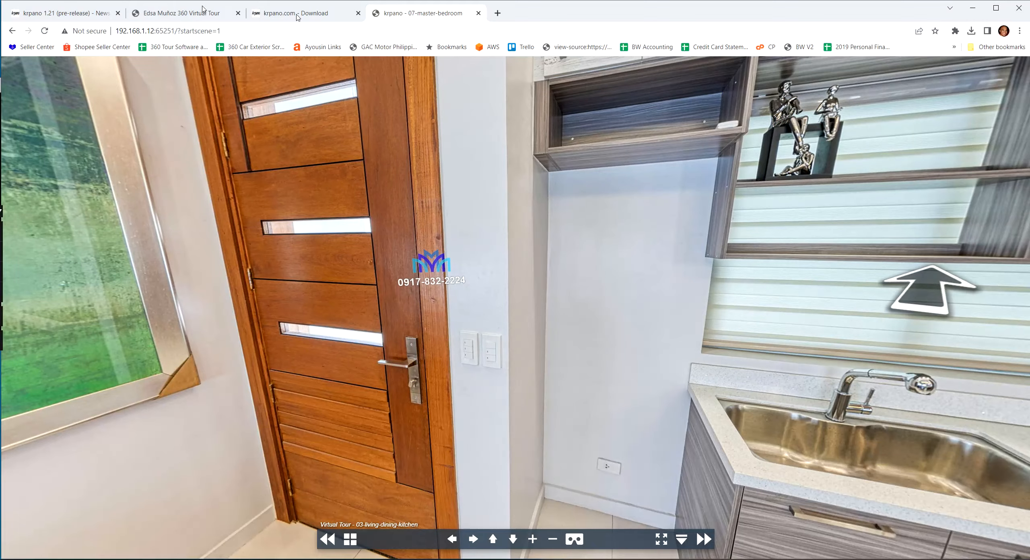
pyautogui.click(44, 32)
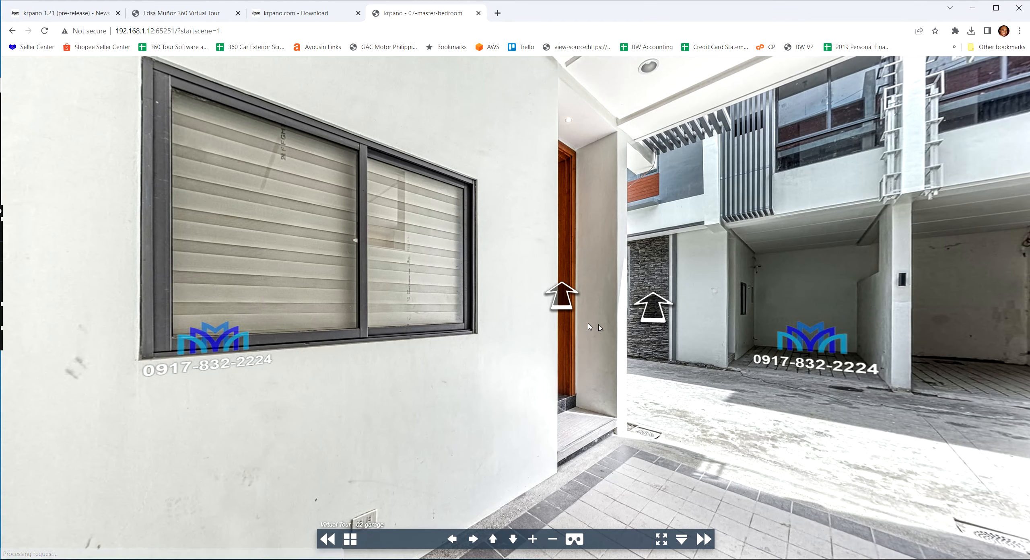
pyautogui.click(557, 298)
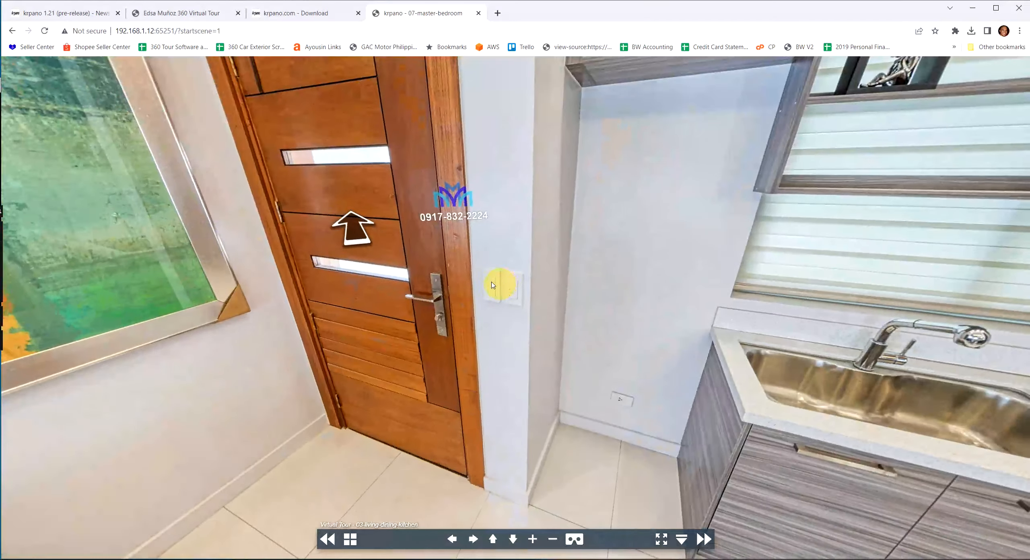
pyautogui.moveTo(493, 285); pyautogui.dragTo(635, 297)
pyautogui.moveTo(538, 288); pyautogui.dragTo(766, 293)
pyautogui.click(446, 256)
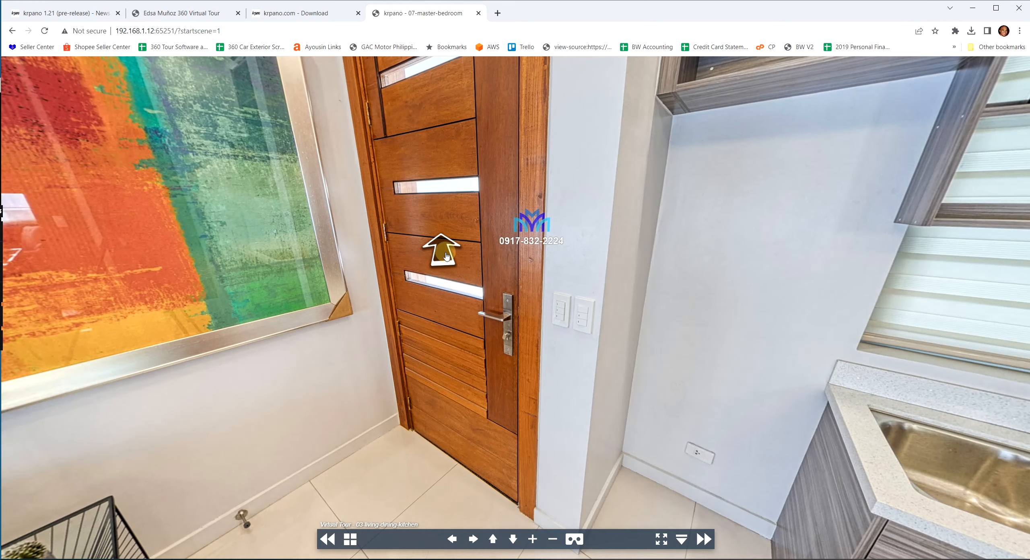
# Test the 3D transitions repeatedly in both directions between the living room and the garage, looking around in each scene.
pyautogui.moveTo(696, 345); pyautogui.dragTo(543, 336)
pyautogui.moveTo(718, 257); pyautogui.dragTo(858, 276)
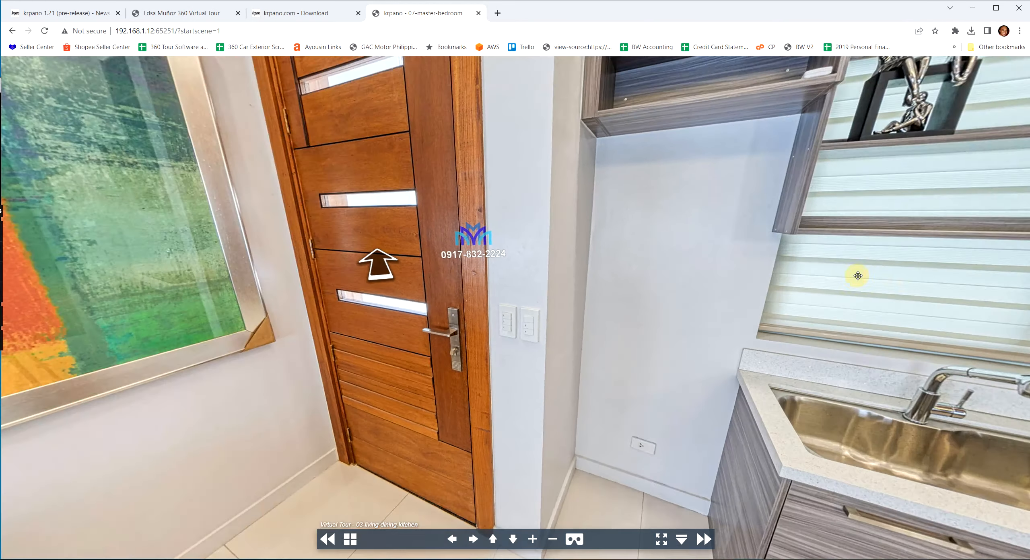
pyautogui.click(385, 276)
pyautogui.moveTo(362, 308); pyautogui.dragTo(524, 315)
pyautogui.moveTo(322, 318); pyautogui.dragTo(421, 319)
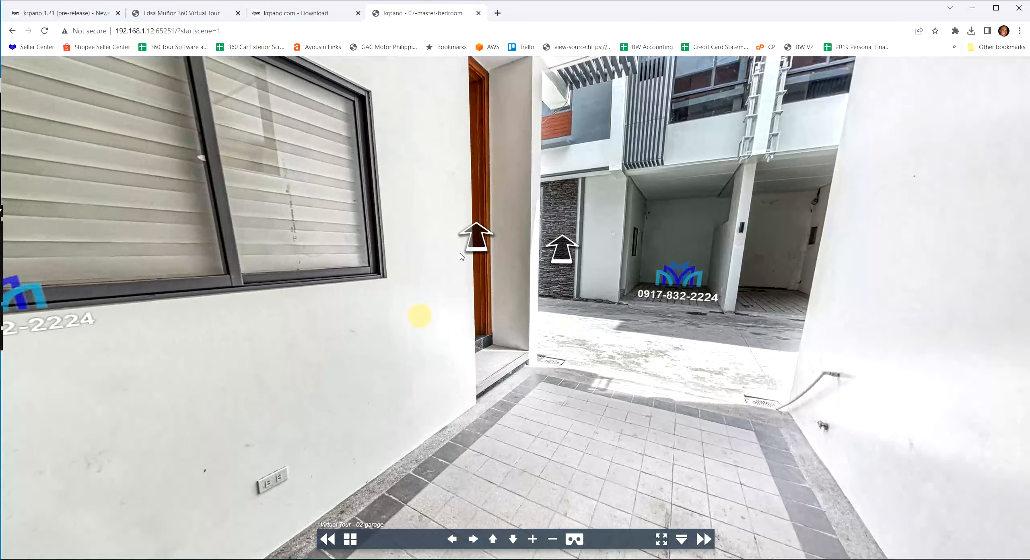
pyautogui.click(467, 248)
pyautogui.moveTo(744, 269); pyautogui.dragTo(710, 276)
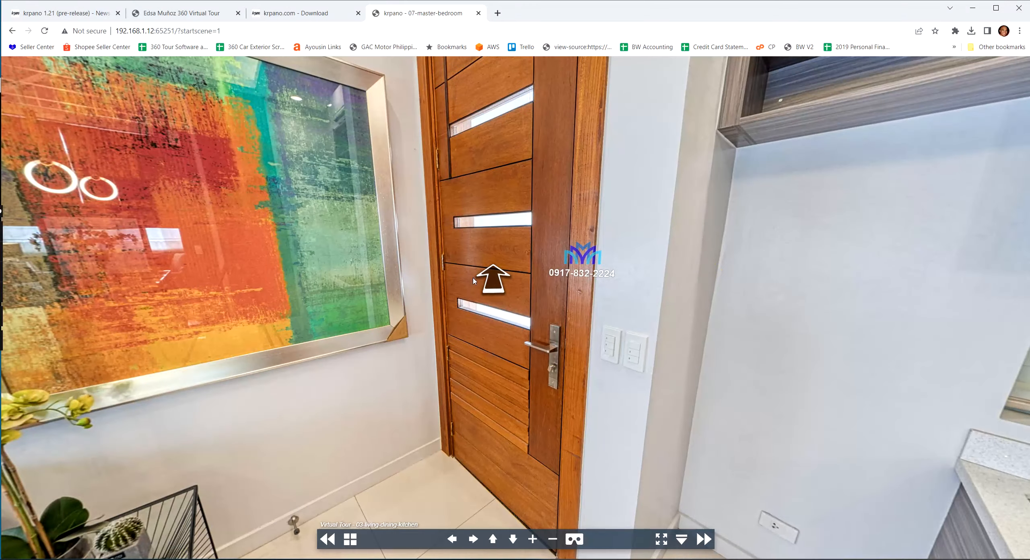
pyautogui.click(493, 285)
pyautogui.moveTo(334, 302); pyautogui.dragTo(808, 318)
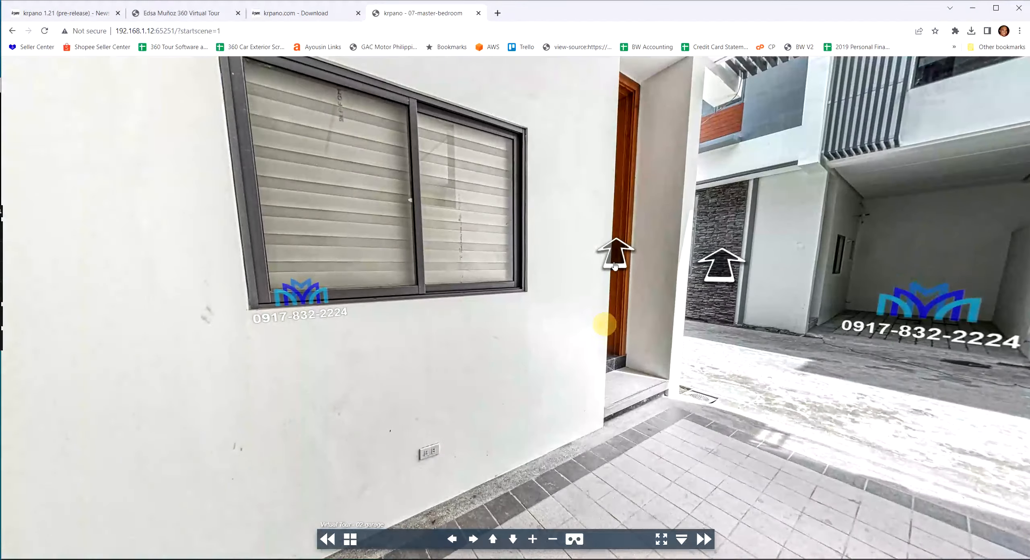
pyautogui.click(613, 257)
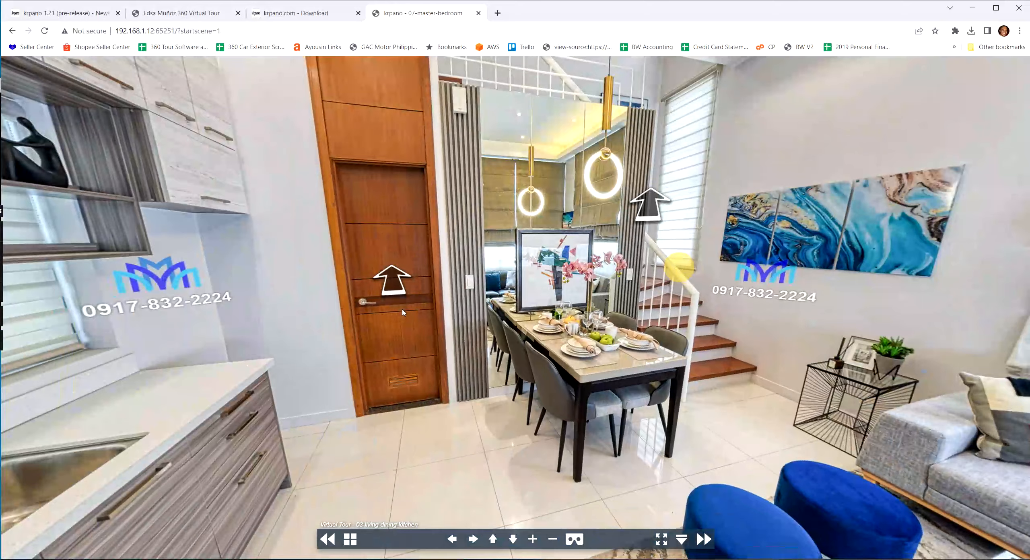
# Test the hotspot into the powder room and back, and look around the living and dining area.
pyautogui.click(391, 278)
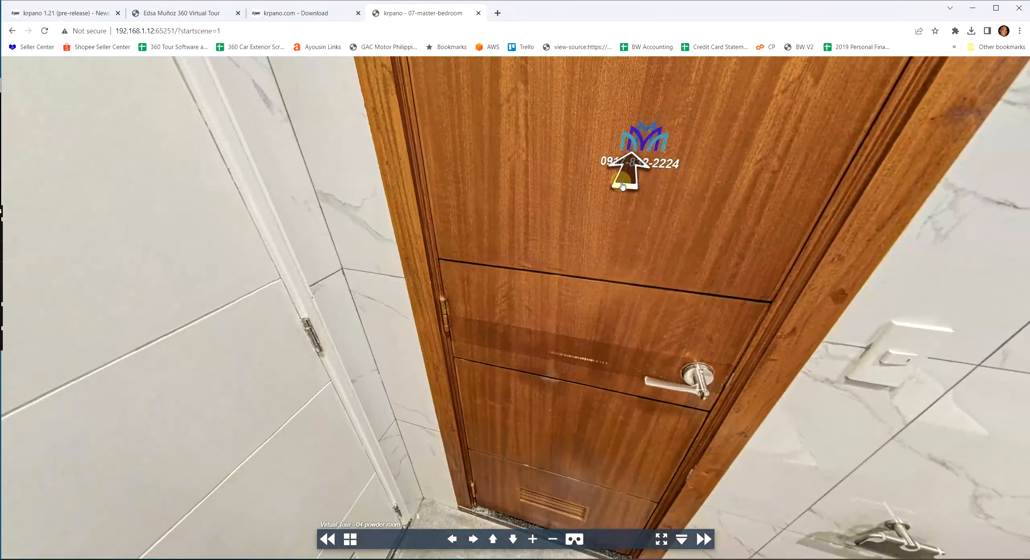
pyautogui.click(625, 177)
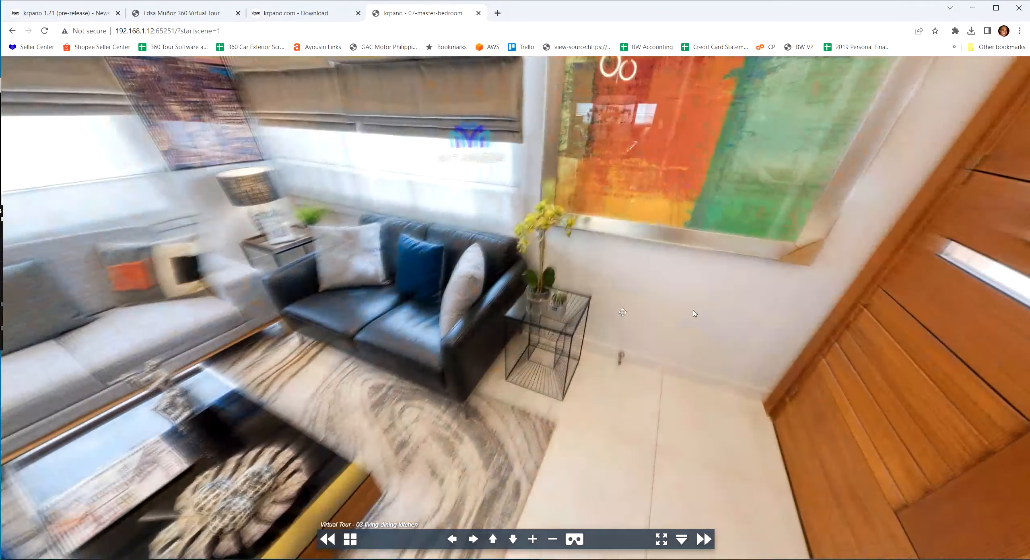
pyautogui.moveTo(764, 362); pyautogui.dragTo(414, 333)
pyautogui.moveTo(865, 362); pyautogui.dragTo(531, 375)
pyautogui.moveTo(386, 459); pyautogui.dragTo(506, 370)
# Open krpano.com in a new browser tab and go to the release notes of version 1.21.
pyautogui.click(498, 13)
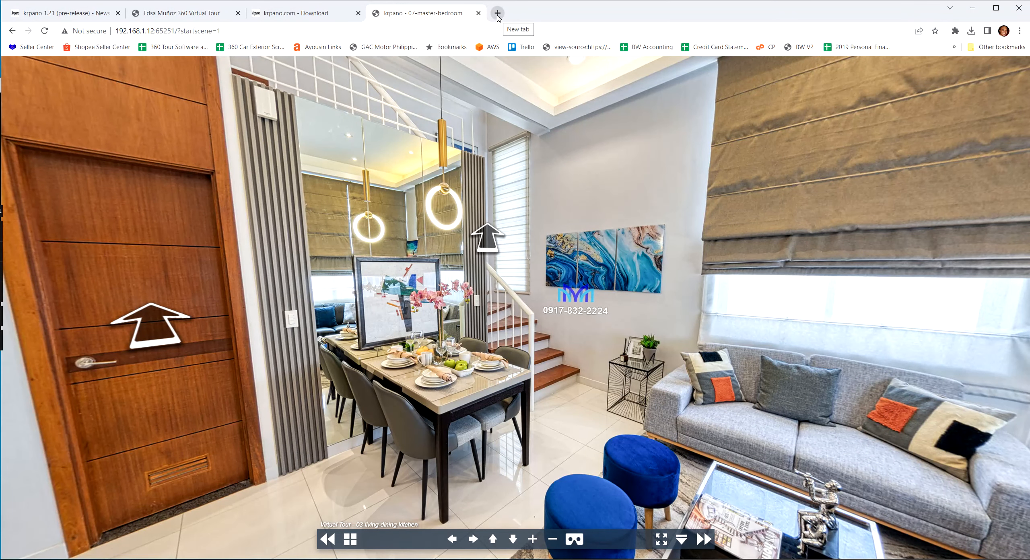
pyautogui.write('krp')
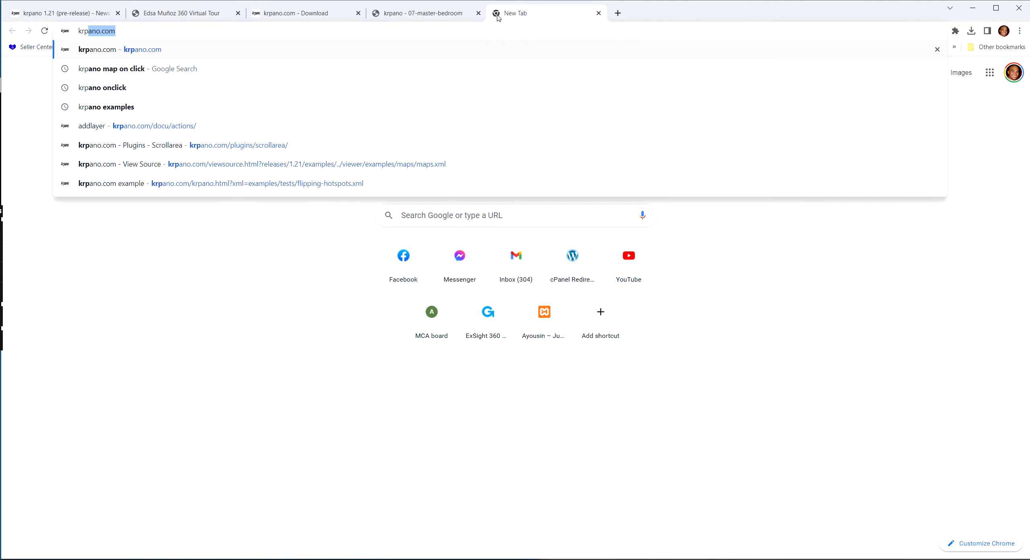
pyautogui.press('Return')
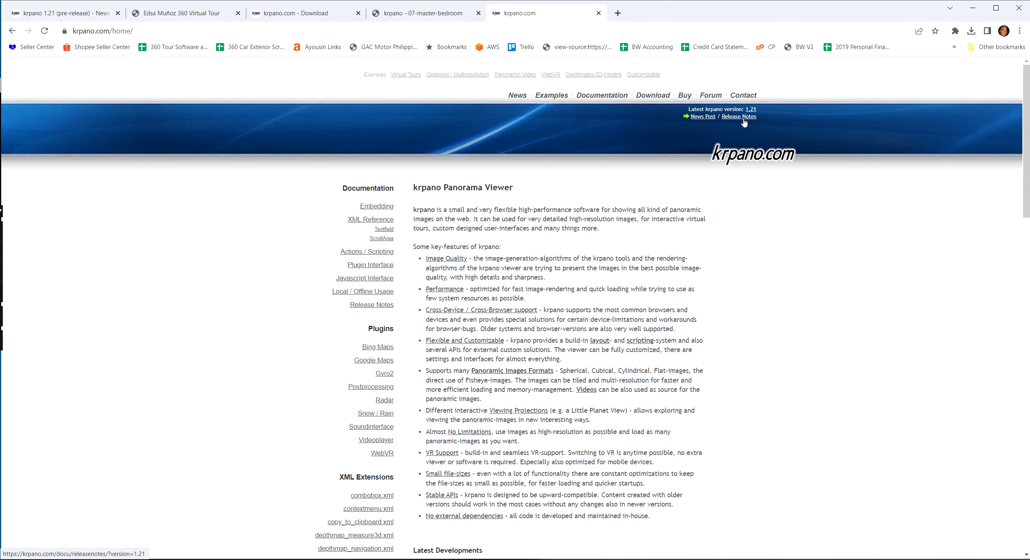
pyautogui.click(744, 119)
# Read through the 1.21 release notes to the Scrollarea section and highlight its entries.
pyautogui.scroll(-15, 760, 277)
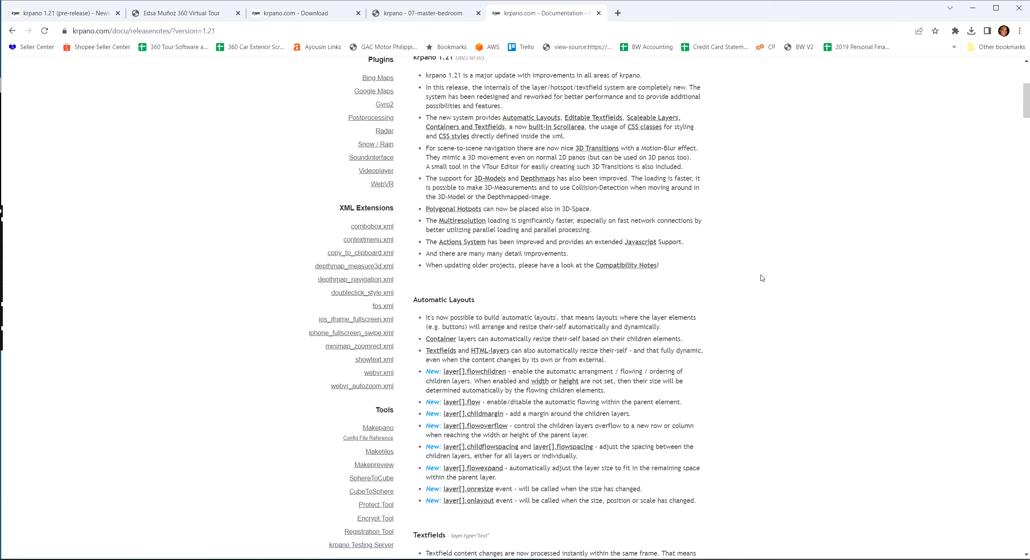
pyautogui.scroll(-5, 760, 277)
pyautogui.scroll(-7, 761, 277)
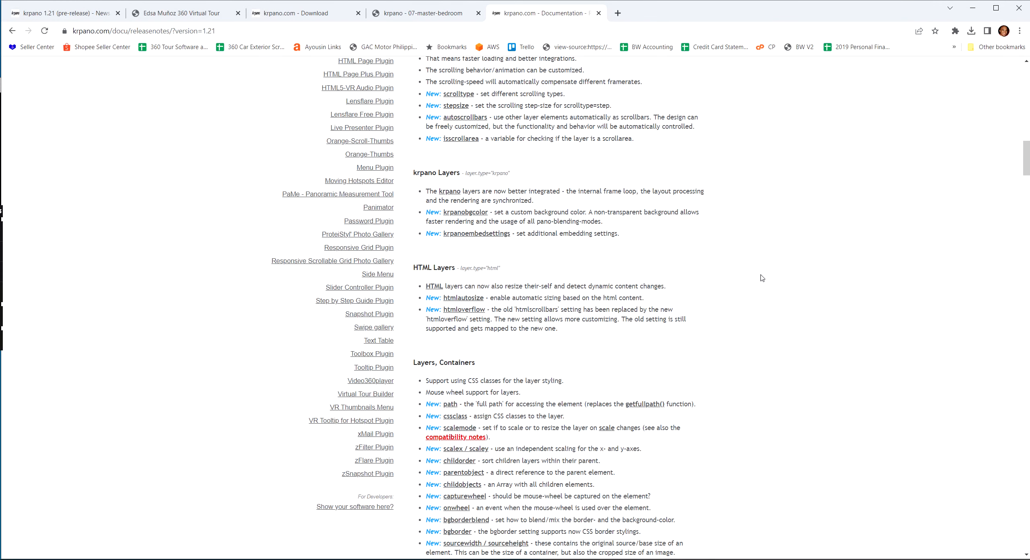
pyautogui.scroll(3, 761, 277)
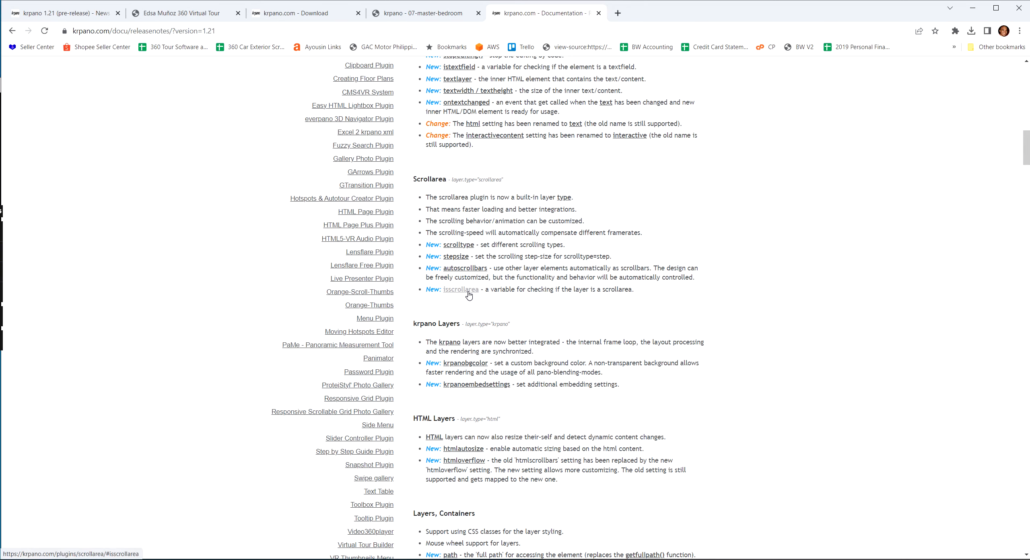
pyautogui.moveTo(512, 186); pyautogui.dragTo(402, 184)
pyautogui.scroll(-4, 523, 189)
pyautogui.scroll(6, 531, 190)
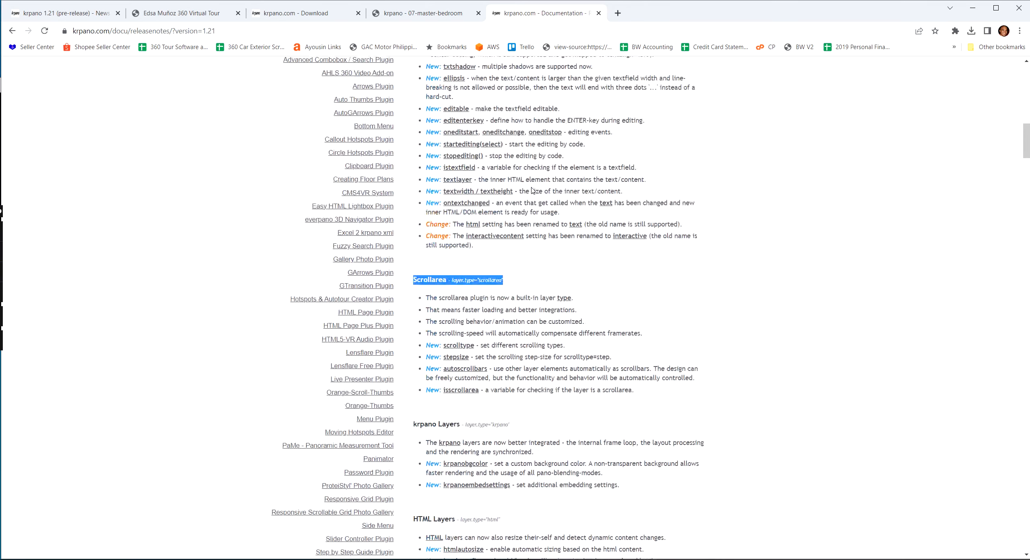
pyautogui.moveTo(647, 401); pyautogui.dragTo(402, 279)
pyautogui.click(641, 297)
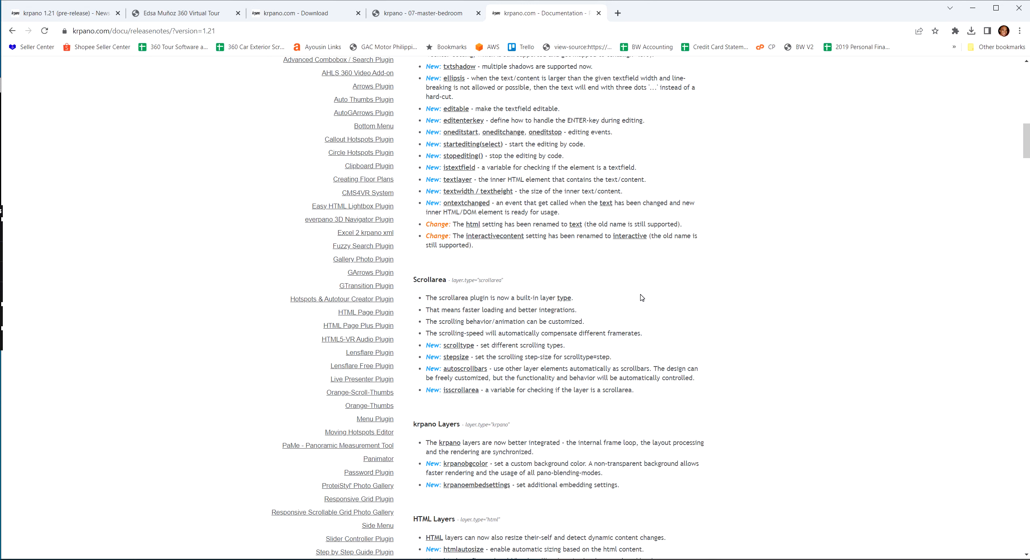
# Examine the krpano Layers, HTML Layers, Containers and Hotspots sections of the release notes and return to the page start.
pyautogui.scroll(-3, 653, 255)
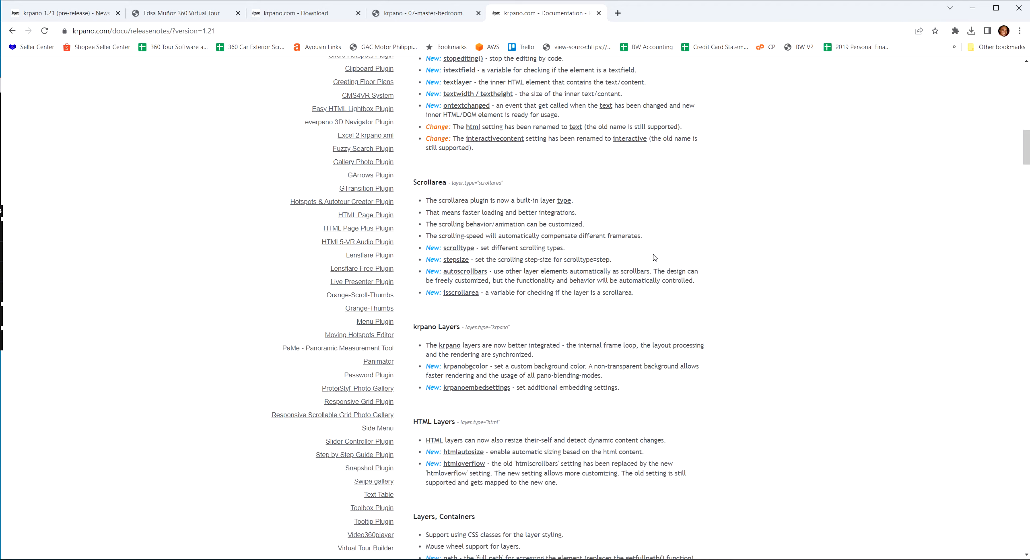
pyautogui.moveTo(640, 248); pyautogui.dragTo(420, 138)
pyautogui.scroll(-7, 742, 189)
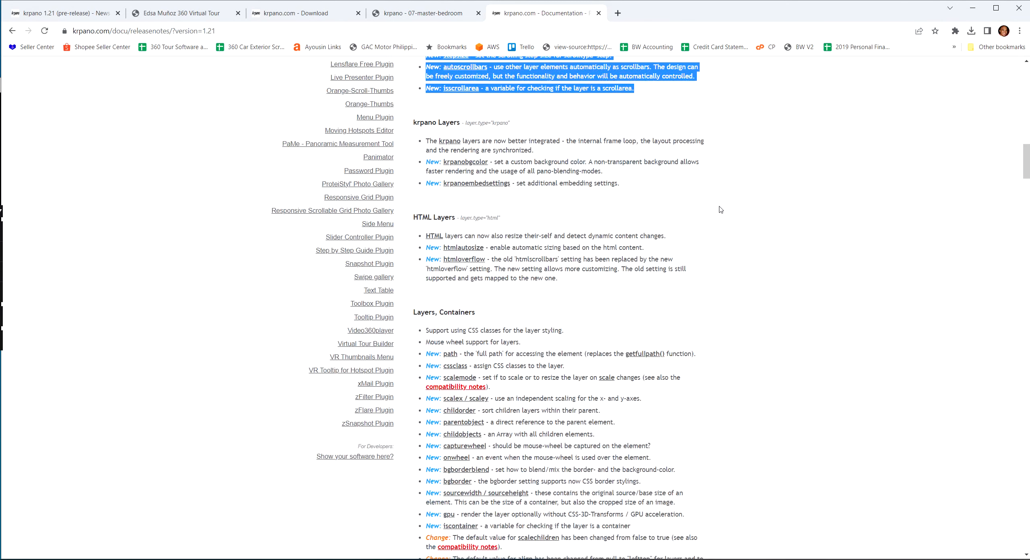
pyautogui.scroll(-4, 668, 258)
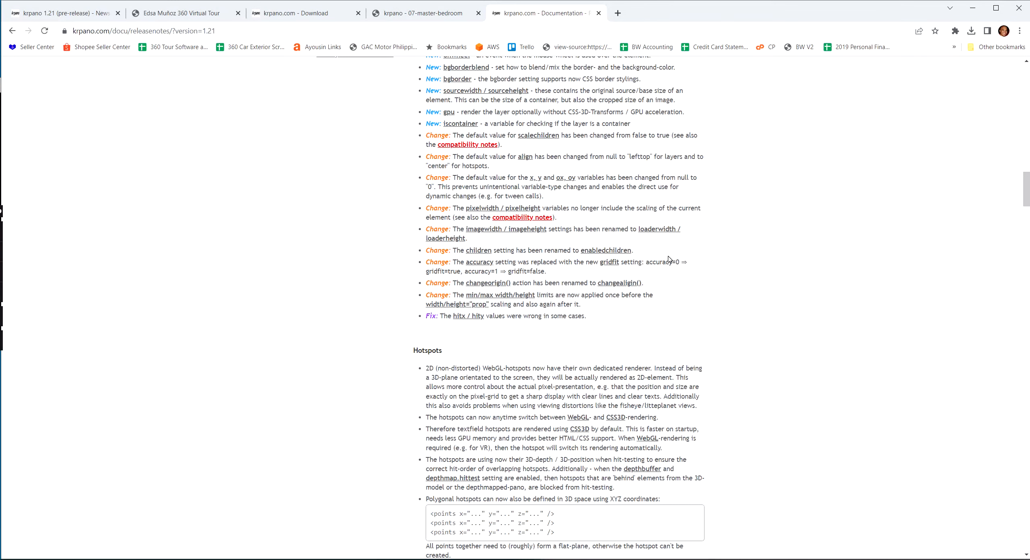
pyautogui.scroll(6, 668, 258)
pyautogui.scroll(-5, 764, 222)
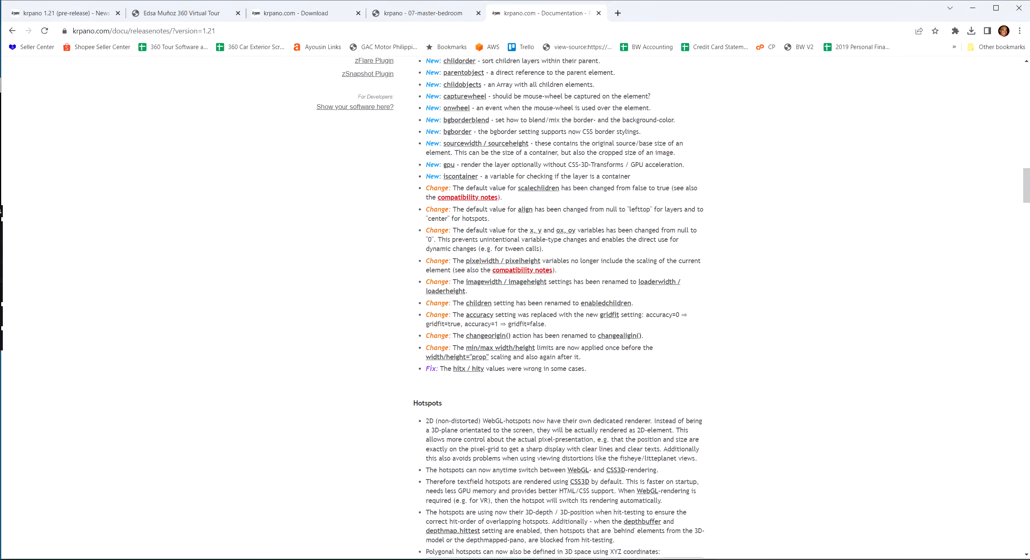
pyautogui.scroll(6, 922, 166)
pyautogui.scroll(20, 923, 166)
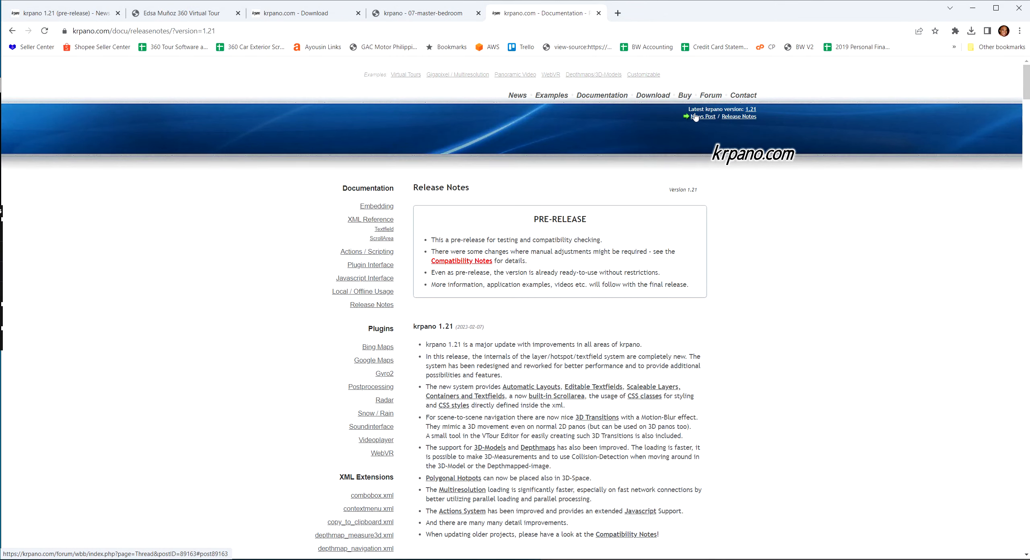
# Open the krpano examples page and search it for "layers" until the Layers example is reached.
pyautogui.click(551, 95)
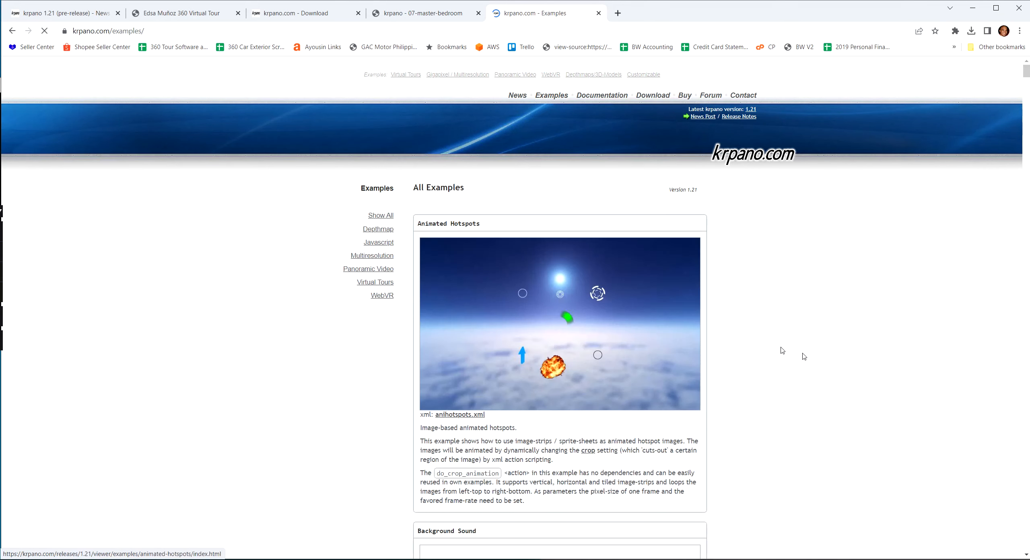
pyautogui.scroll(-20, 784, 351)
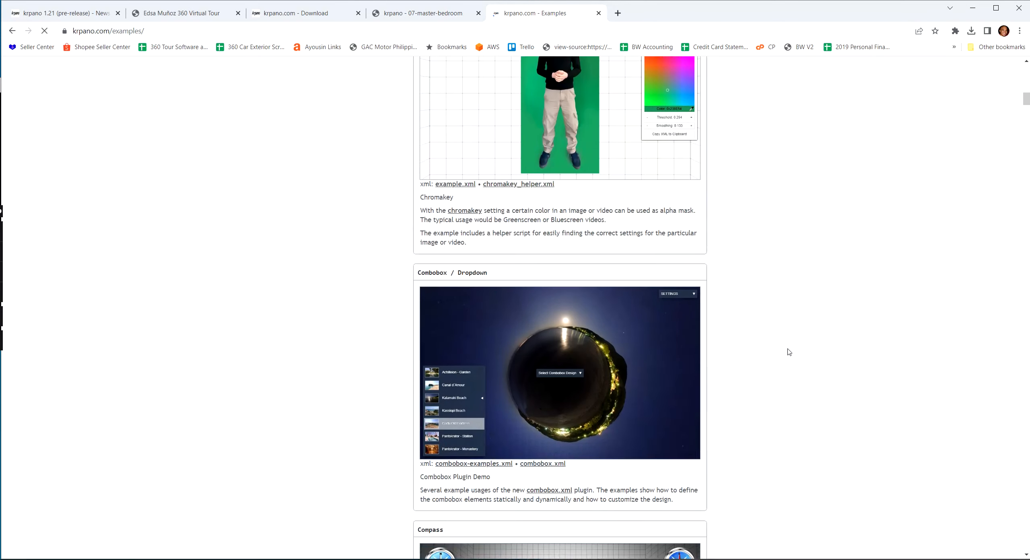
pyautogui.scroll(-20, 788, 352)
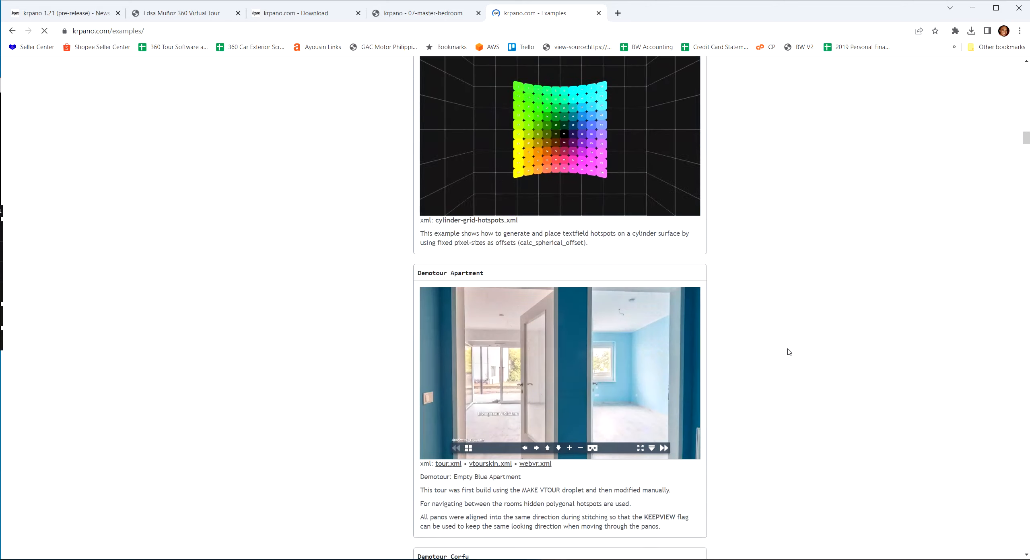
pyautogui.scroll(-6, 788, 352)
pyautogui.hotkey('ctrl', 'f')
pyautogui.write('layers')
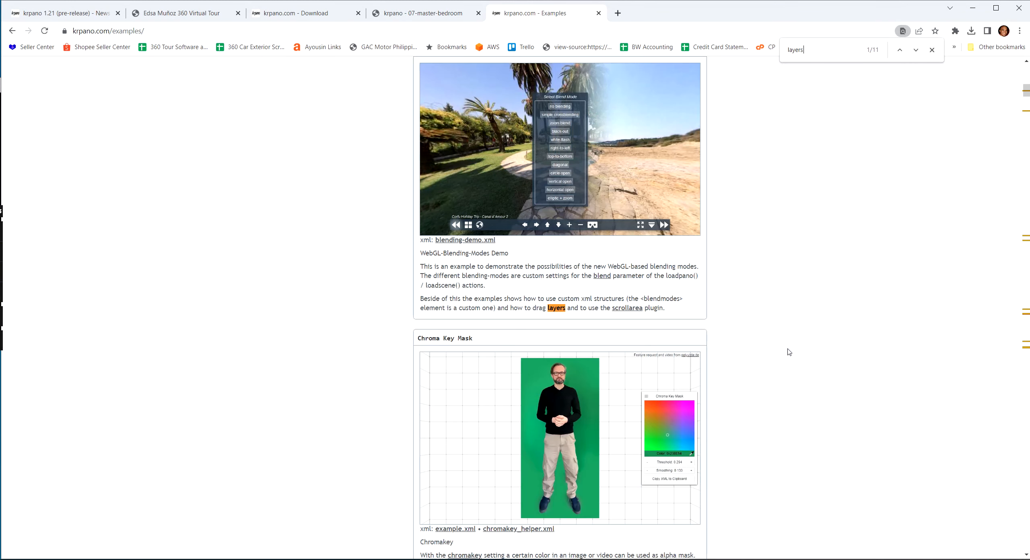
pyautogui.press('Return')
pyautogui.press('Return')
pyautogui.press('Return')
pyautogui.press('Return')
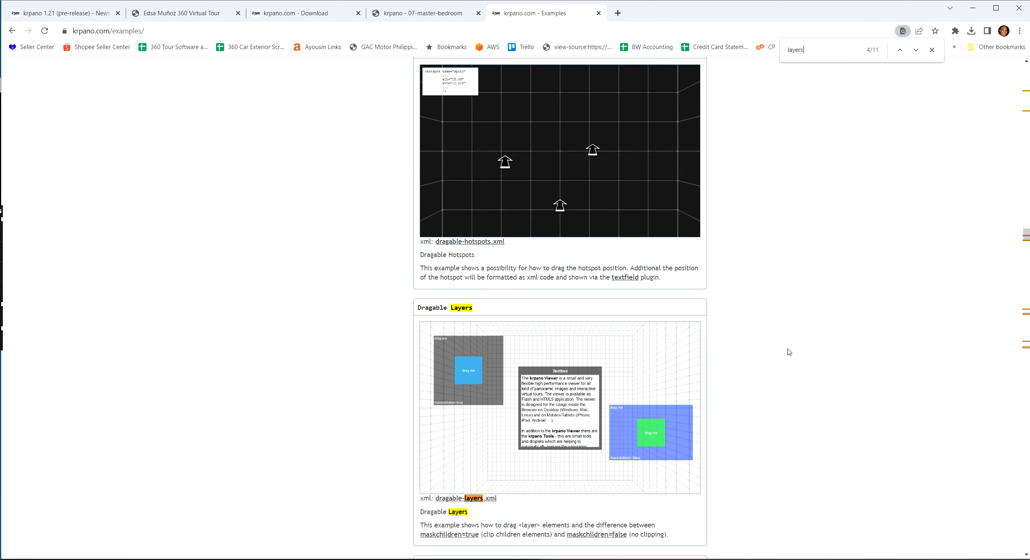
pyautogui.press('Return')
pyautogui.press('Return')
pyautogui.press('Return')
pyautogui.press('Return')
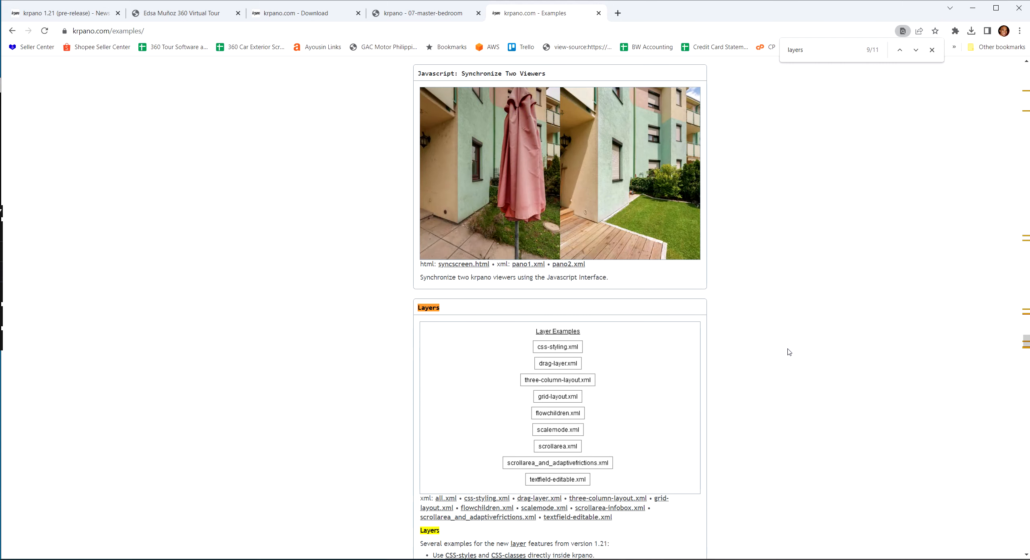
# Open the Layers example in a new browser tab and view its grid-layout.xml demo.
pyautogui.scroll(-3, 788, 351)
pyautogui.rightClick(620, 256)
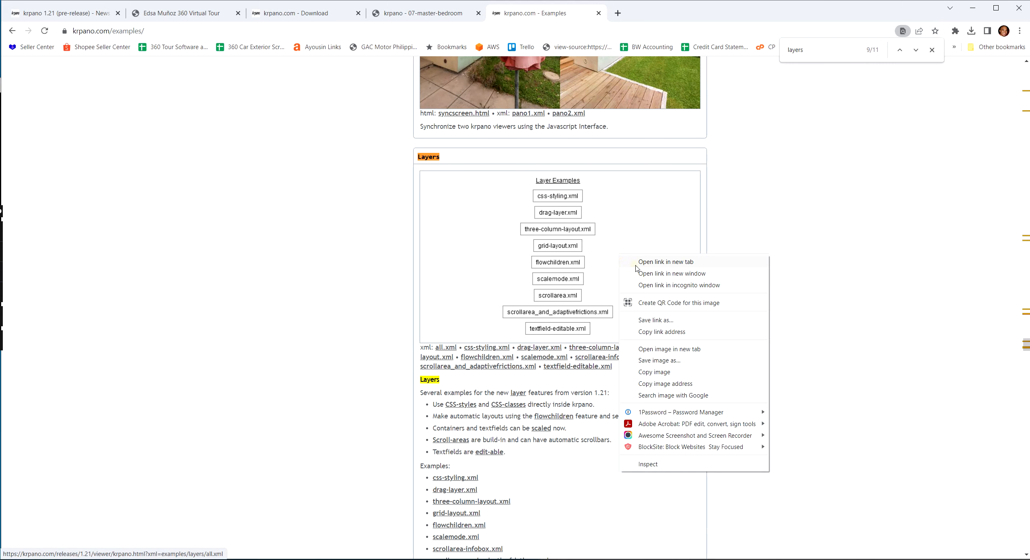
pyautogui.click(640, 261)
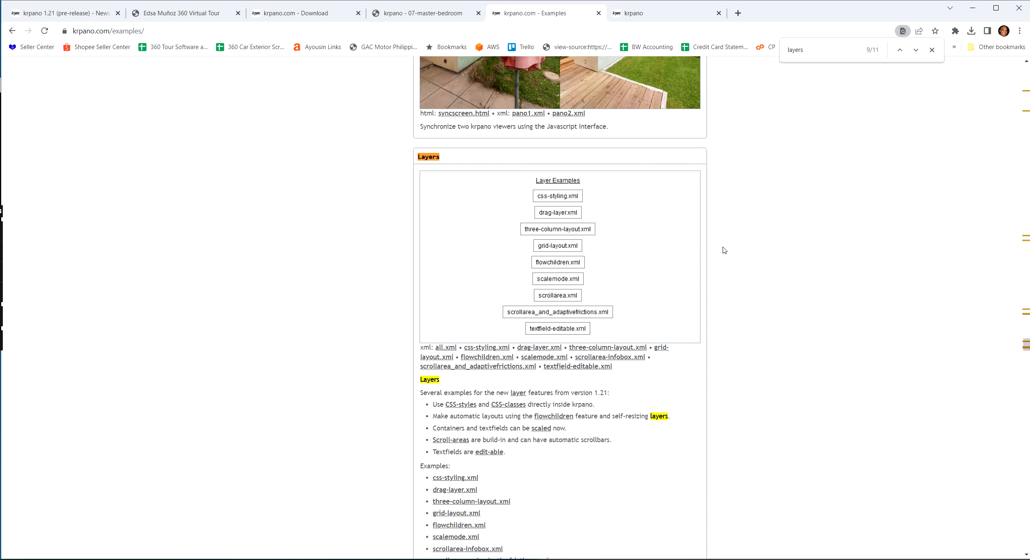
pyautogui.scroll(-2, 730, 242)
pyautogui.scroll(2, 730, 242)
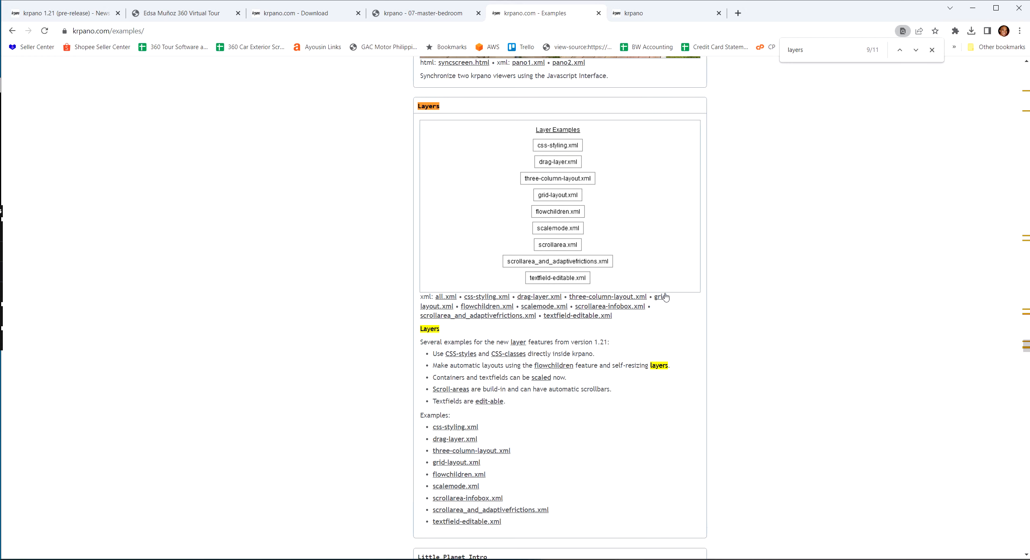
pyautogui.click(640, 11)
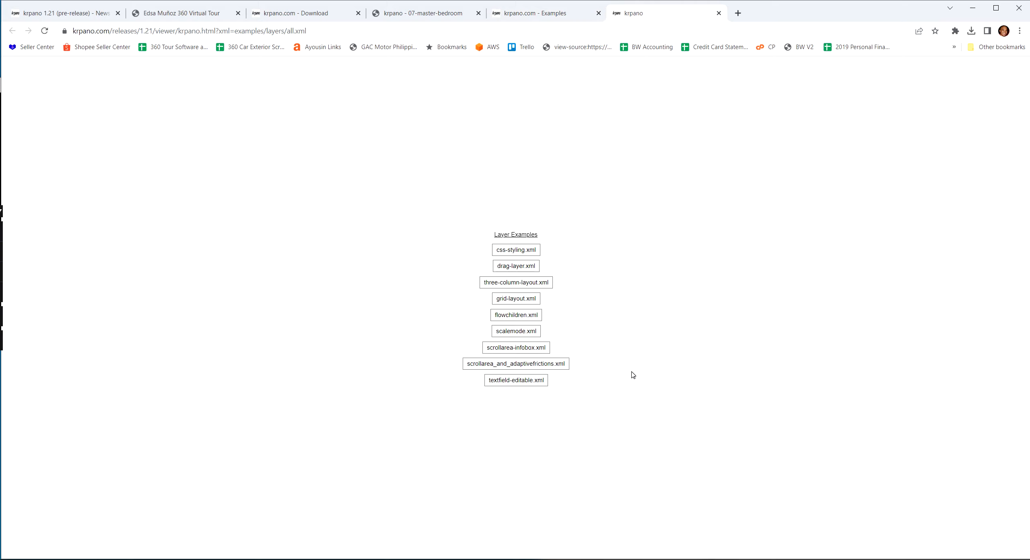
pyautogui.click(519, 299)
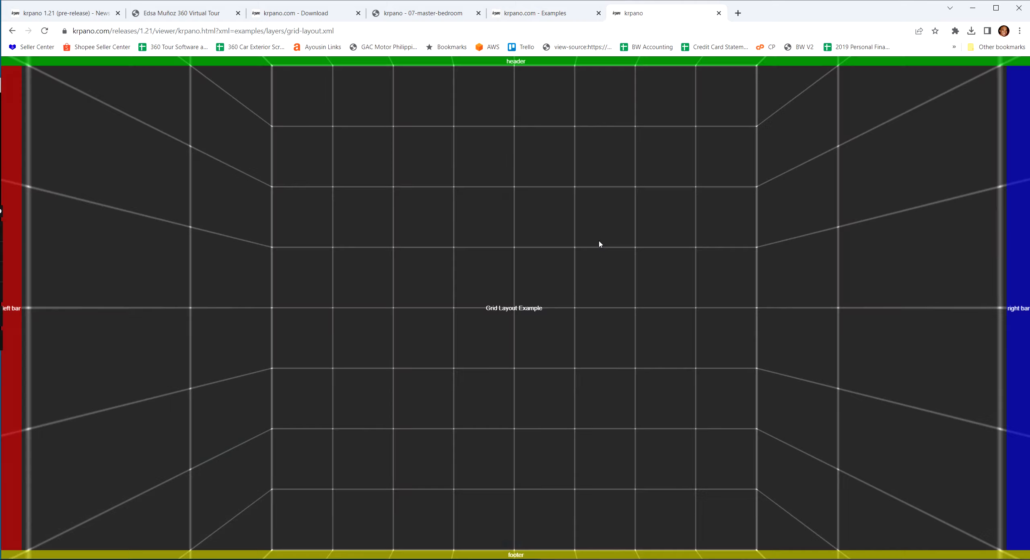
# Look around the grid-layout.xml demo panorama, return to the layer examples and open the flowchildren.xml demo.
pyautogui.moveTo(297, 312); pyautogui.dragTo(473, 323)
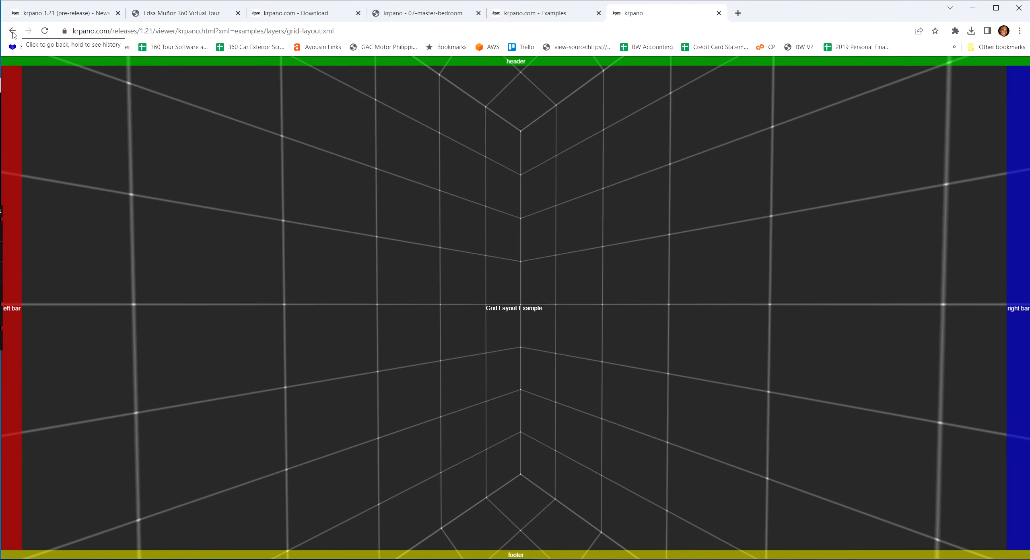
pyautogui.click(12, 30)
pyautogui.click(523, 318)
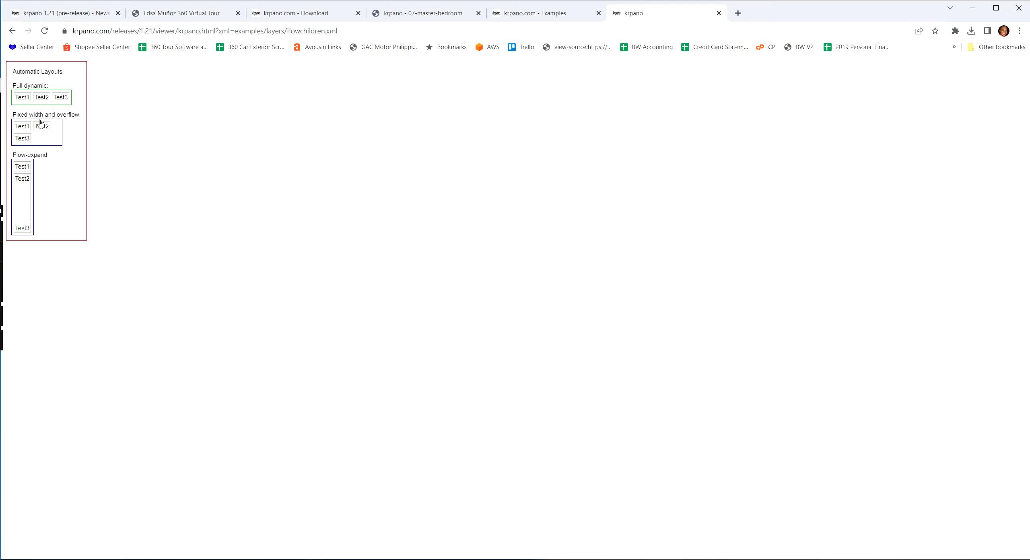
# Enlarge the Test1, Test2 and Test3 boxes in the Full dynamic, Fixed width and overflow, and Flow-expand layouts.
pyautogui.click(46, 99)
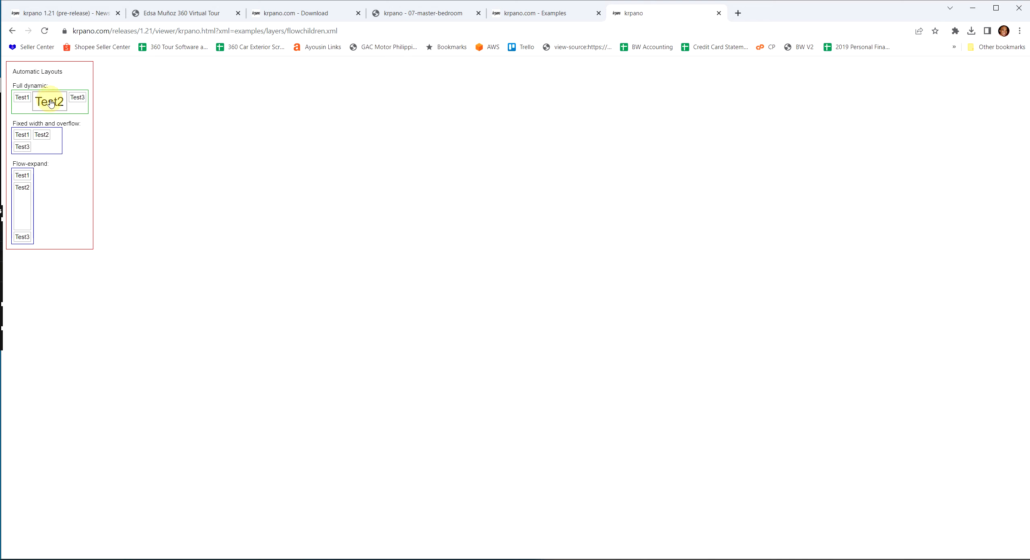
pyautogui.click(76, 100)
pyautogui.click(22, 98)
pyautogui.click(23, 135)
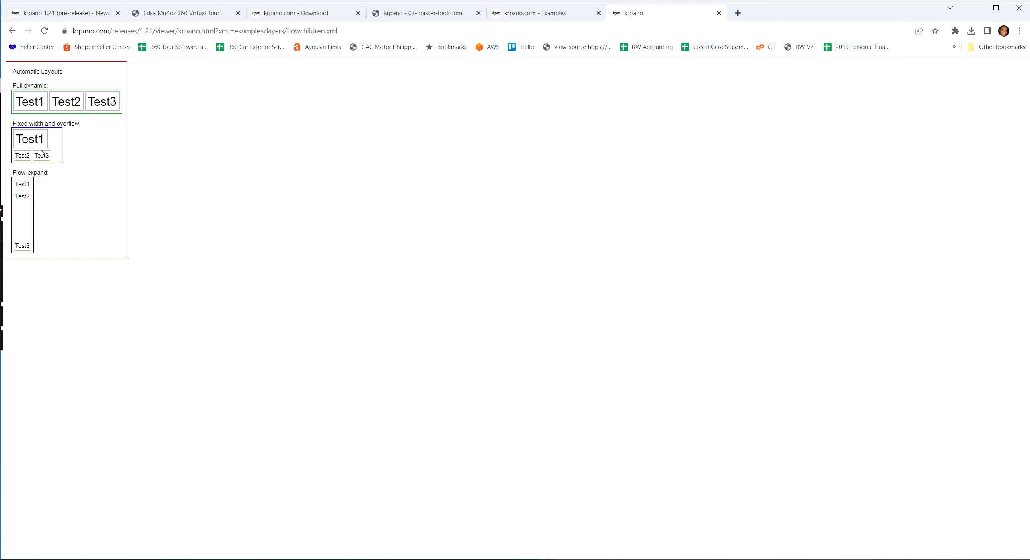
pyautogui.click(39, 154)
pyautogui.click(24, 157)
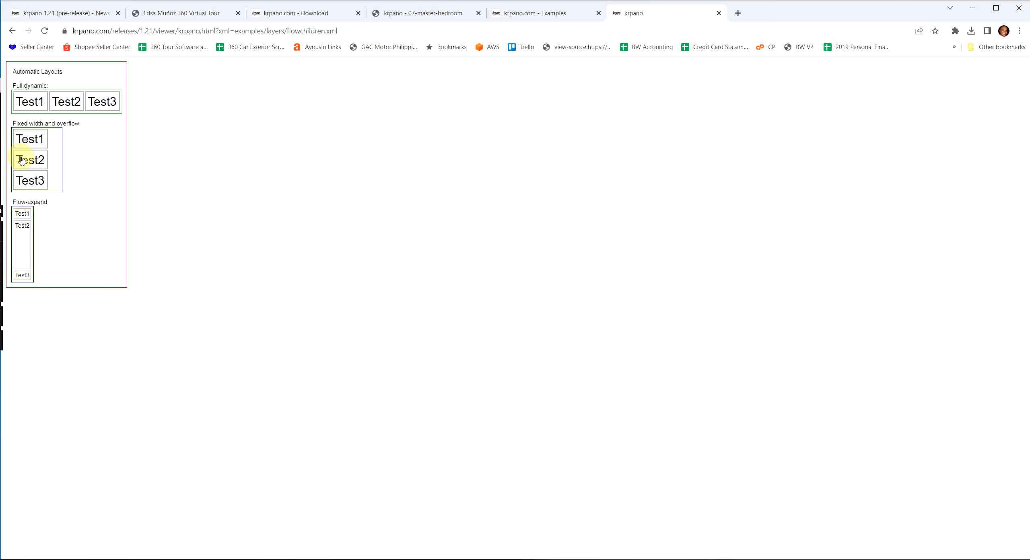
pyautogui.click(21, 216)
pyautogui.click(25, 238)
pyautogui.click(22, 274)
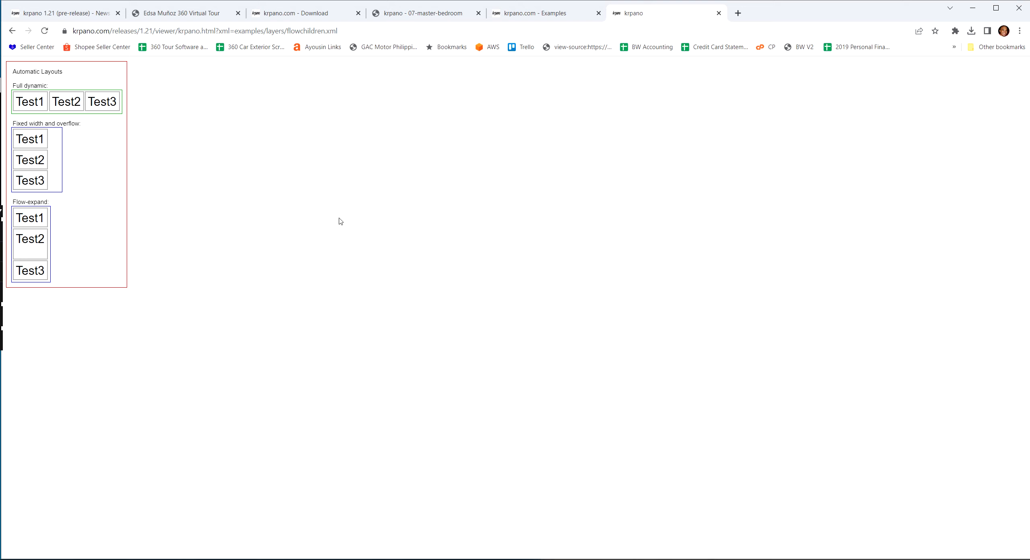
# Switch to the Edsa Muñoz 360 Virtual Tour and display its Second Floor scene list.
pyautogui.click(185, 12)
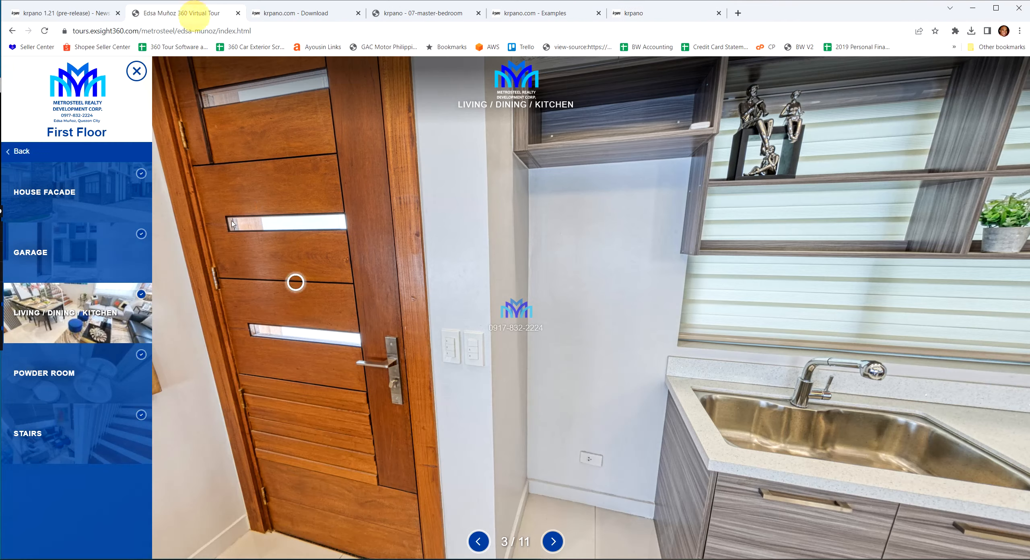
pyautogui.click(51, 159)
pyautogui.click(68, 190)
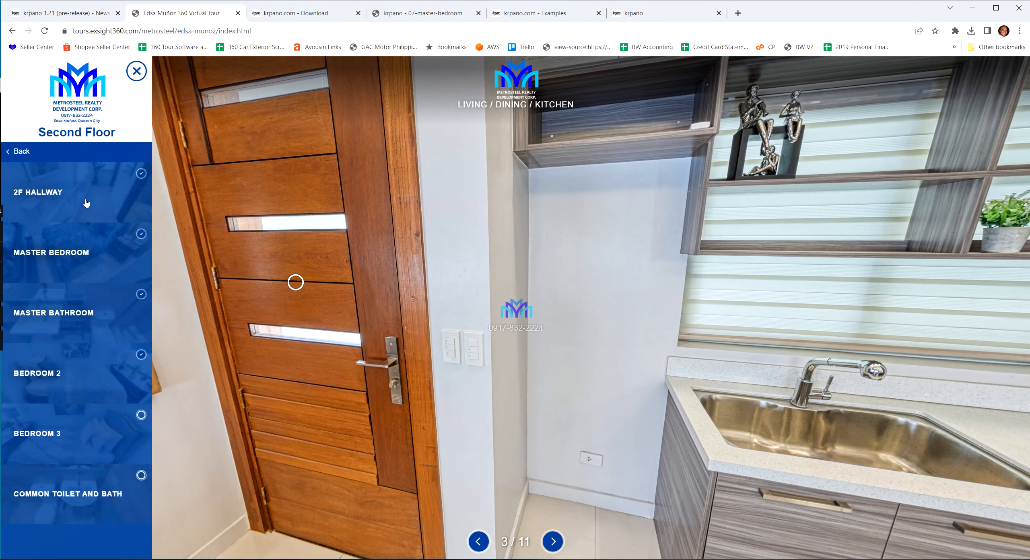
# Open the Filinvest City 360 Virtual Tour in a new browser tab.
pyautogui.click(737, 13)
pyautogui.write('f')
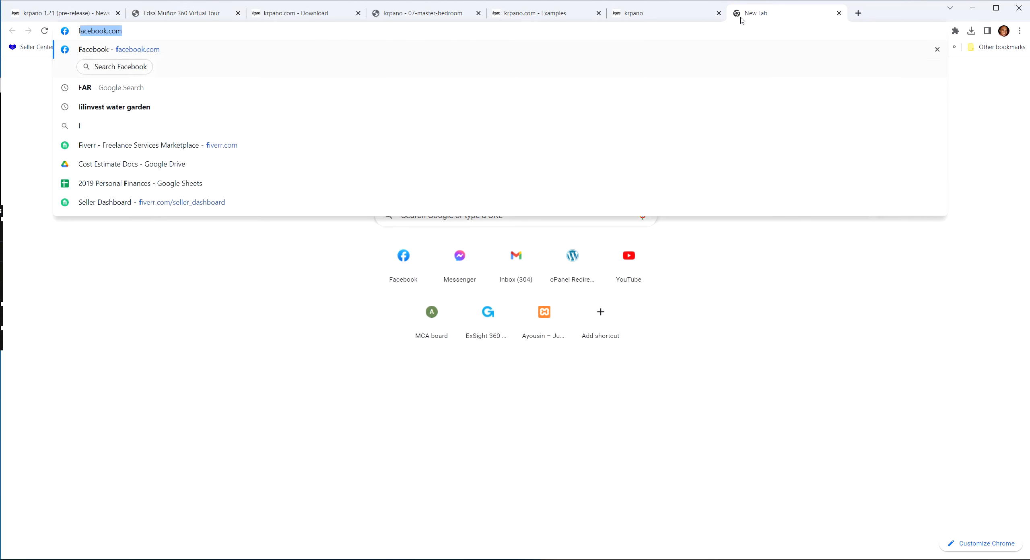
pyautogui.write('ilinvest cit')
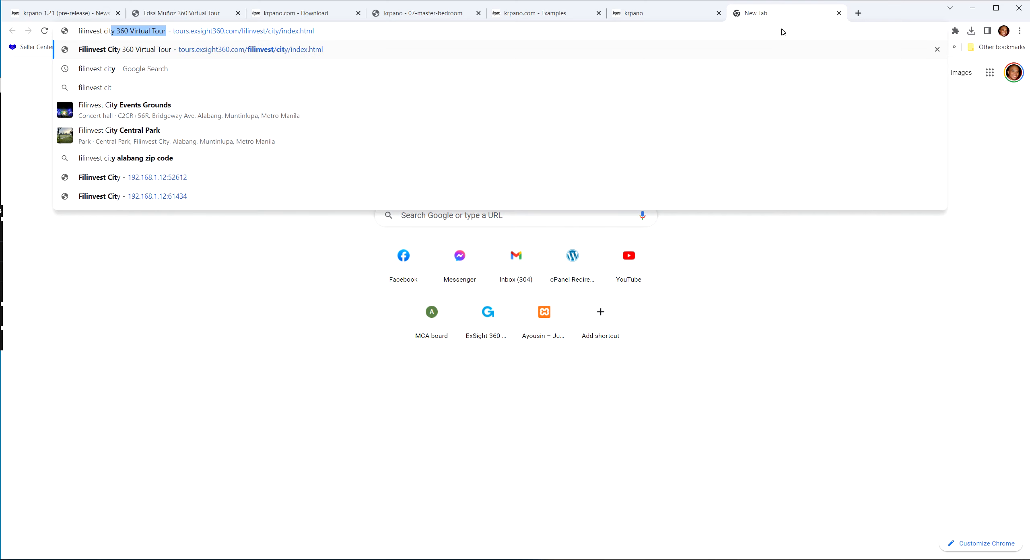
pyautogui.click(271, 50)
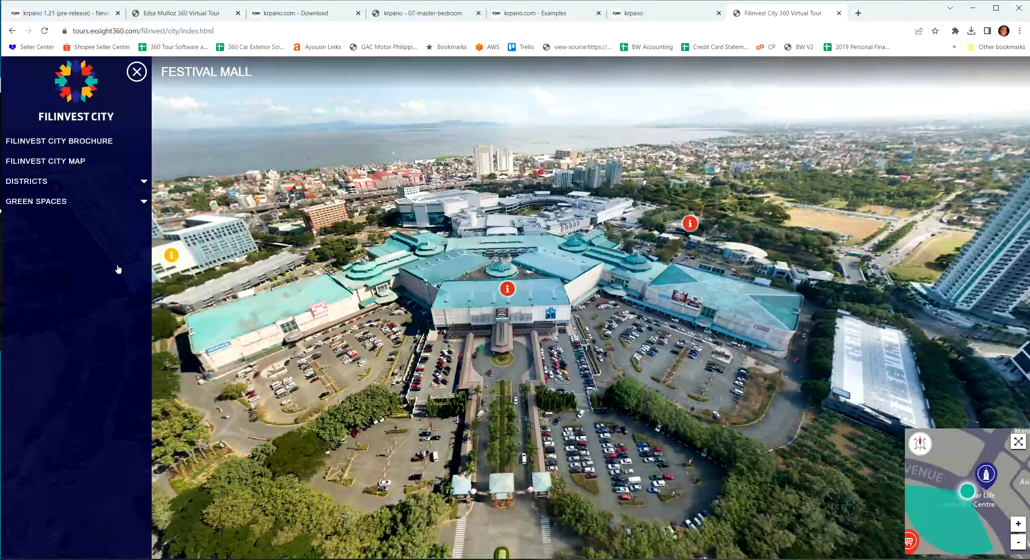
# Expand Green Spaces and its Spectrum Linear Park submenu, and load the Section A.1 scene.
pyautogui.click(133, 206)
pyautogui.click(100, 224)
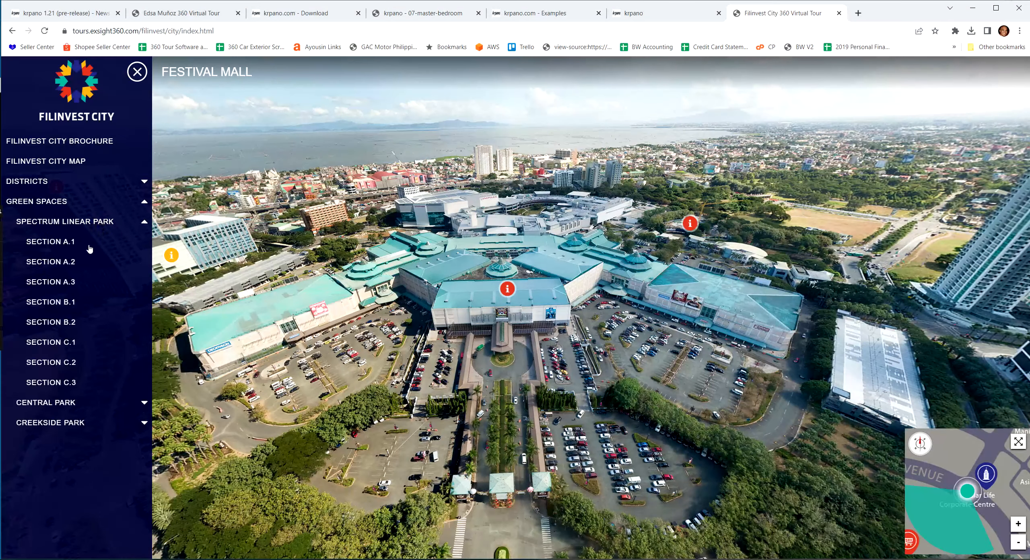
pyautogui.click(74, 242)
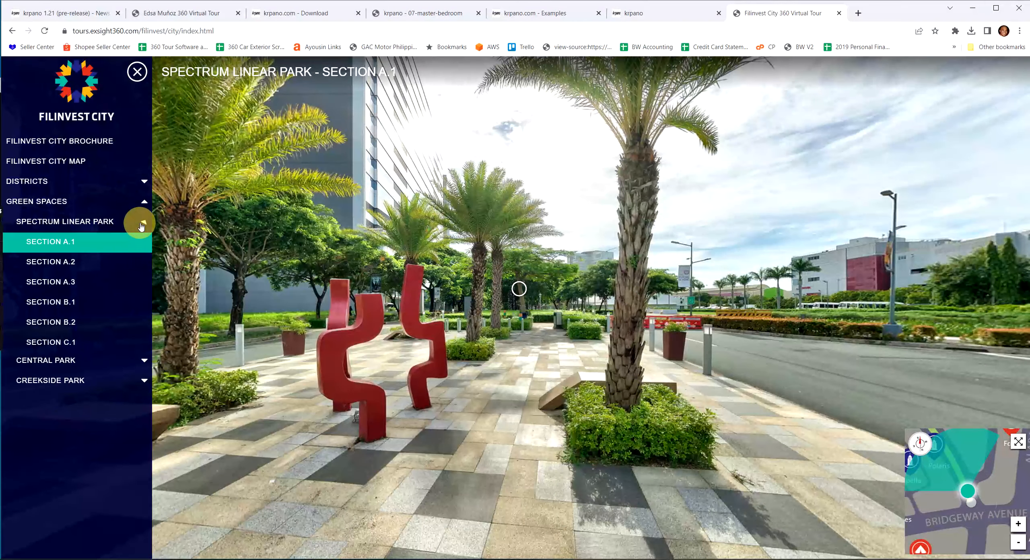
# Collapse the Spectrum Linear Park submenu and test expanding and collapsing the Central Park submenu, leaving it expanded.
pyautogui.click(141, 223)
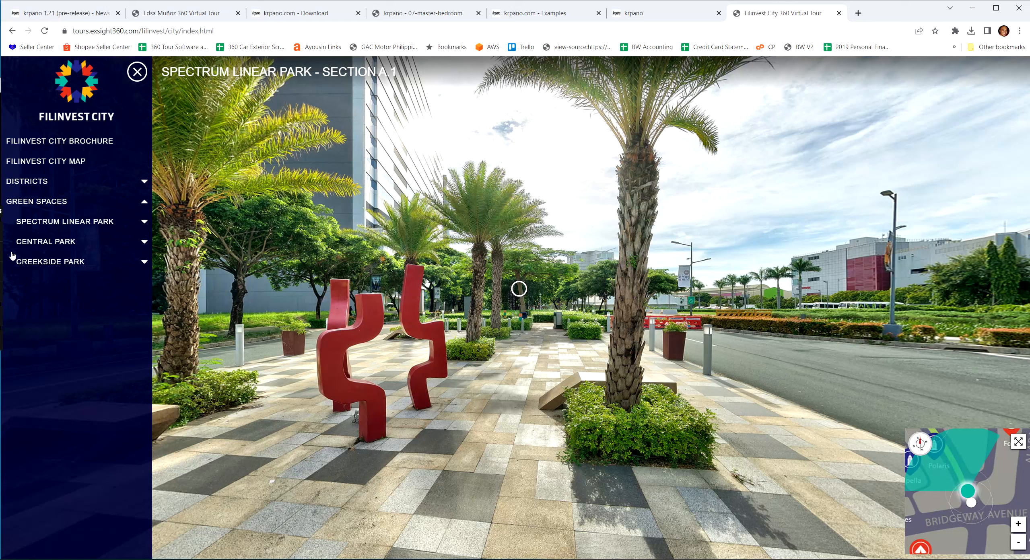
pyautogui.click(103, 242)
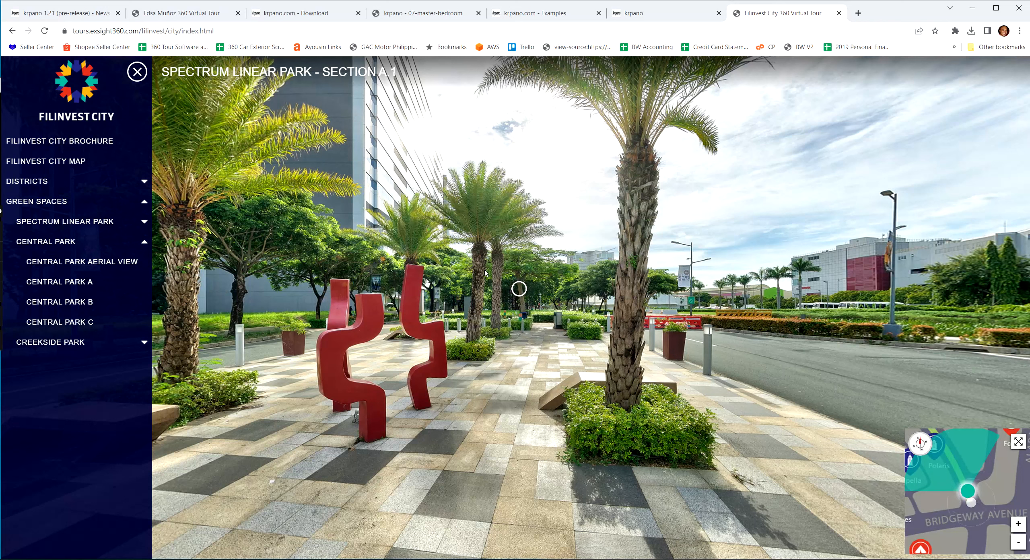
pyautogui.click(99, 239)
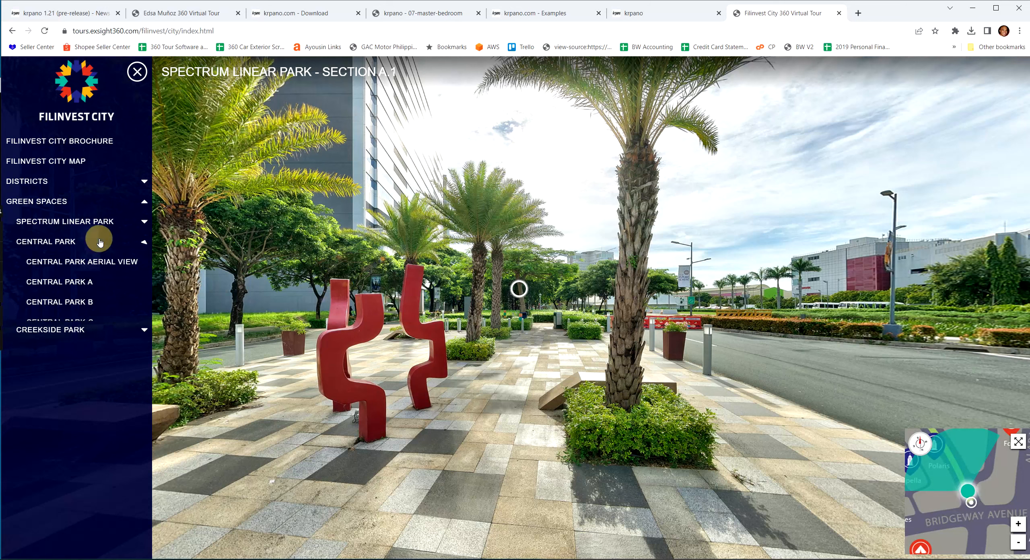
pyautogui.click(99, 238)
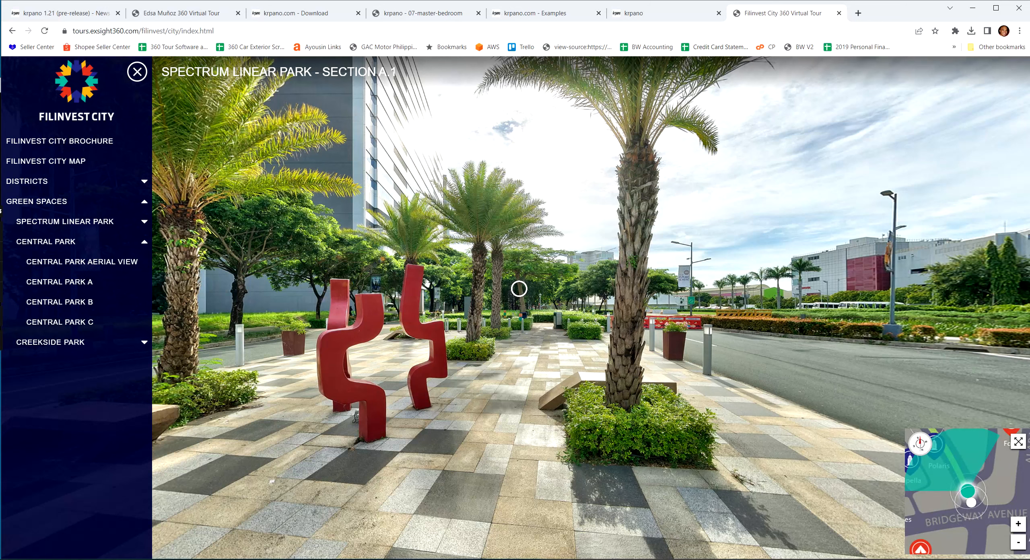
# Return to the krpano examples page and browse from the Layers example through the Multires tours, then back to the page start.
pyautogui.click(674, 17)
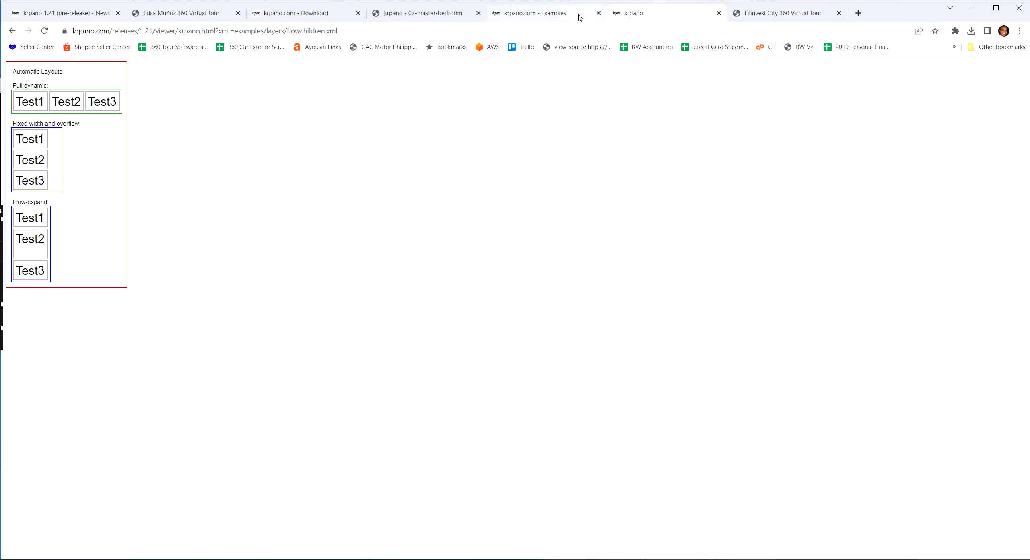
pyautogui.click(535, 13)
pyautogui.scroll(-5, 664, 306)
pyautogui.scroll(2, 665, 305)
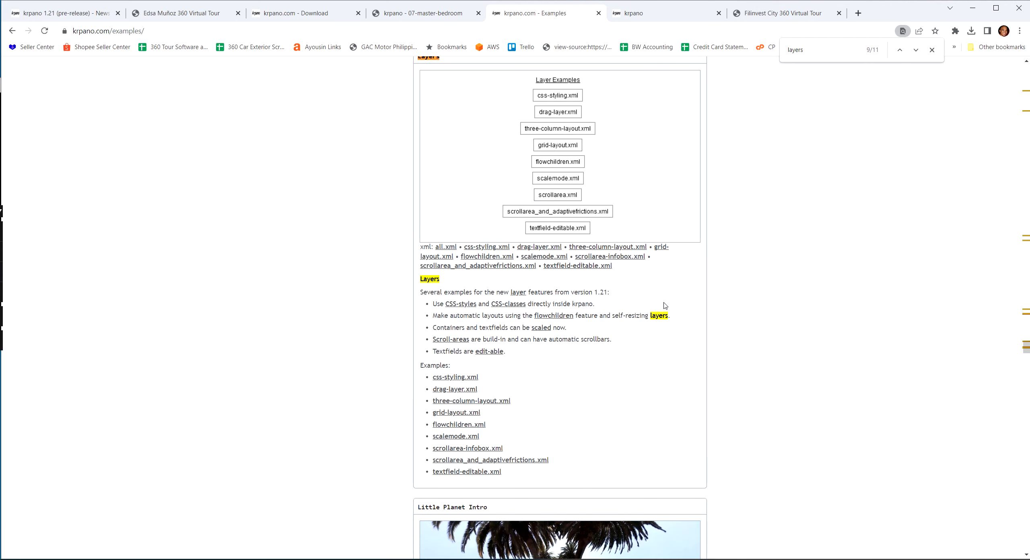
pyautogui.scroll(-20, 665, 305)
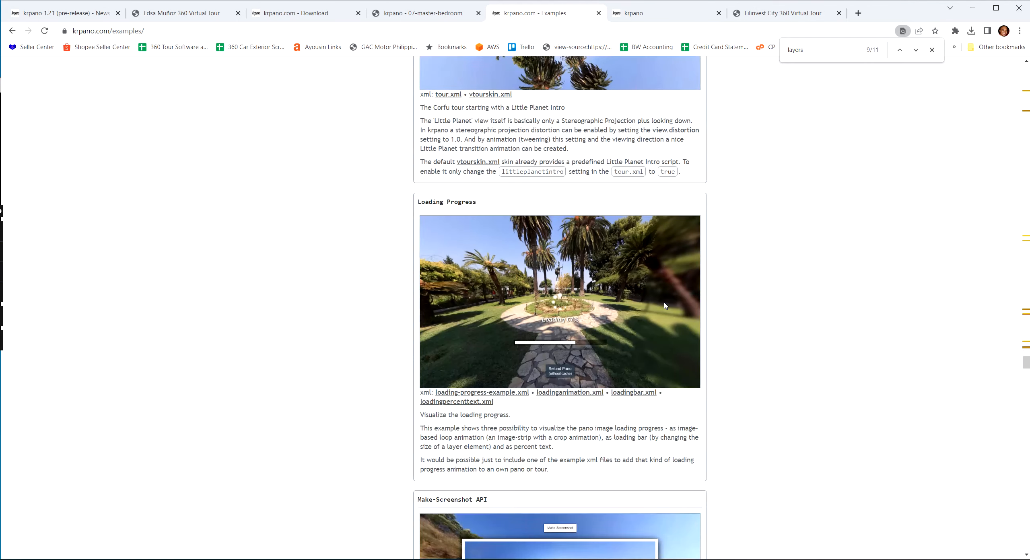
pyautogui.scroll(-20, 664, 306)
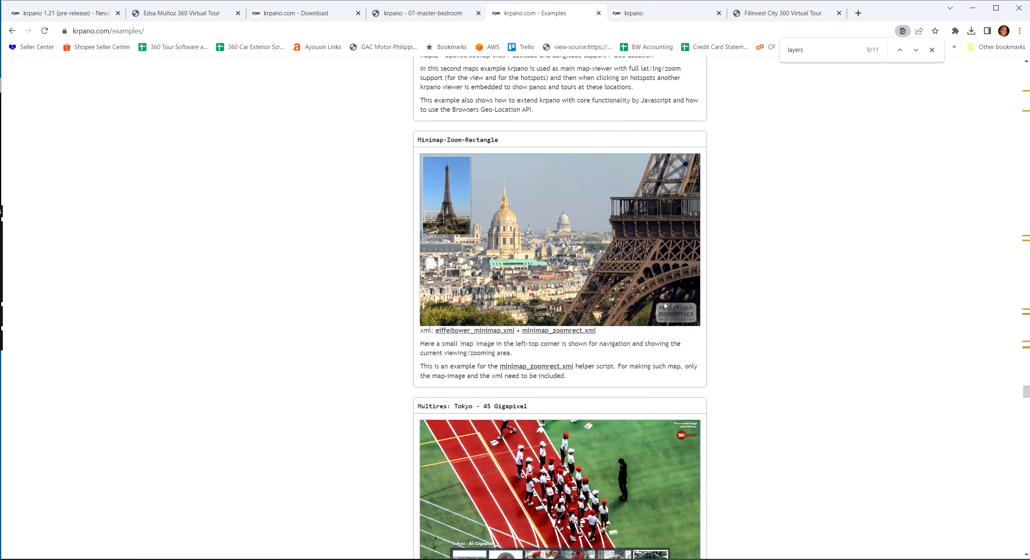
pyautogui.scroll(-7, 664, 305)
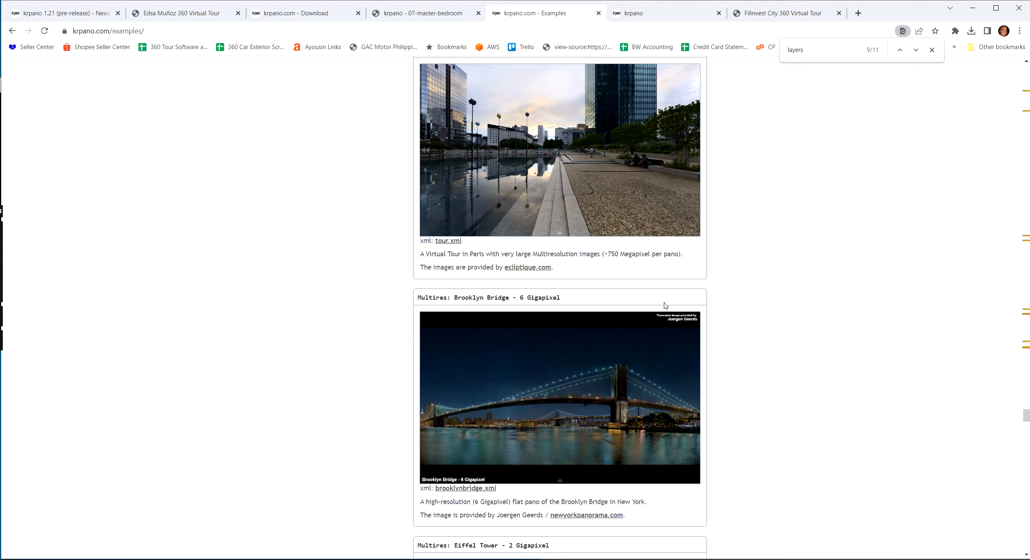
pyautogui.scroll(6, 664, 305)
pyautogui.moveTo(1026, 408); pyautogui.dragTo(1026, 66)
pyautogui.scroll(-6, 639, 236)
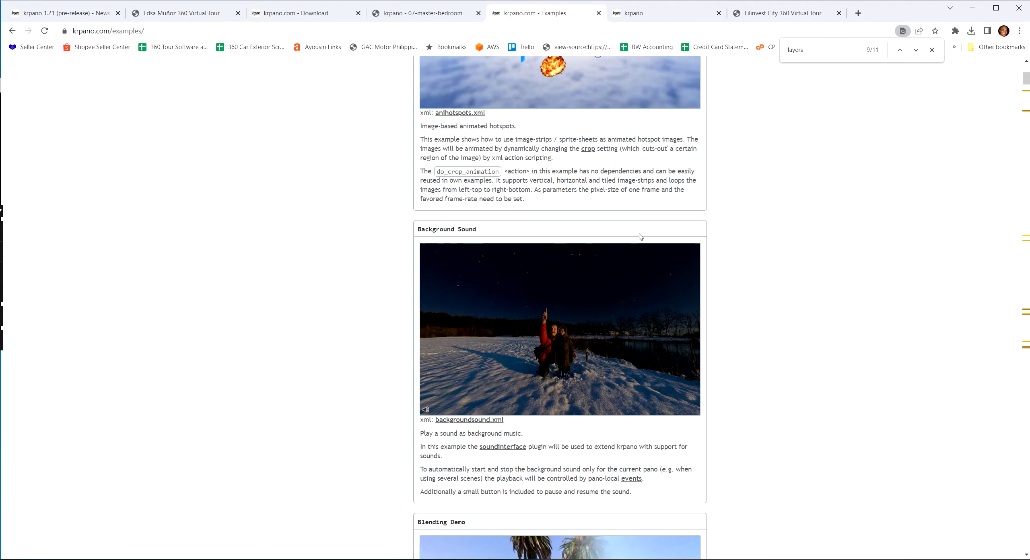
pyautogui.scroll(6, 804, 154)
# Revisit the flowchildren.xml demo, then look through the Background Sound, Blending Demo and Chroma Key Mask examples.
pyautogui.click(700, 16)
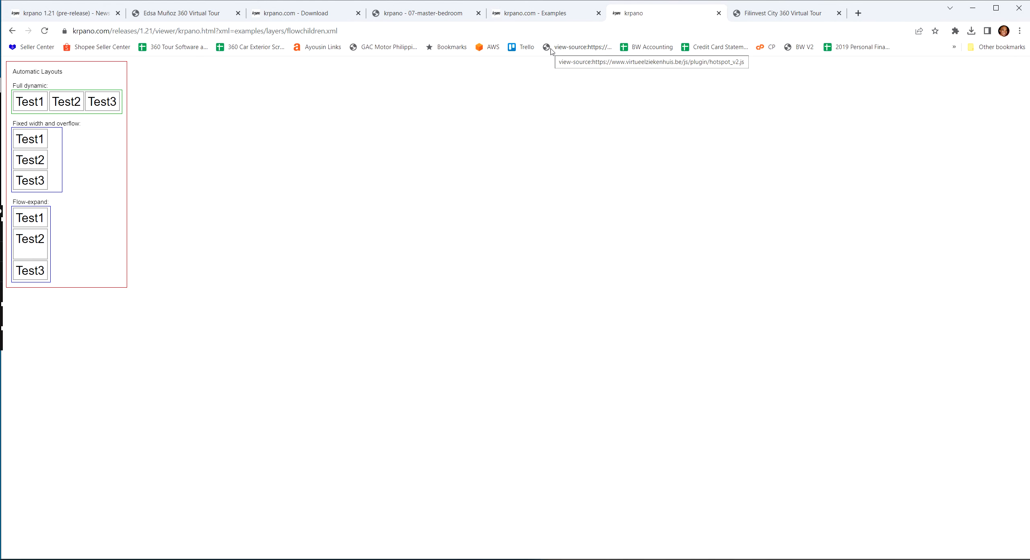
pyautogui.click(530, 14)
pyautogui.scroll(-4, 684, 273)
pyautogui.scroll(-2, 683, 273)
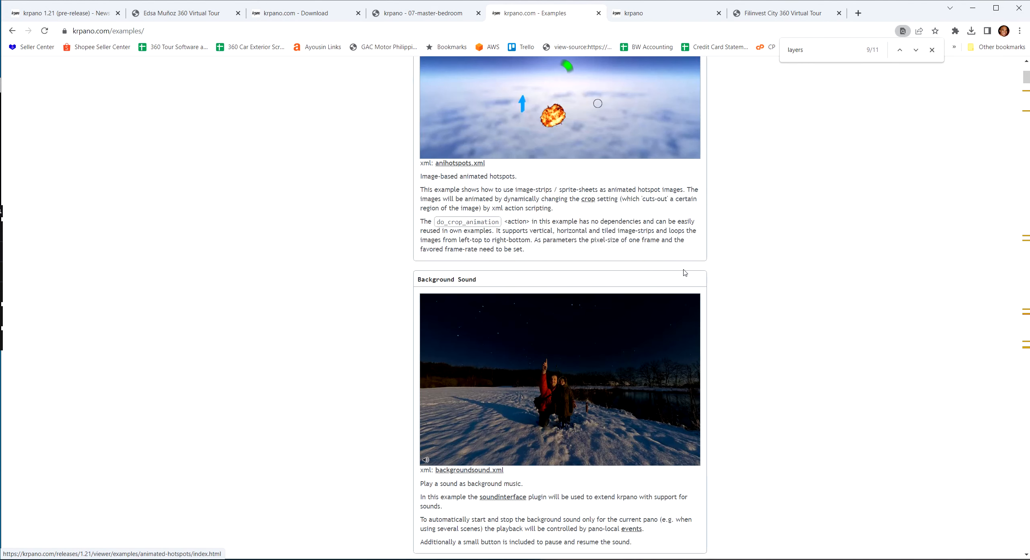
pyautogui.scroll(-6, 664, 303)
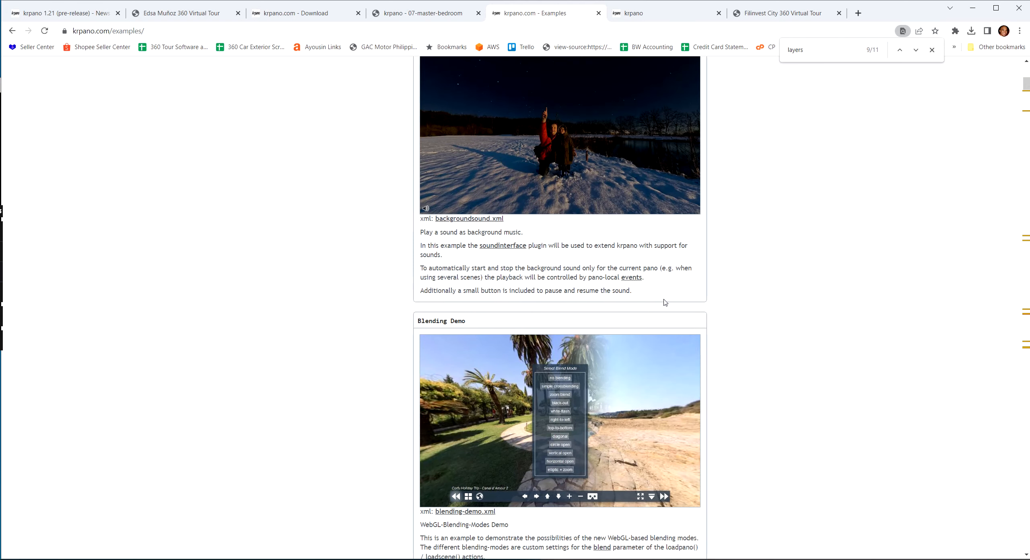
pyautogui.scroll(-6, 664, 302)
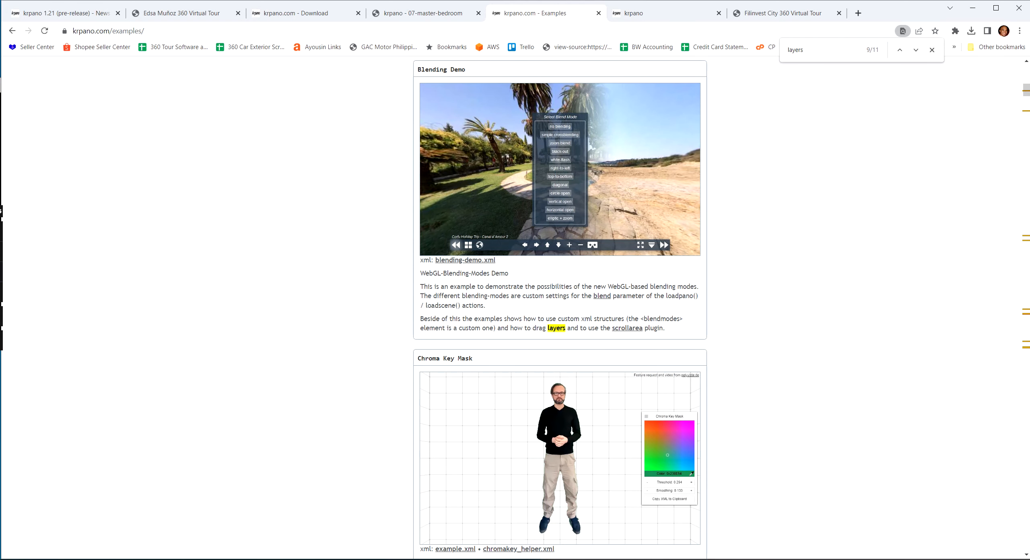
# Show the Depthmap examples for version 1.21 and open the Little Temple of Abu Simbel demo tour.
pyautogui.scroll(18, 707, 238)
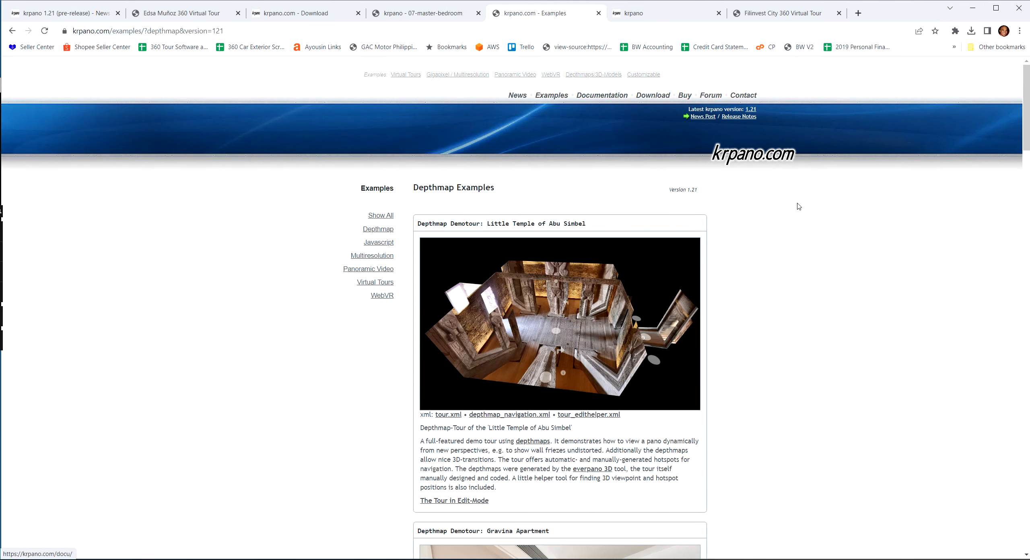
pyautogui.scroll(-7, 735, 271)
pyautogui.scroll(6, 735, 271)
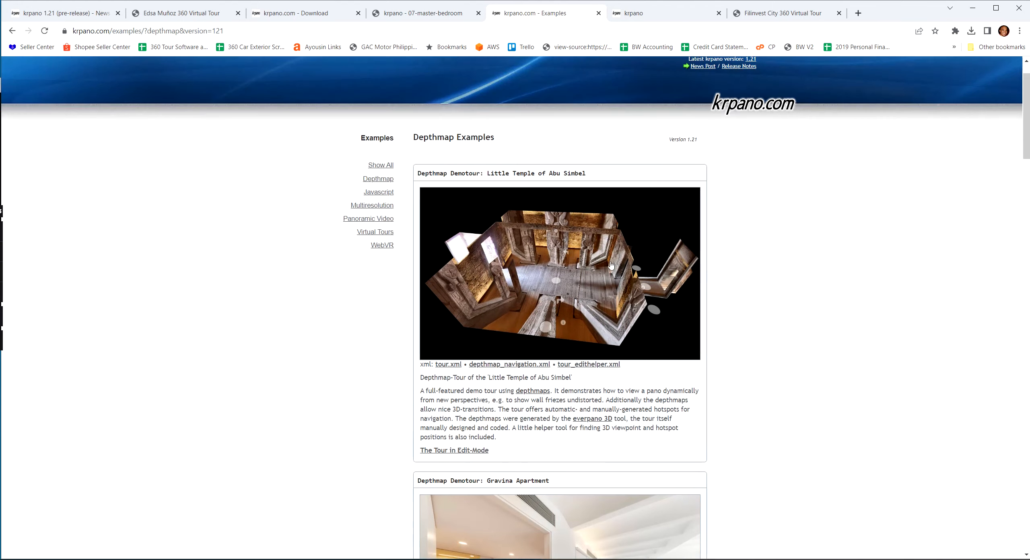
pyautogui.click(504, 291)
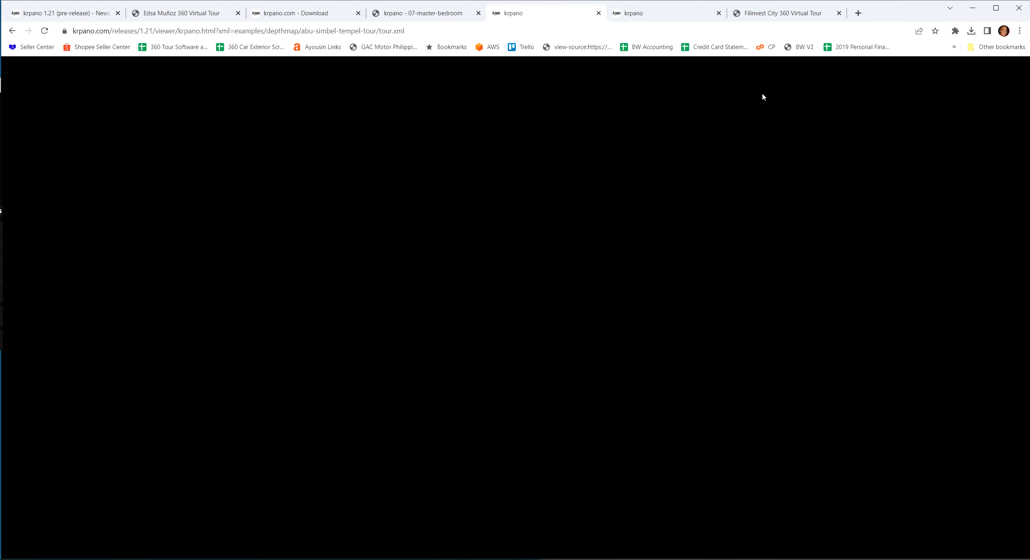
# Explore the Abu Simbel depthmap tour, looking around and moving between its rooms to view the 3D transitions.
pyautogui.click(500, 327)
pyautogui.moveTo(500, 327); pyautogui.dragTo(650, 324)
pyautogui.click(707, 315)
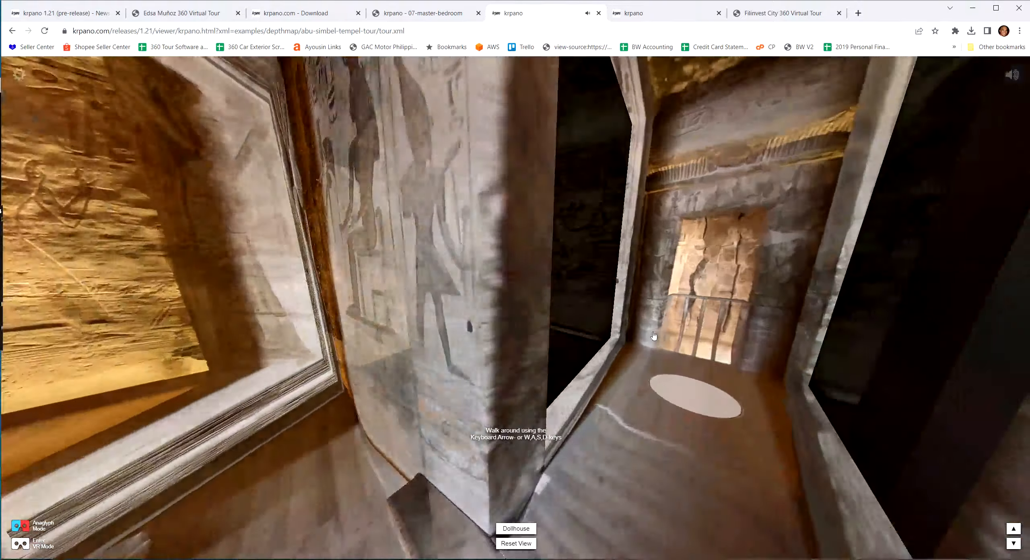
pyautogui.moveTo(403, 322); pyautogui.dragTo(812, 329)
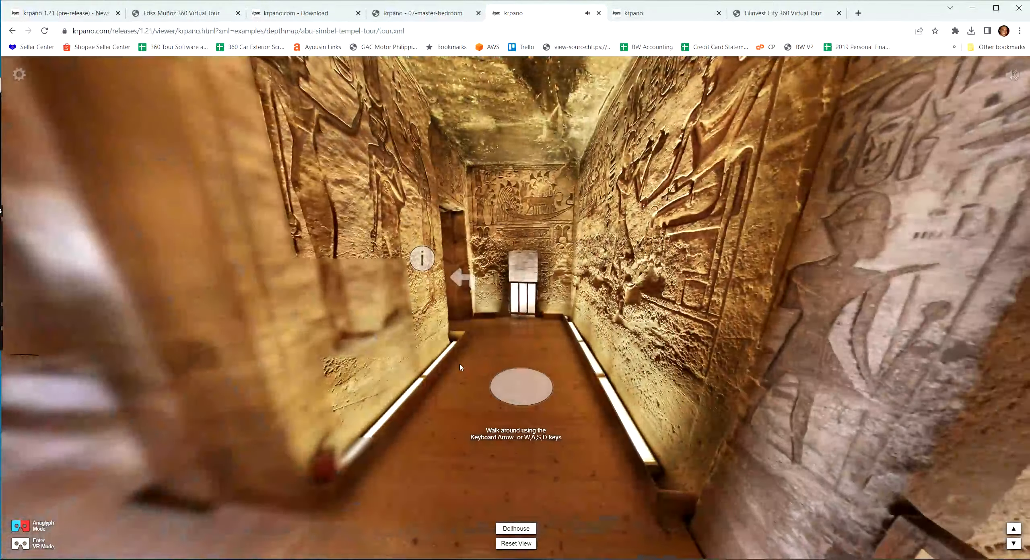
pyautogui.moveTo(461, 367); pyautogui.dragTo(720, 333)
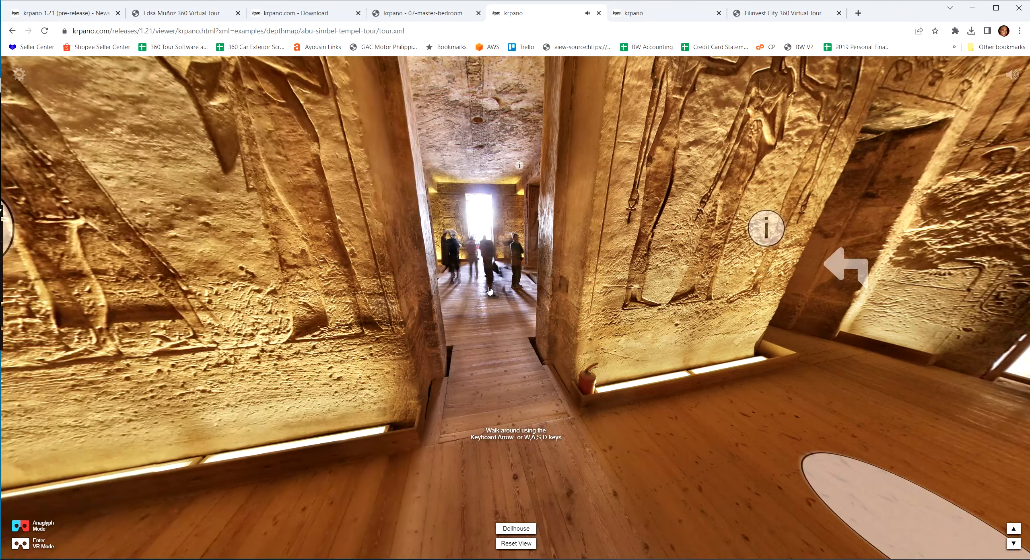
pyautogui.click(500, 309)
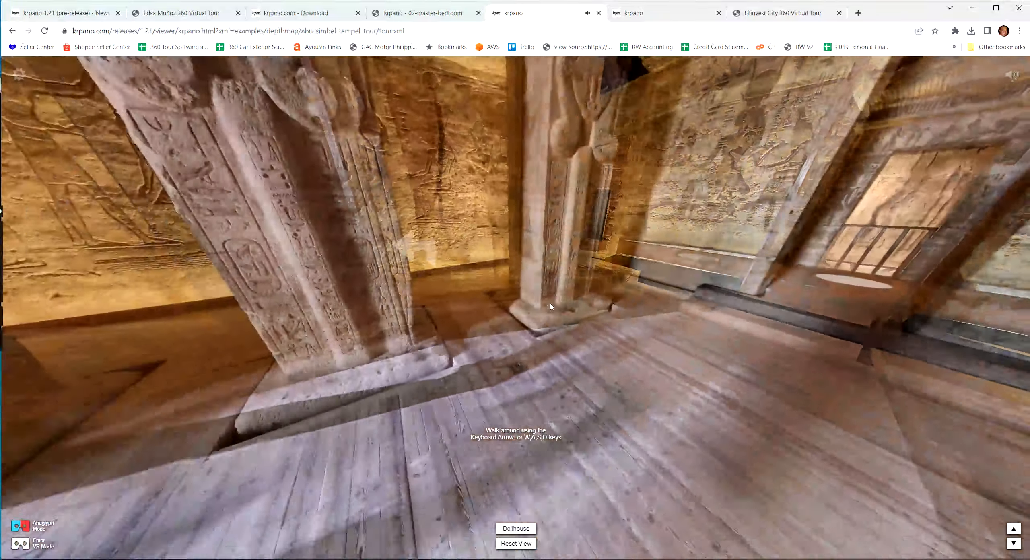
pyautogui.moveTo(550, 306); pyautogui.dragTo(523, 318)
pyautogui.moveTo(700, 331); pyautogui.dragTo(560, 366)
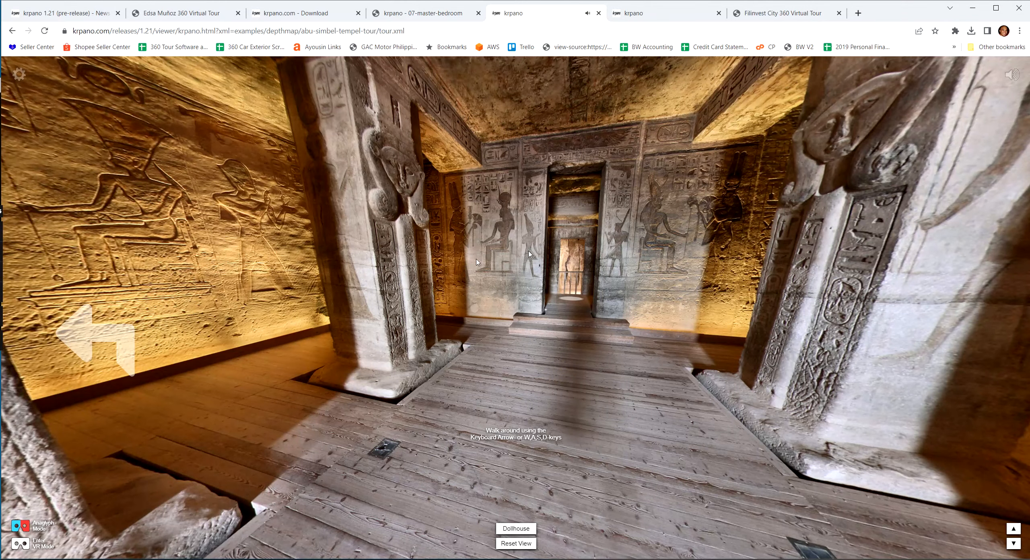
# Move forward in the temple's pillared hall and look around its columns and carved walls.
pyautogui.click(577, 300)
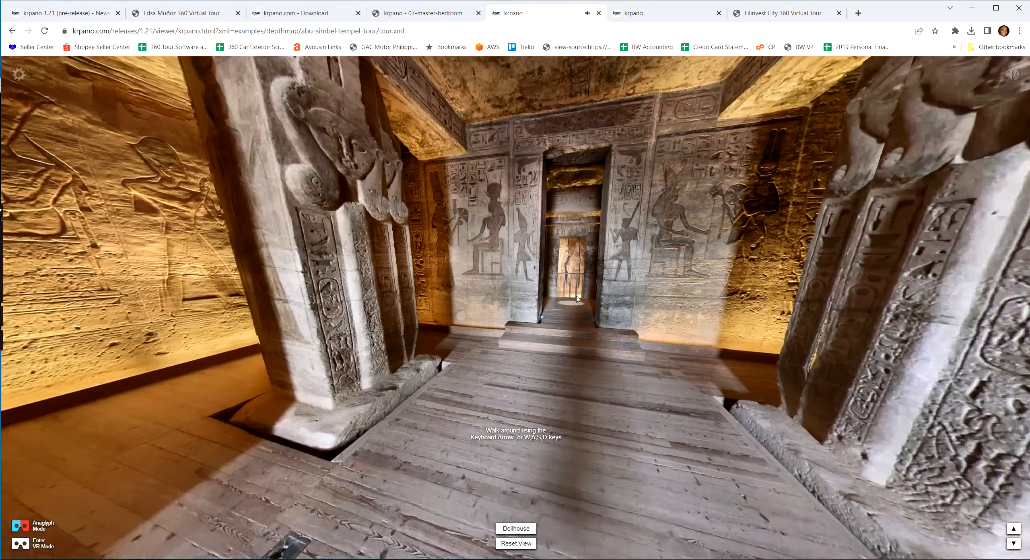
pyautogui.moveTo(729, 284); pyautogui.dragTo(636, 293)
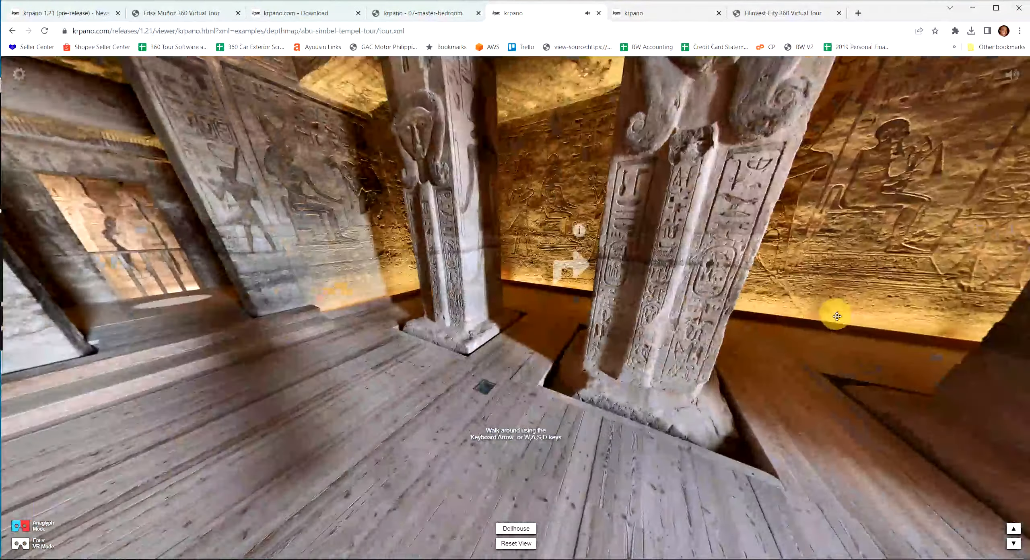
pyautogui.moveTo(837, 316); pyautogui.dragTo(841, 320)
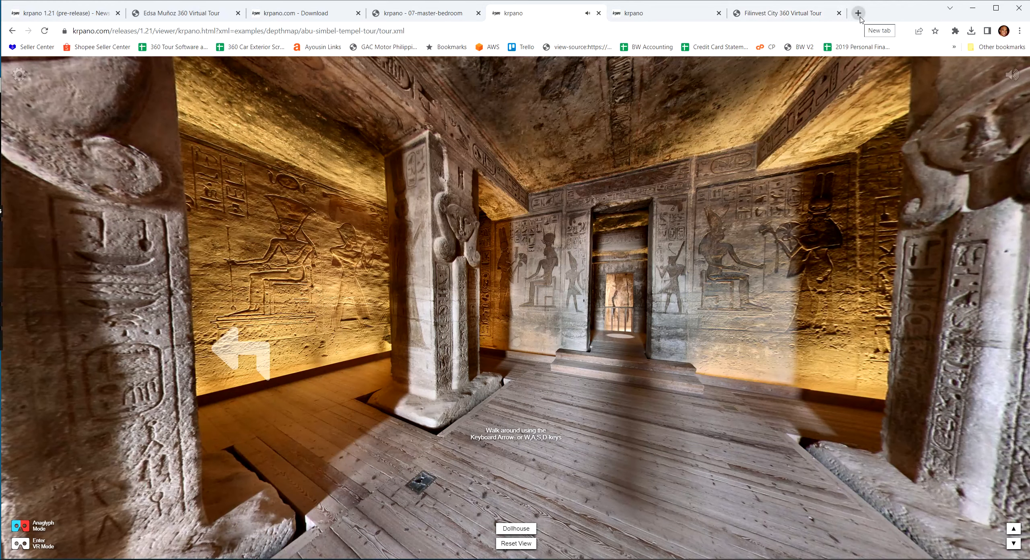
pyautogui.moveTo(661, 254); pyautogui.dragTo(732, 201)
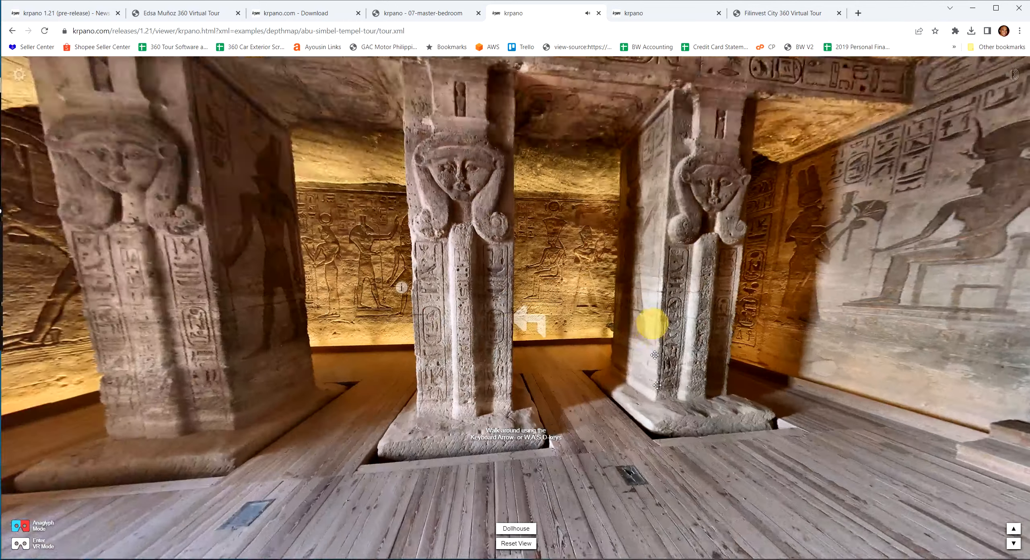
pyautogui.moveTo(655, 355); pyautogui.dragTo(577, 326)
# Return to the locally hosted virtual tour, follow the hotspot from the living-dining-kitchen scene to the stairs, and look around there.
pyautogui.click(430, 19)
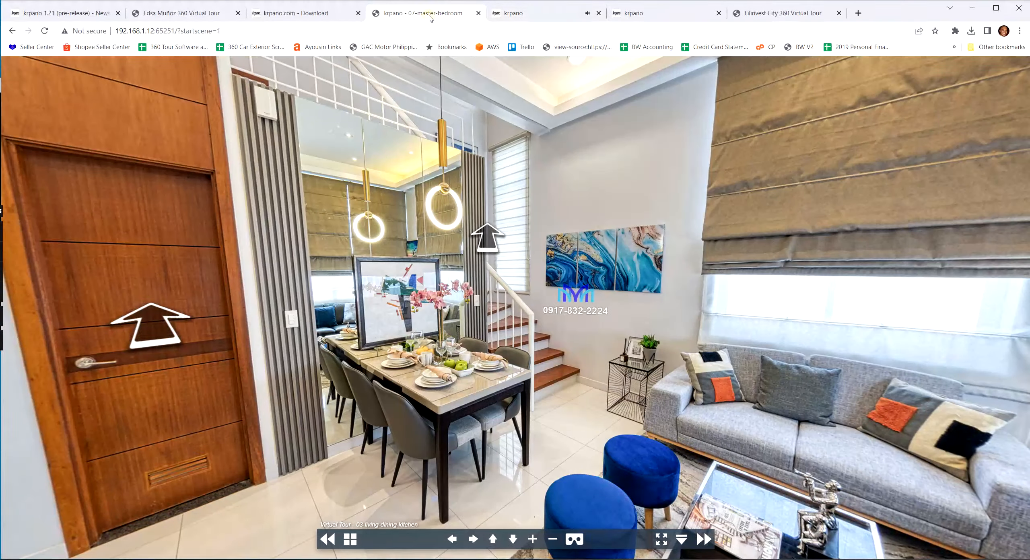
pyautogui.click(487, 236)
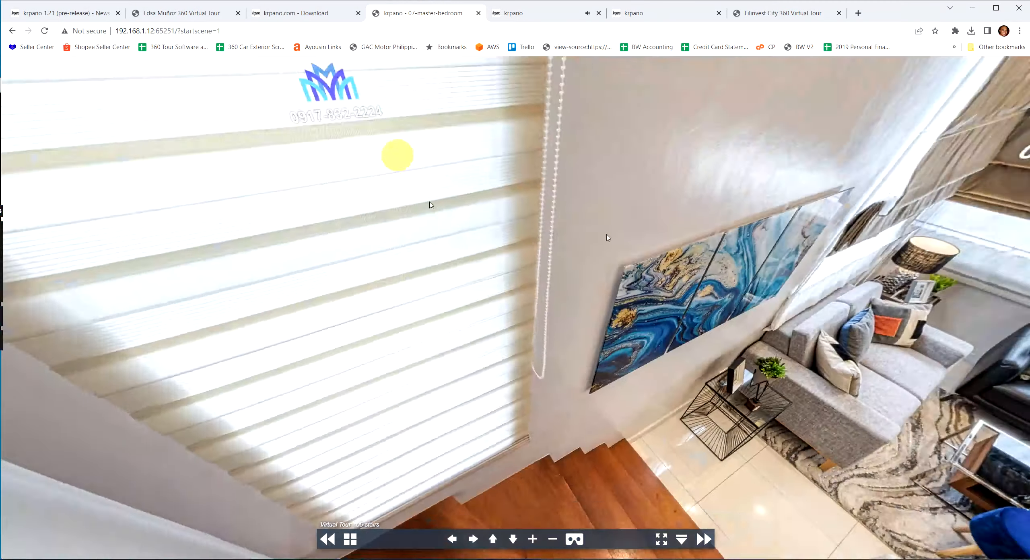
pyautogui.moveTo(607, 234); pyautogui.dragTo(286, 80)
pyautogui.moveTo(596, 245); pyautogui.dragTo(239, 296)
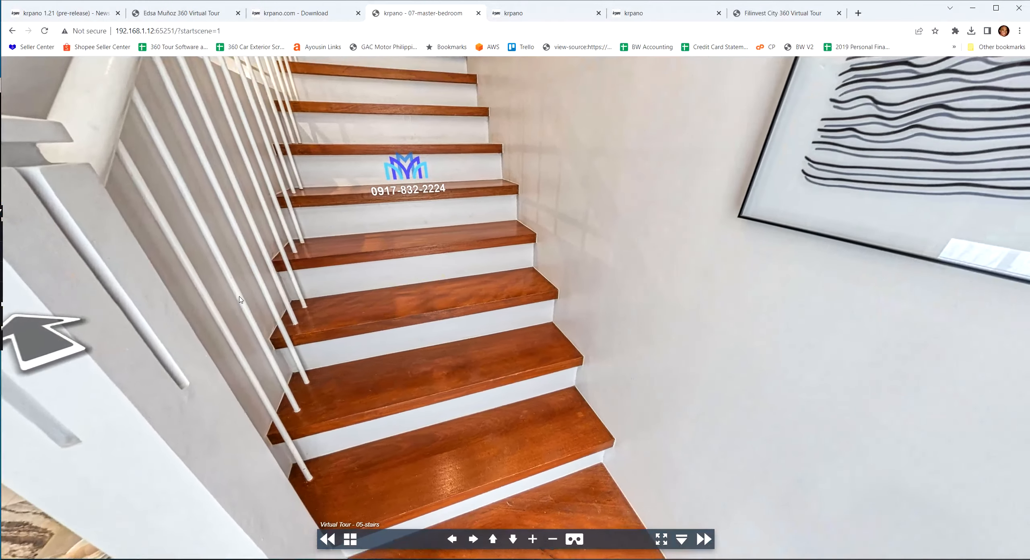